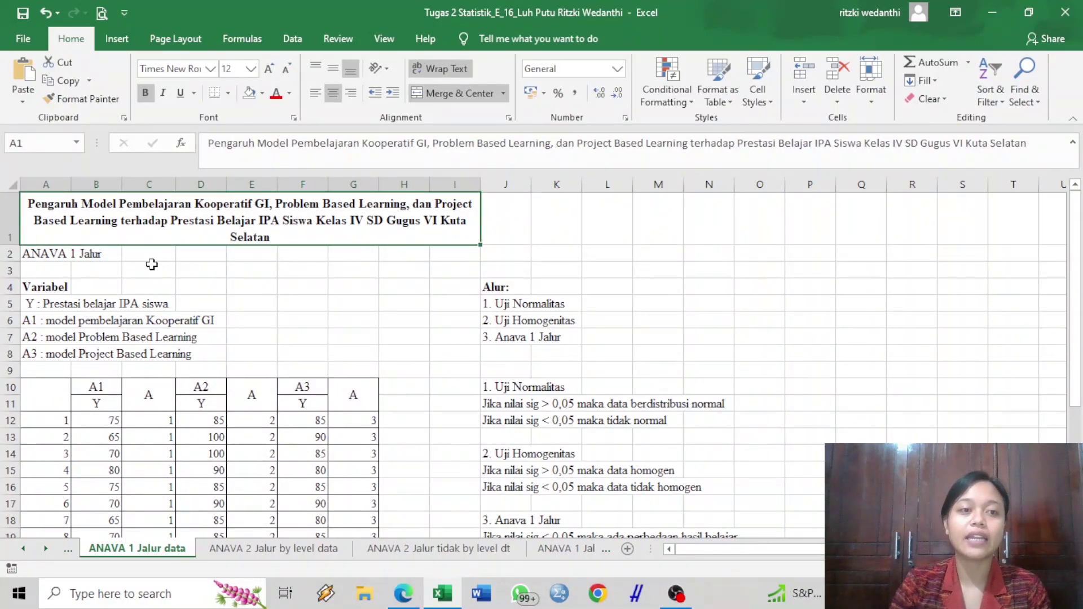
Examine the research title, the variable definitions and the analysis flow (Alur) on the ANAVA 1 Jalur data sheet.
click(142, 253)
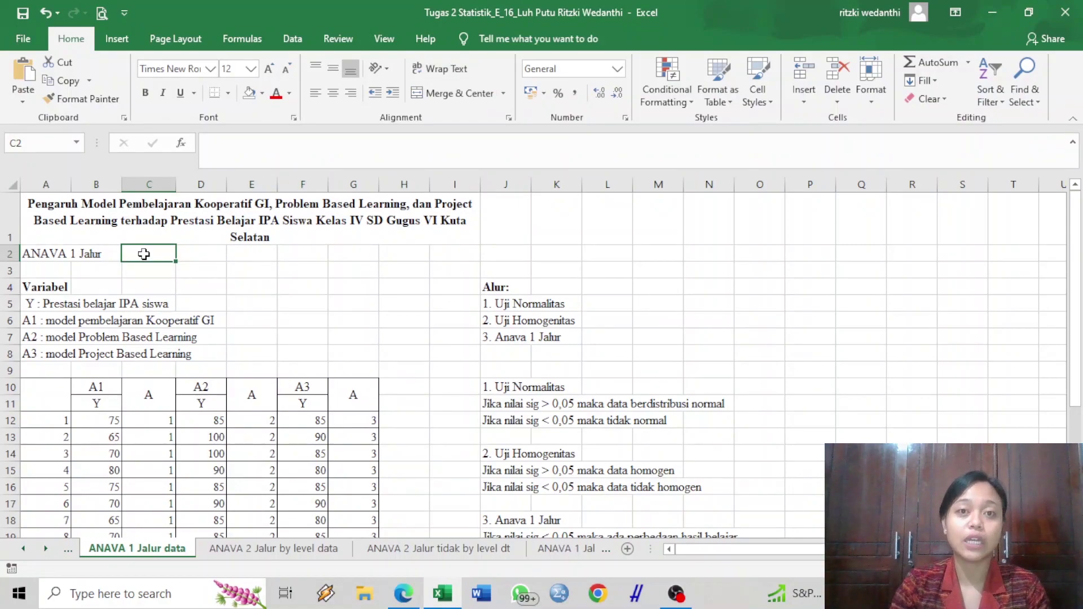
scroll(435, 296, down, 1)
click(445, 201)
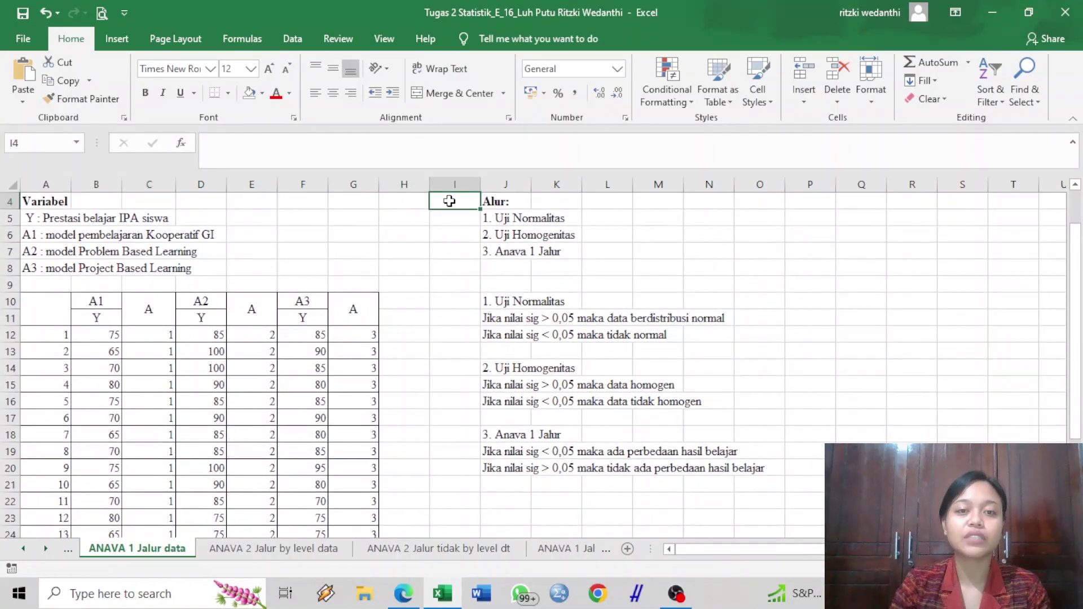
click(446, 220)
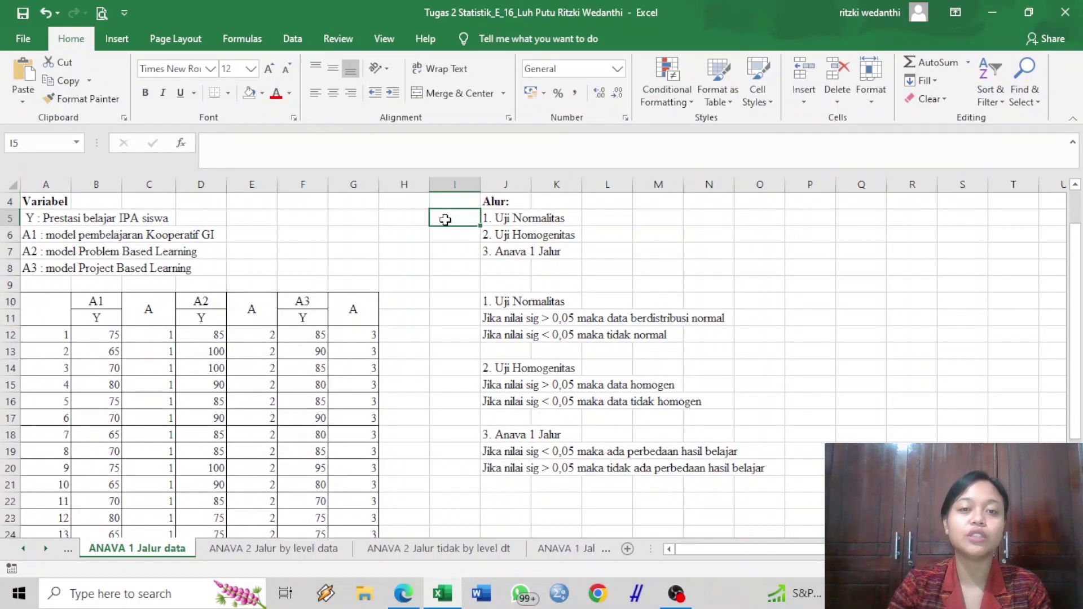
key(Down)
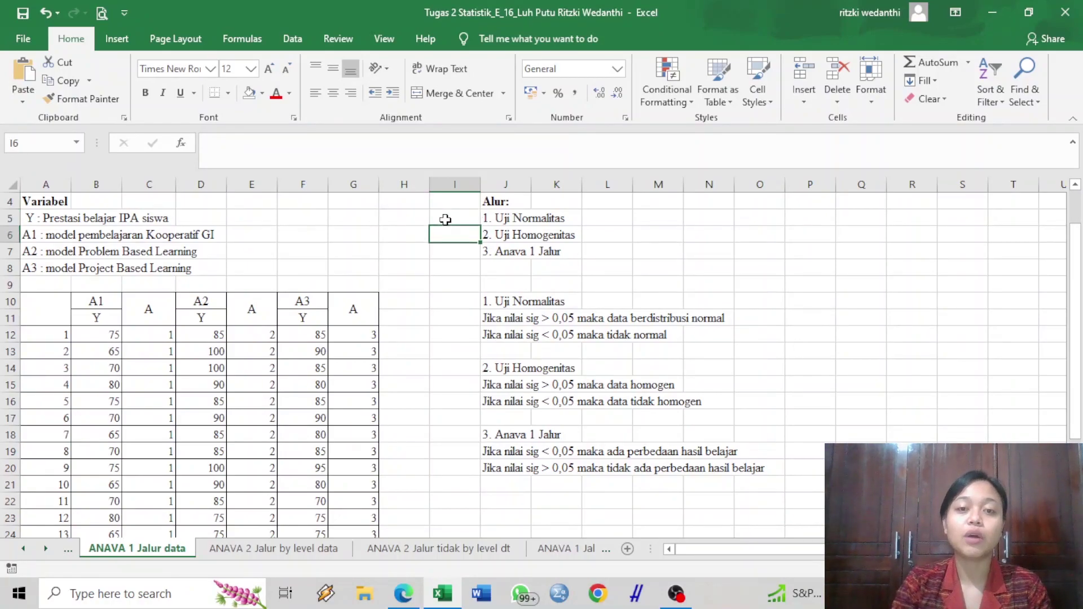
key(Down)
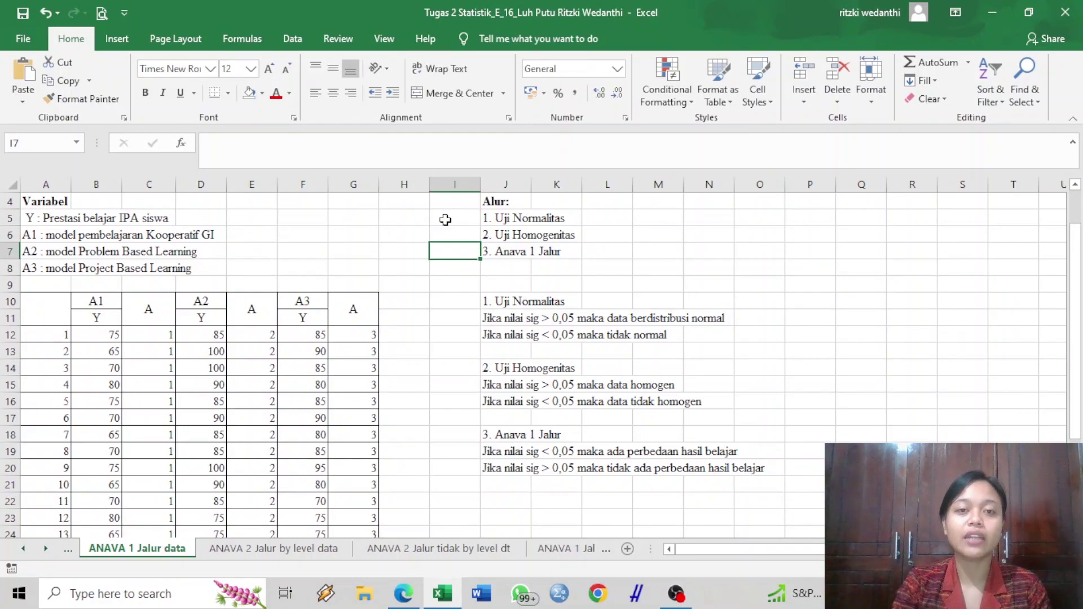
key(Left)
key(Left)
key(Down)
key(Down)
key(Down)
key(Down)
key(Down)
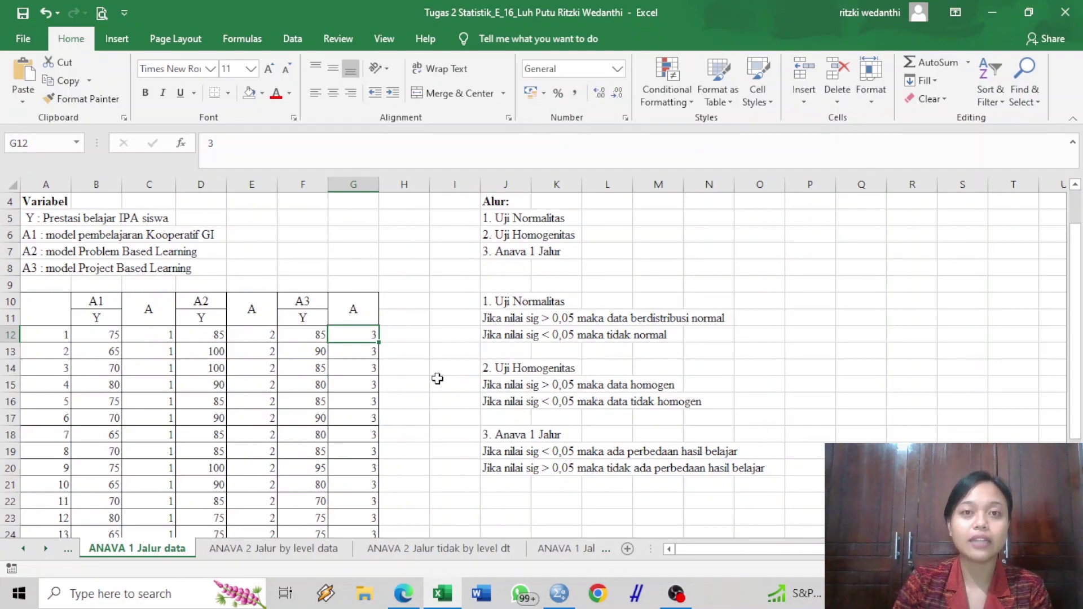
Examine the Y scores of groups A1, A2 and A3 in the data table, row by row down to entry 20.
scroll(437, 379, down, 1)
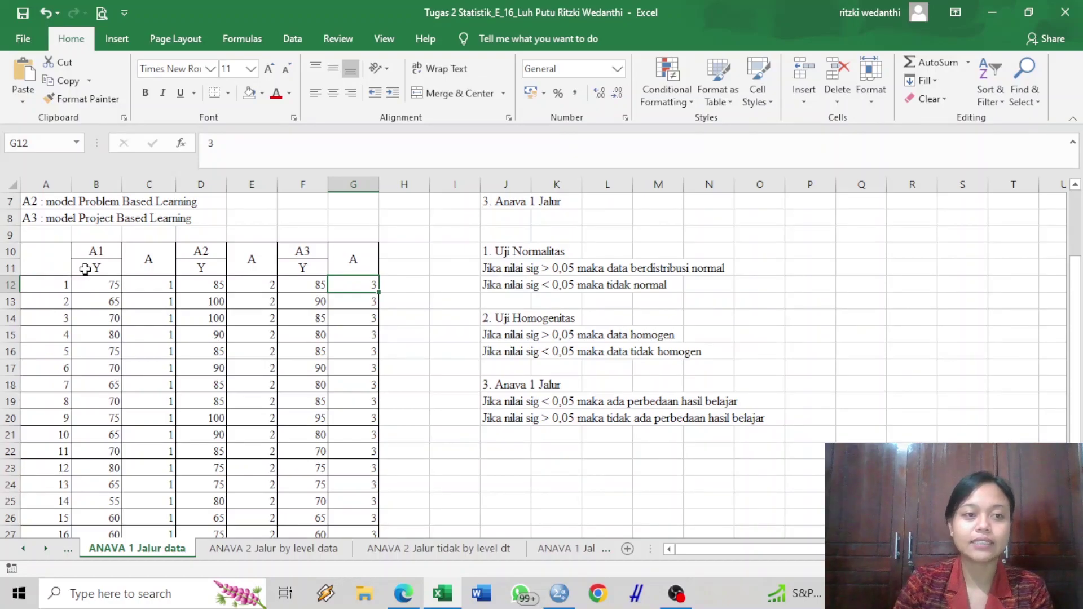
scroll(121, 303, down, 1)
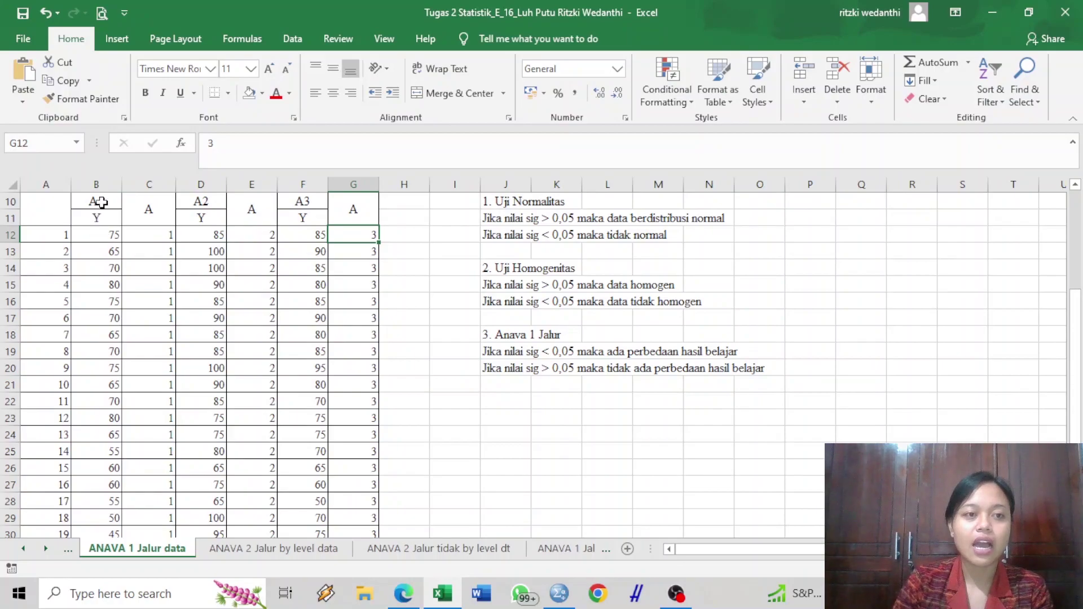
drag(99, 233, 105, 499)
scroll(231, 491, up, 2)
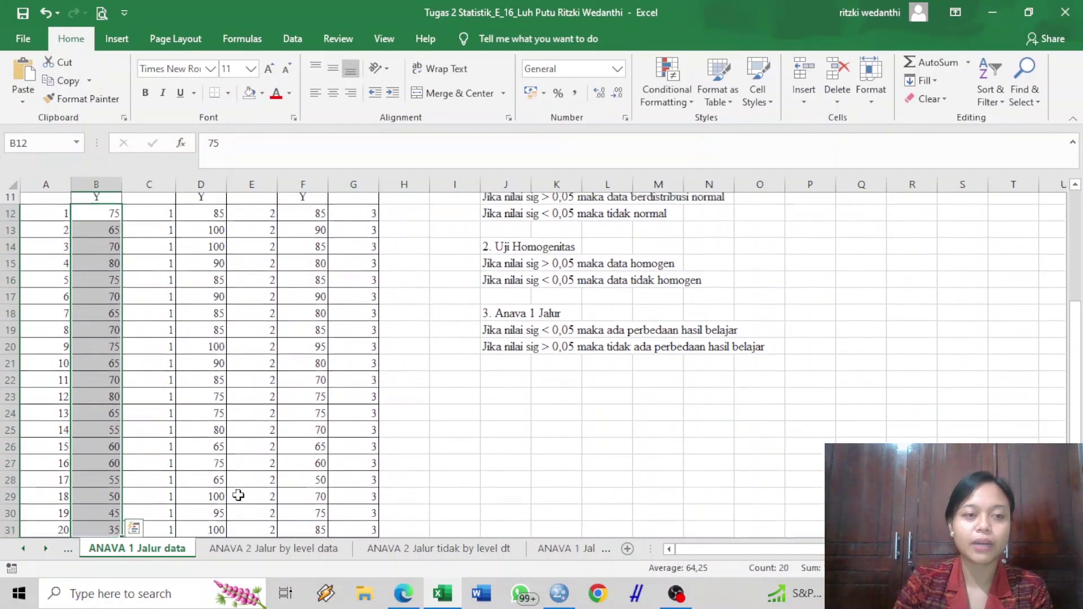
drag(207, 289, 208, 491)
scroll(316, 480, up, 4)
drag(308, 421, 305, 529)
click(317, 409)
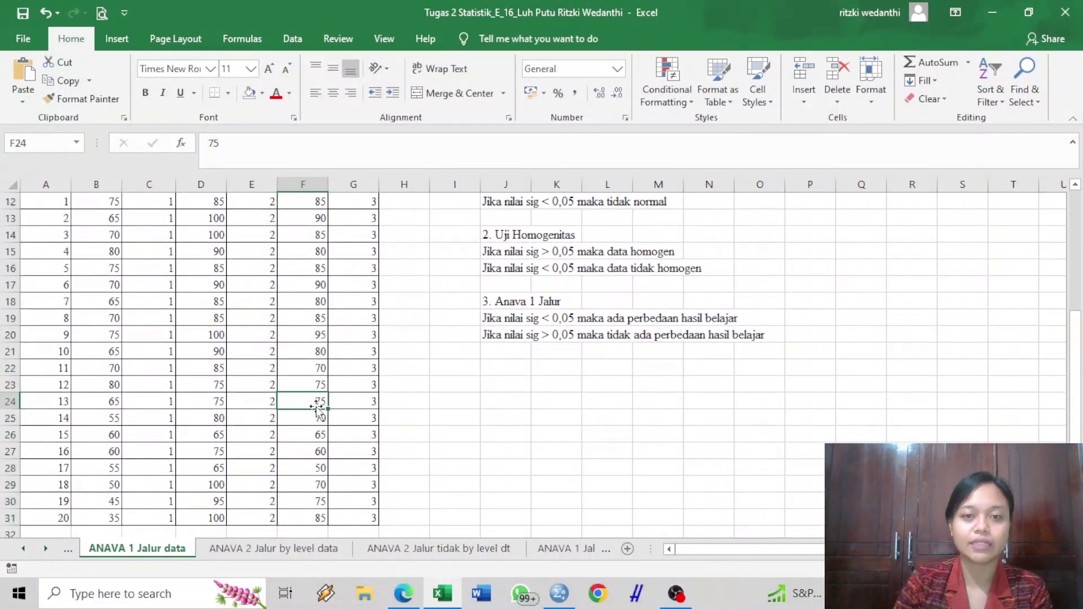
scroll(319, 452, up, 2)
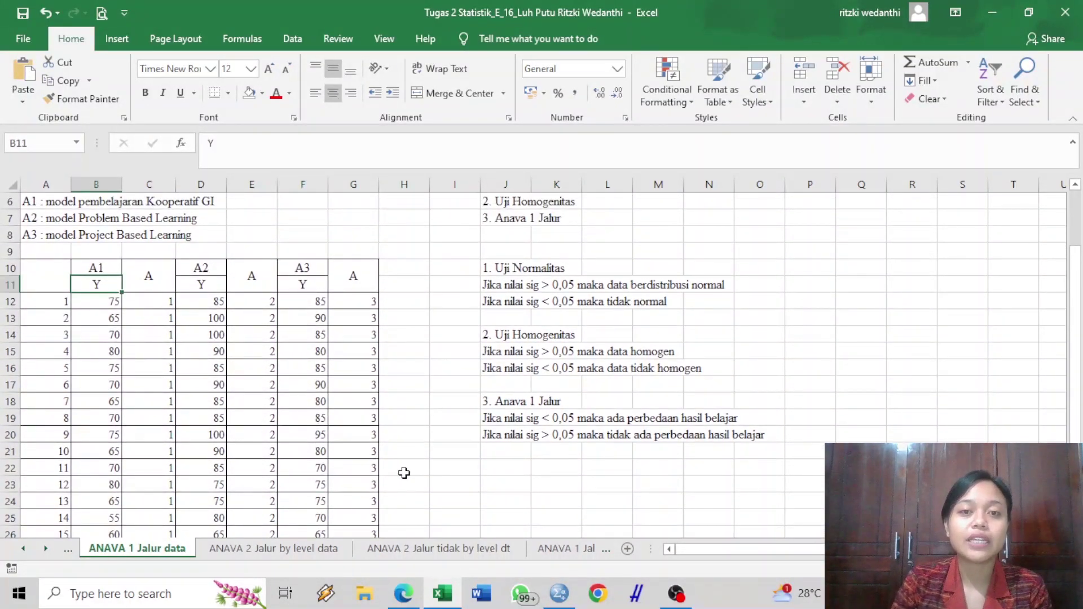
scroll(346, 437, up, 2)
Switch to SPSS and define two variables named Y and A.
click(558, 593)
click(94, 102)
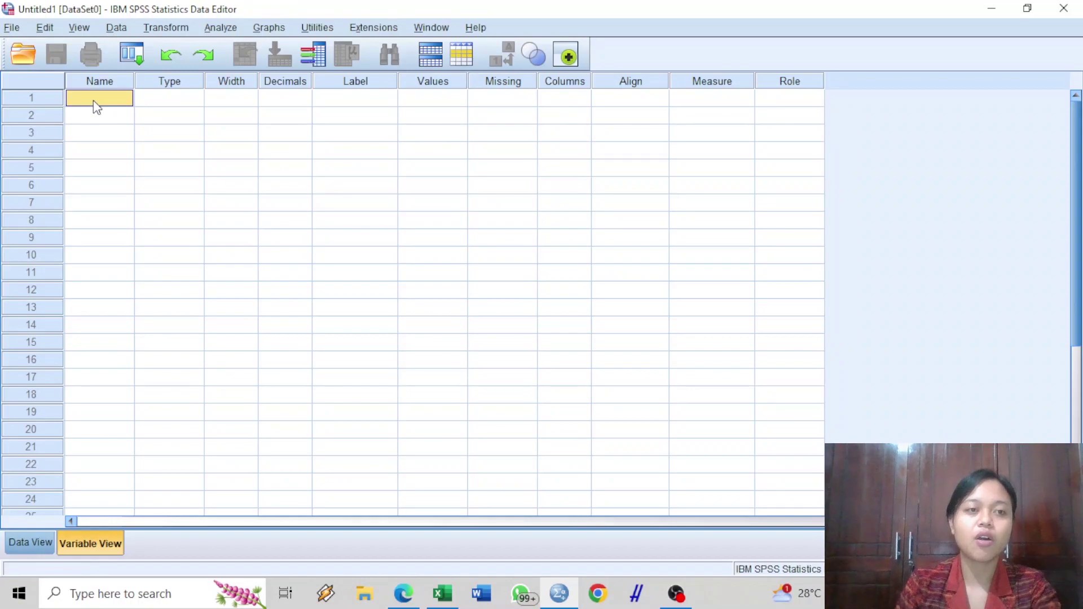
text(Y)
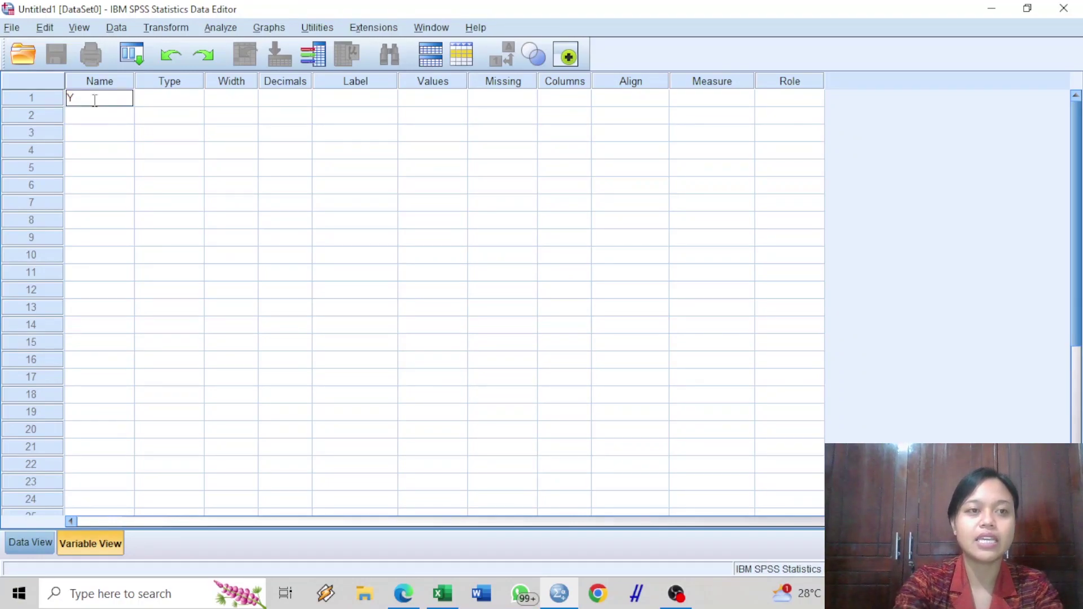
key(Return)
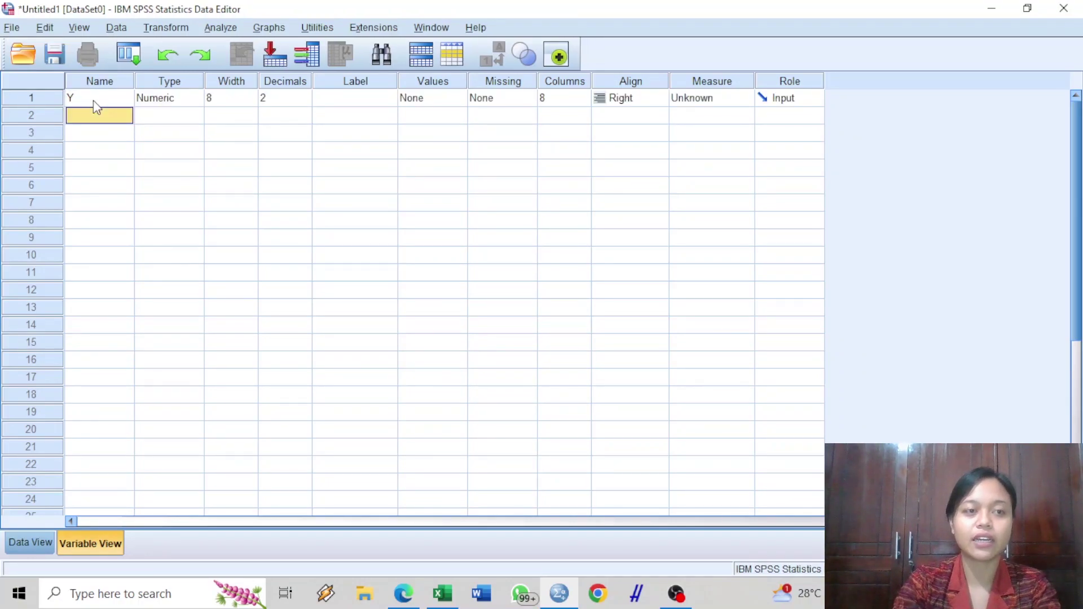
text(A)
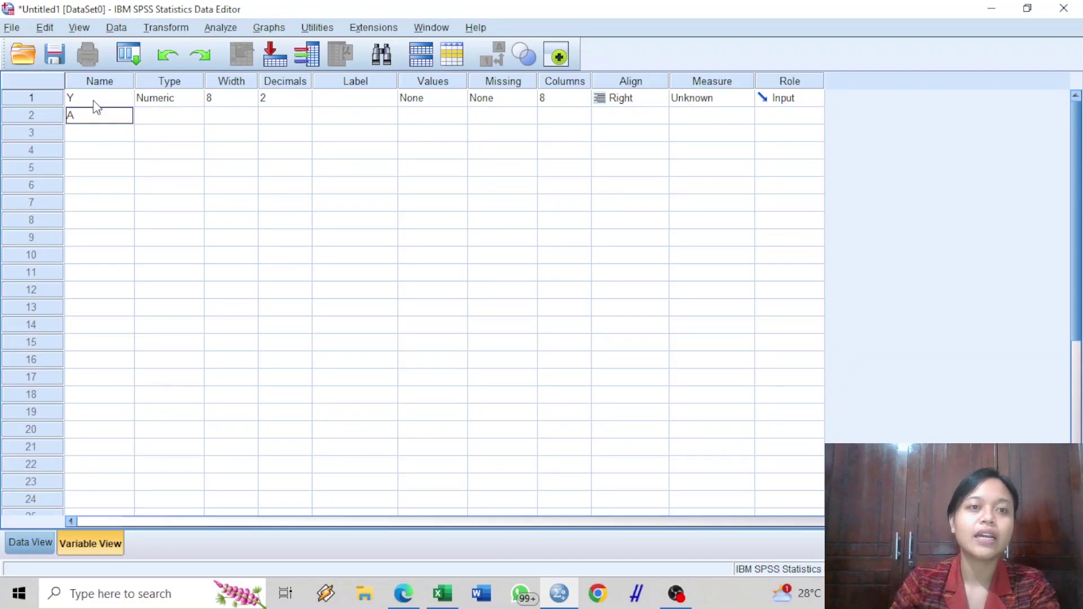
Set the decimals of both variables Y and A to 0.
click(295, 98)
click(304, 102)
click(304, 102)
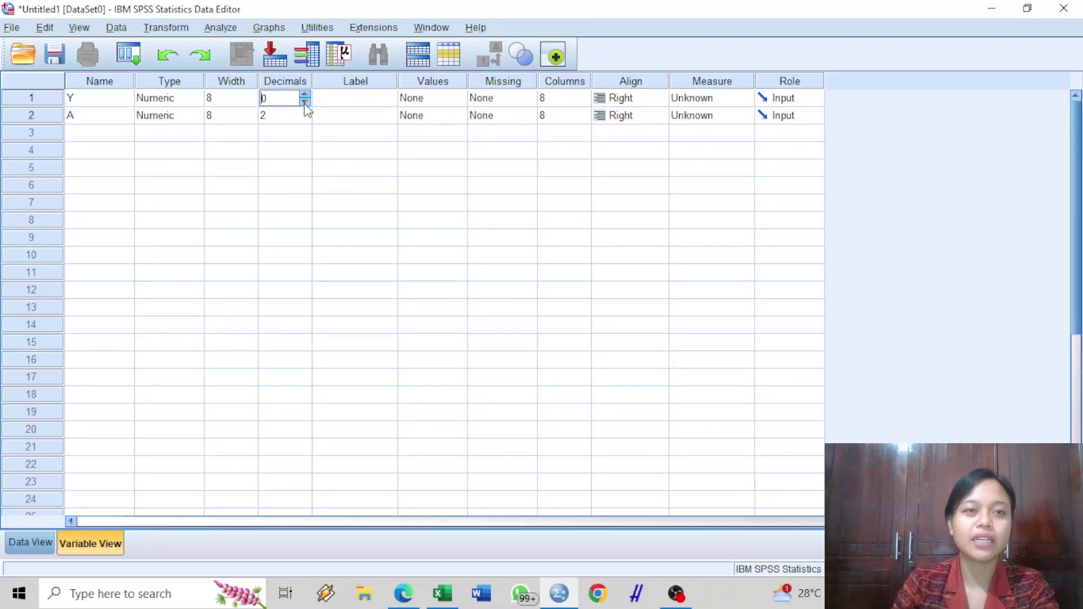
click(299, 120)
click(305, 119)
click(304, 119)
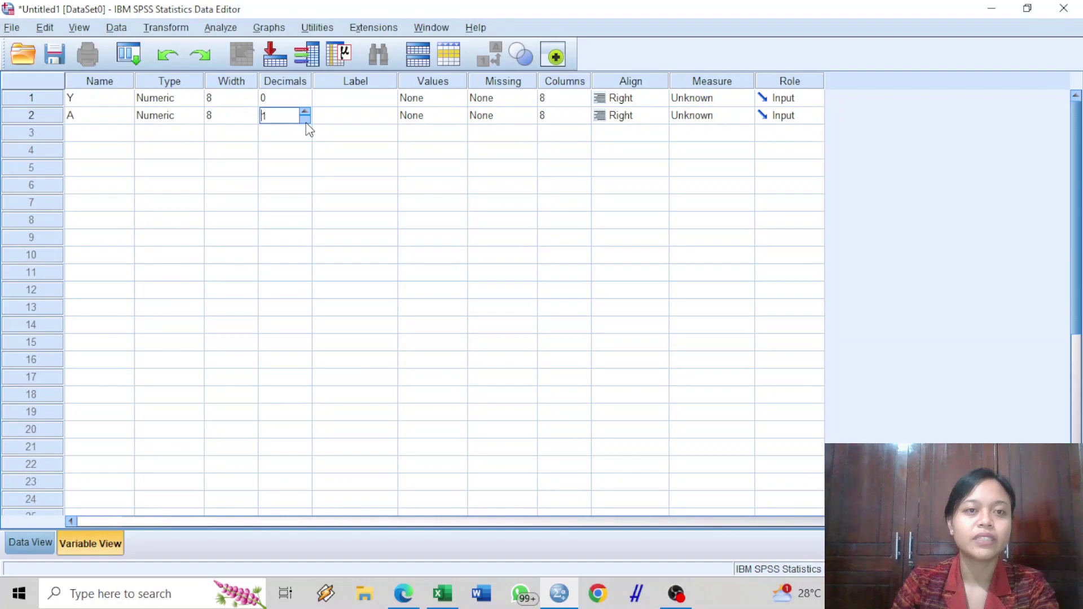
Label variable Y as "Prestasi Belajar IPA" and variable A as "Model Pembelajaran".
click(339, 101)
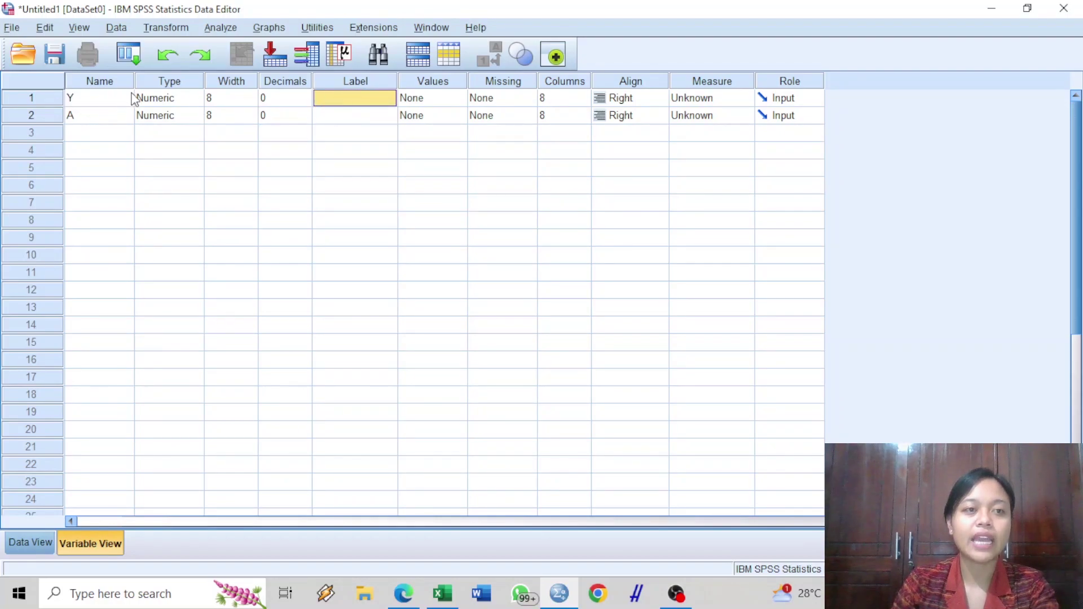
click(342, 94)
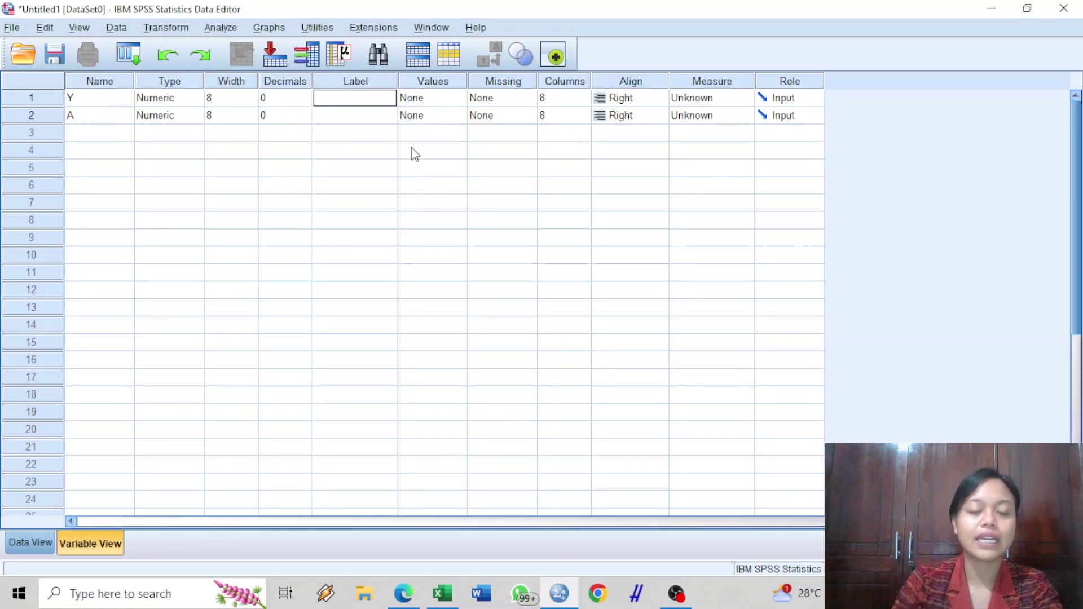
text(Prestasi )
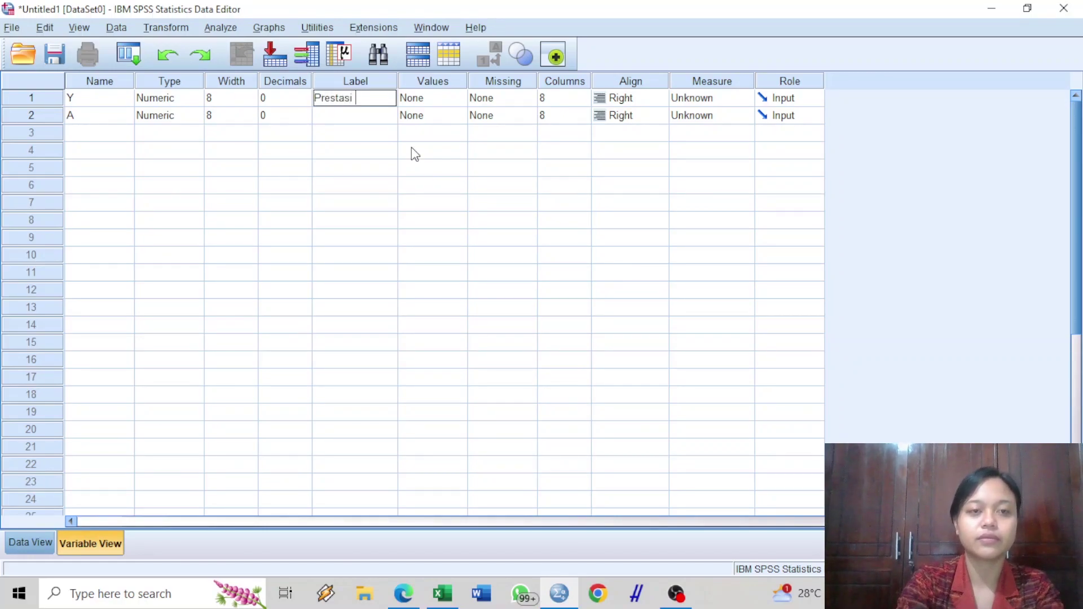
text(Belajar IPA)
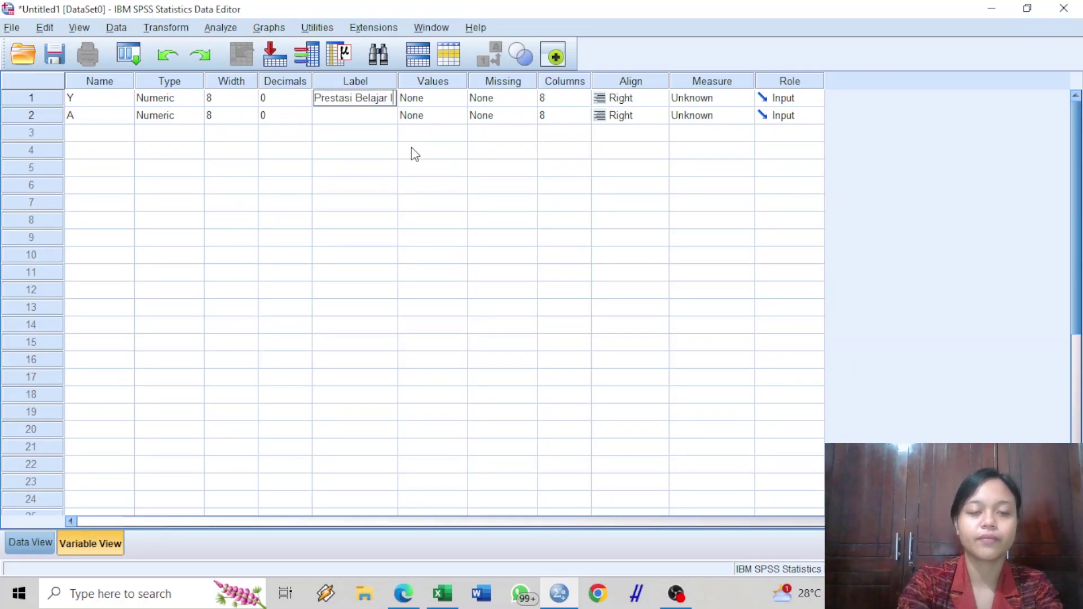
click(359, 119)
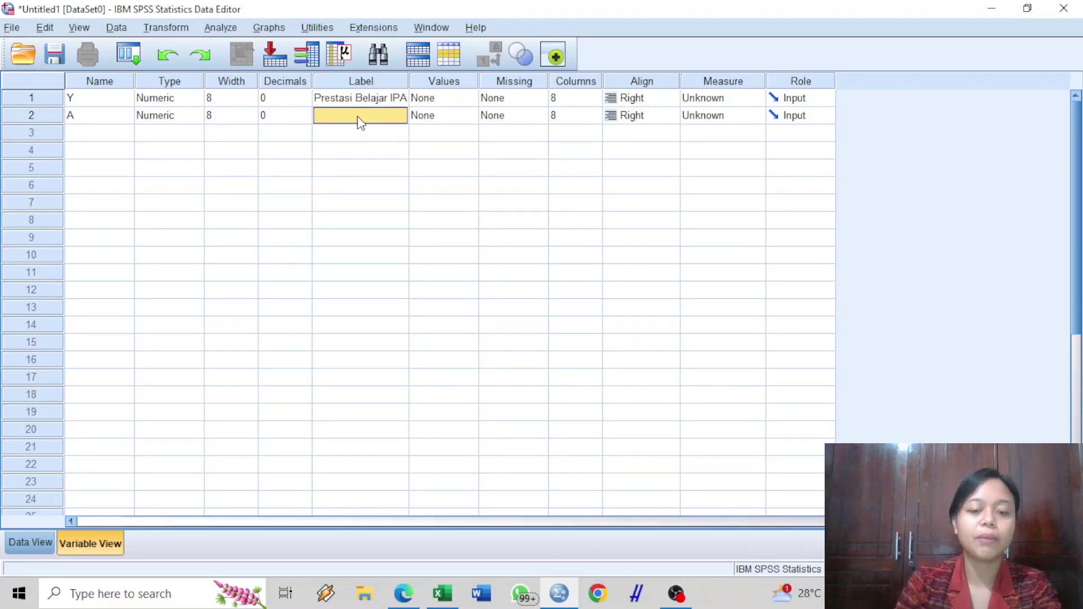
text(Model Pe)
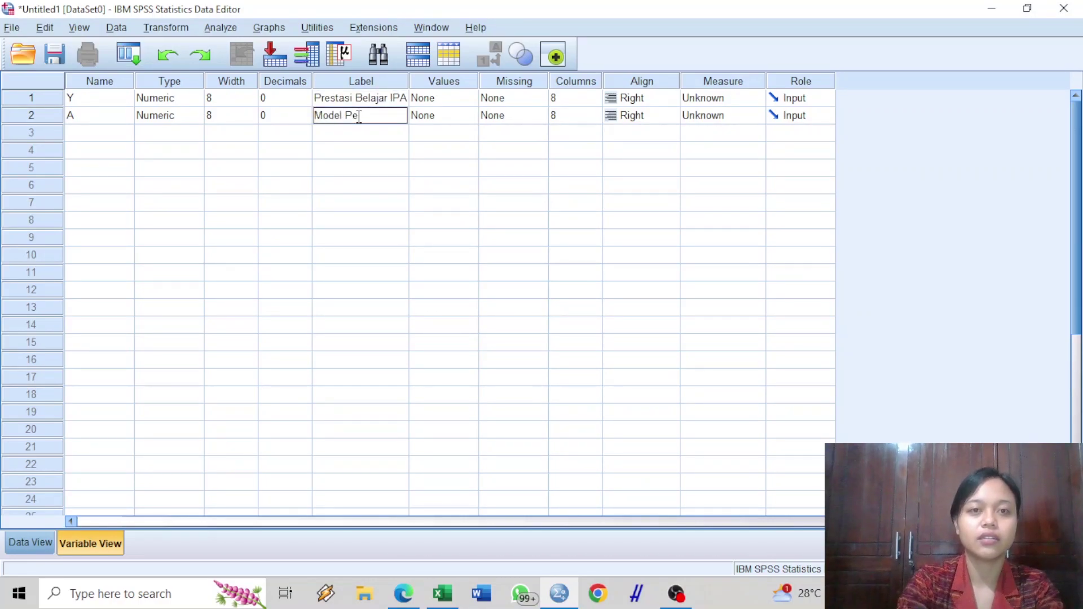
text(mbelajaran)
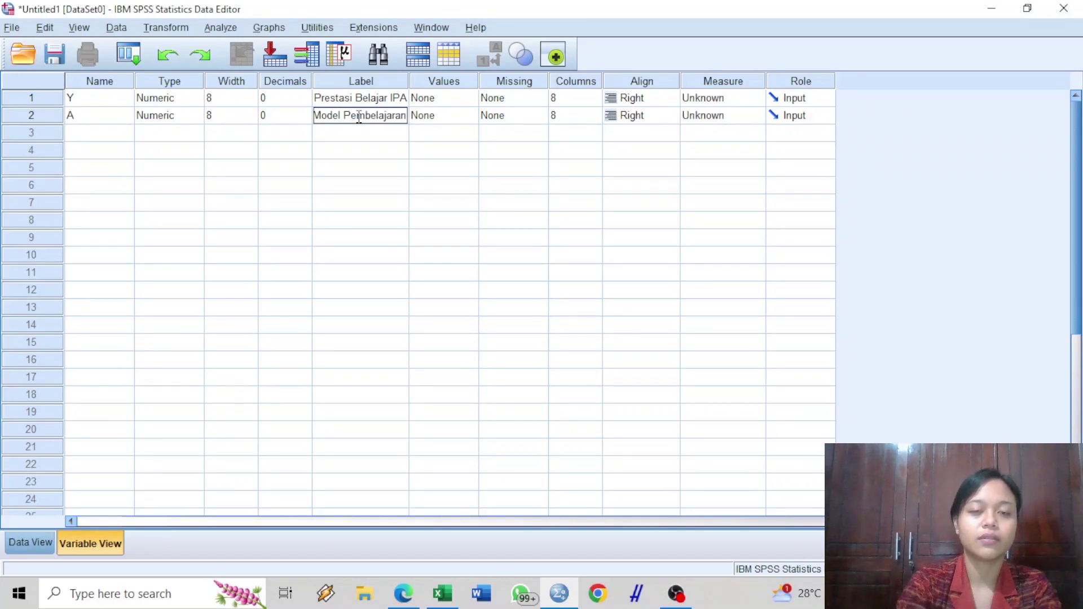
Open the value labels of variable A for editing.
click(439, 116)
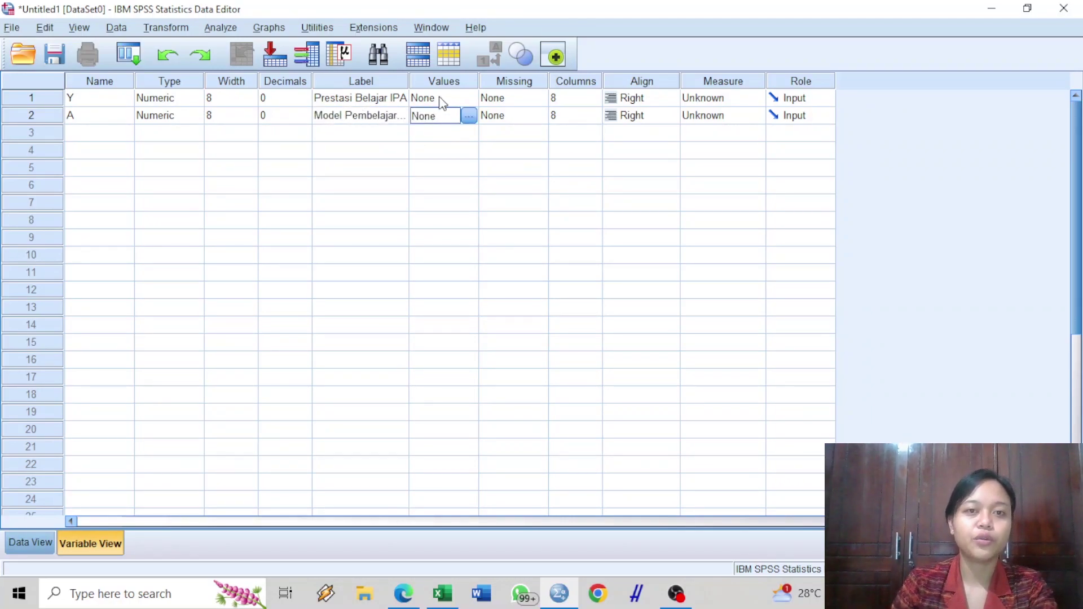
click(440, 98)
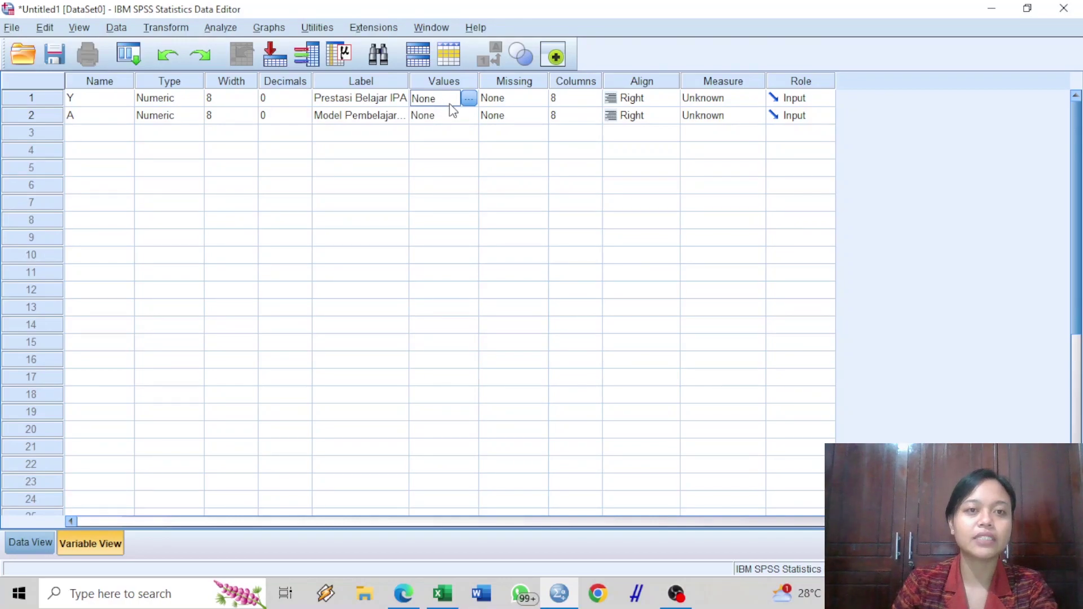
click(437, 119)
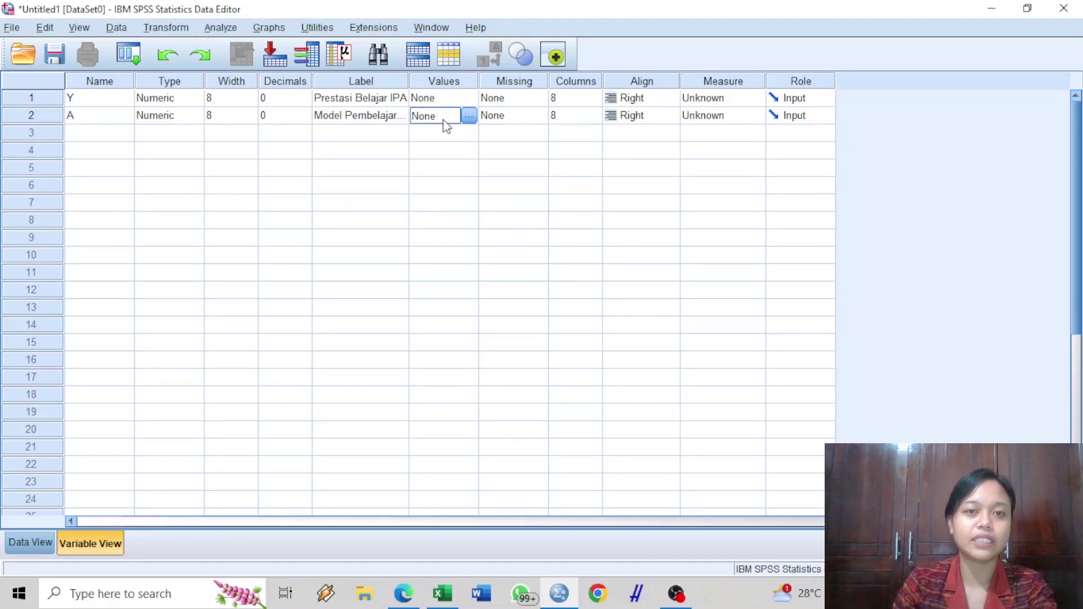
click(469, 117)
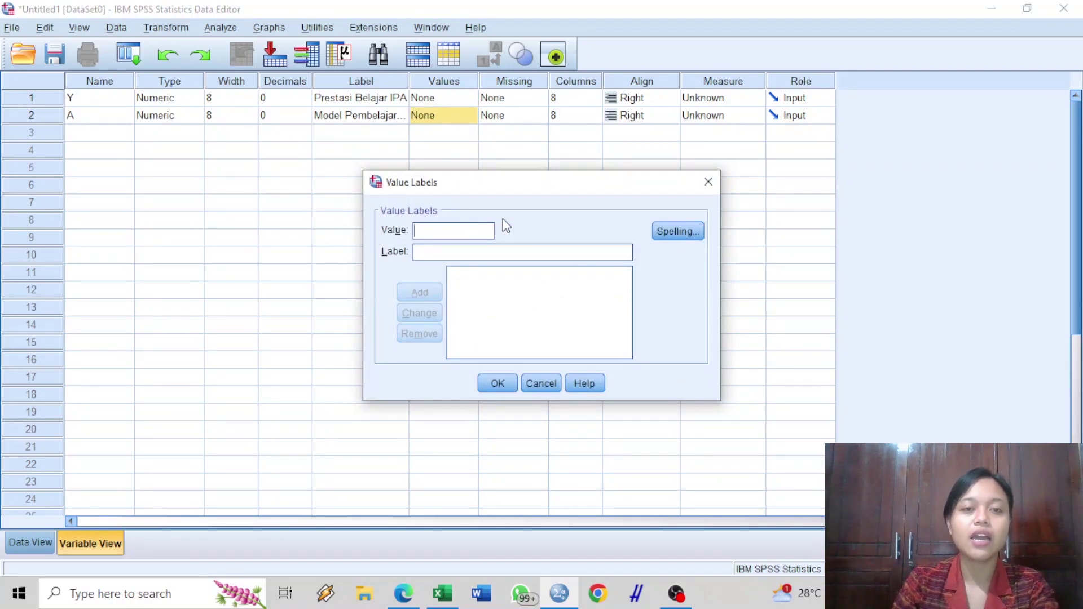
Switch to Excel and check the group codes of the three learning models in the first data row.
click(438, 595)
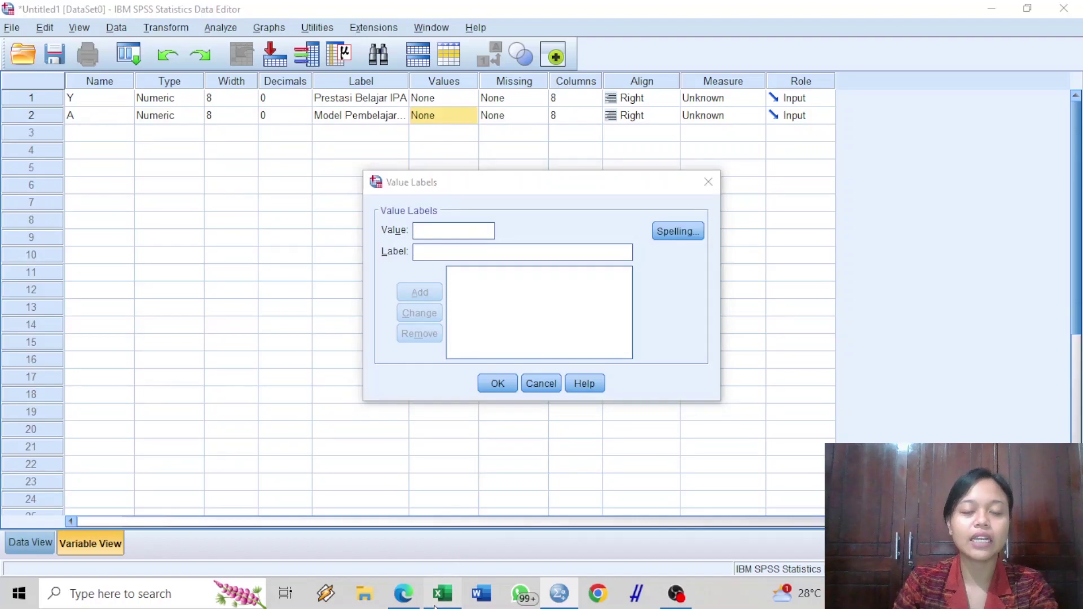
click(158, 424)
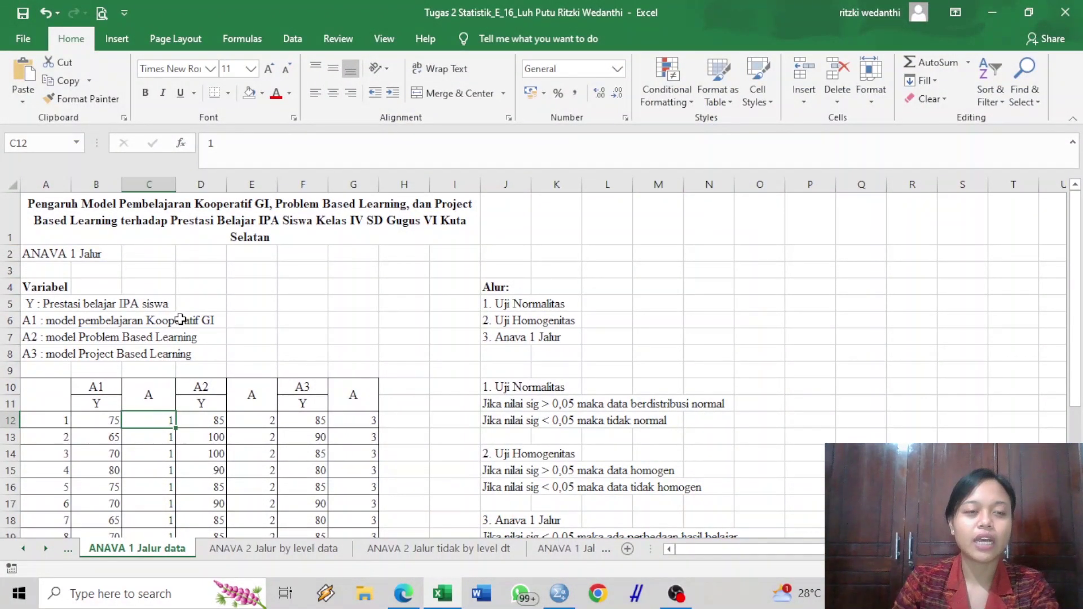
click(243, 421)
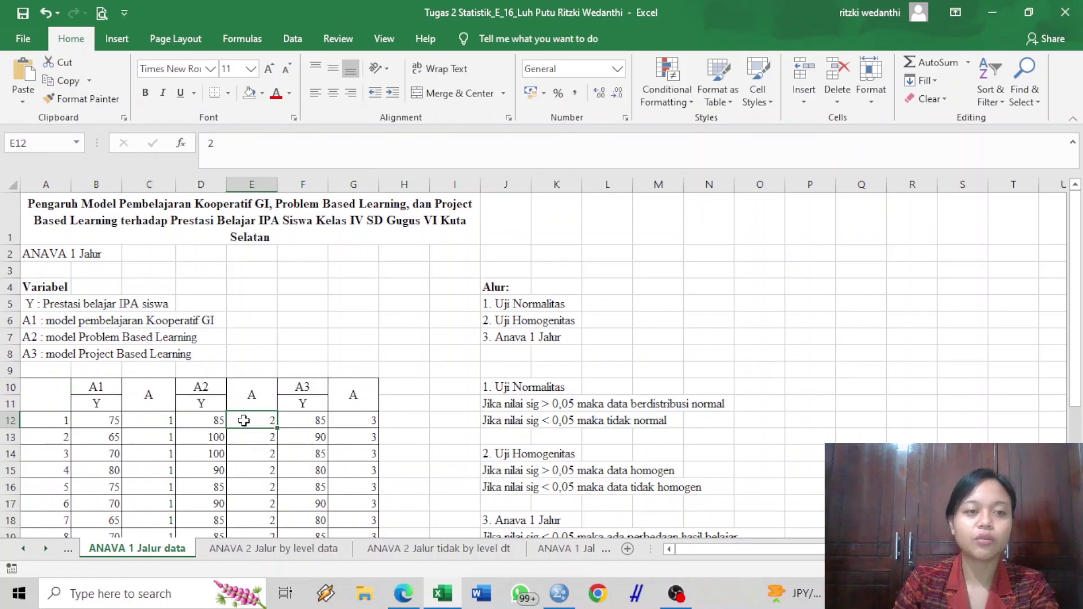
click(352, 424)
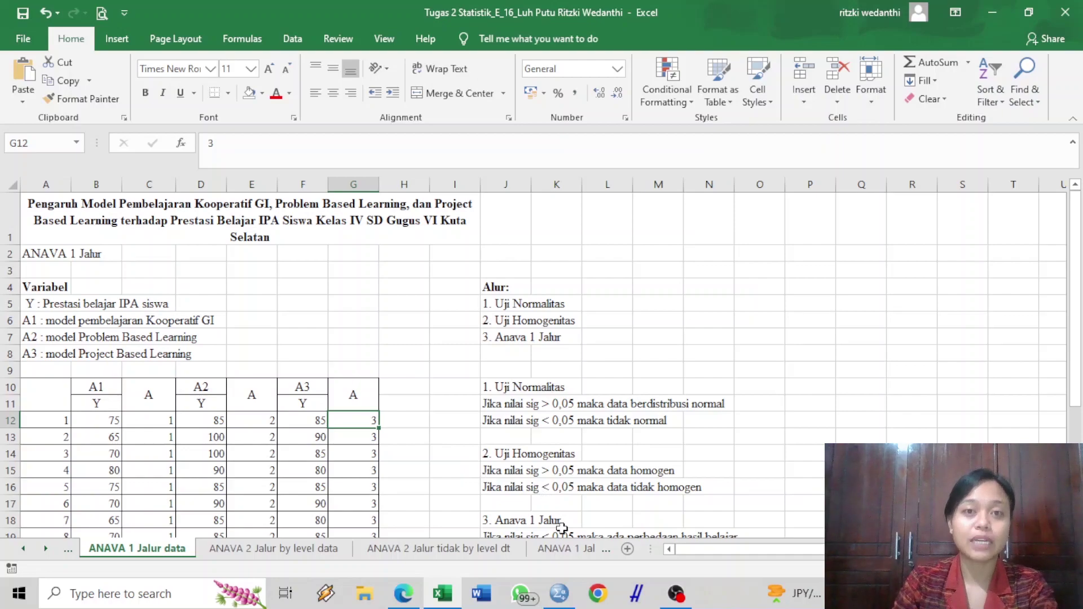
Return to SPSS and add the value label 1 = "Kooperative GI" for variable A.
click(560, 594)
text(1)
click(452, 251)
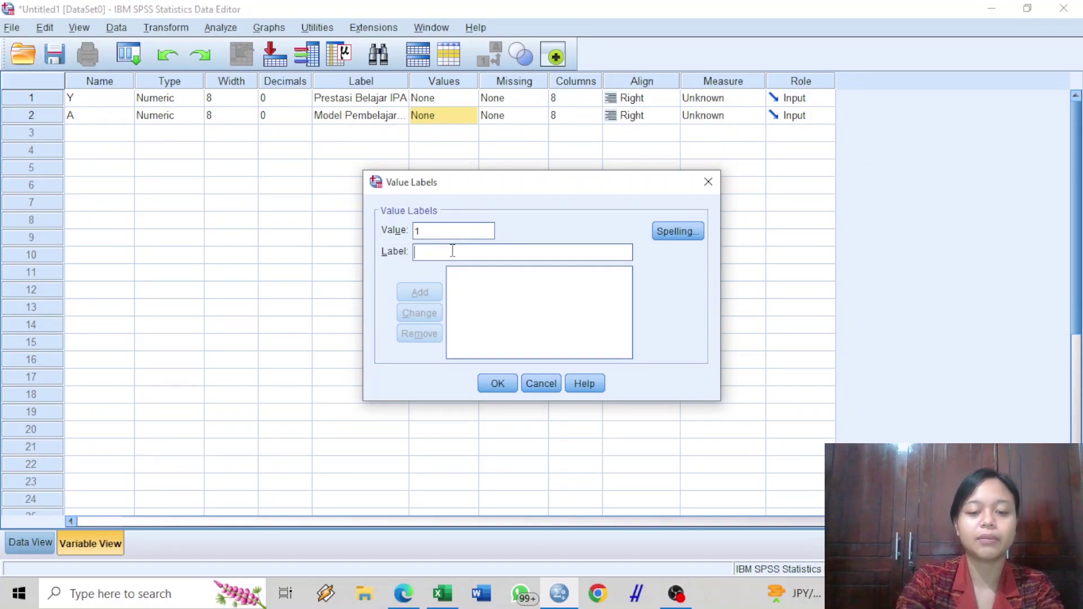
text(Koopera)
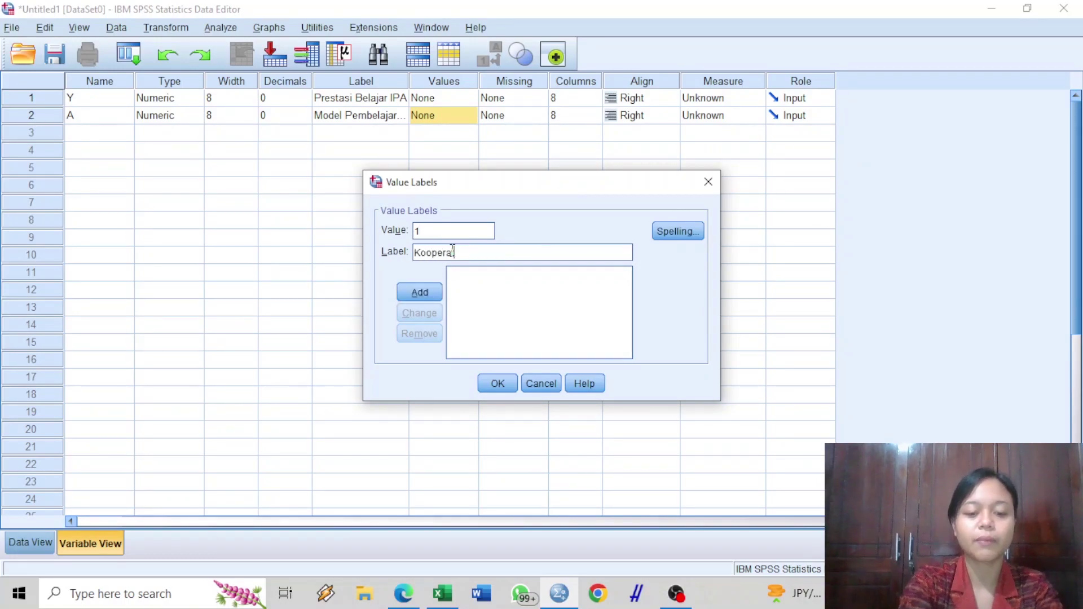
text(tive Gl)
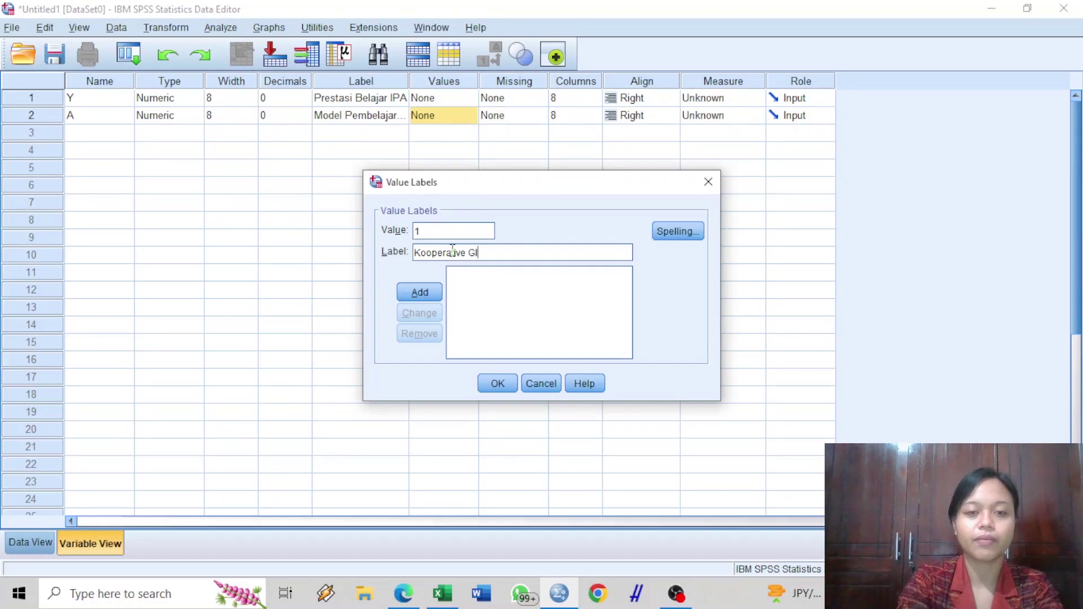
click(429, 293)
Add the value labels 2 = "PBL" and 3 = "PjBL" for variable A and apply them.
text(2)
click(454, 251)
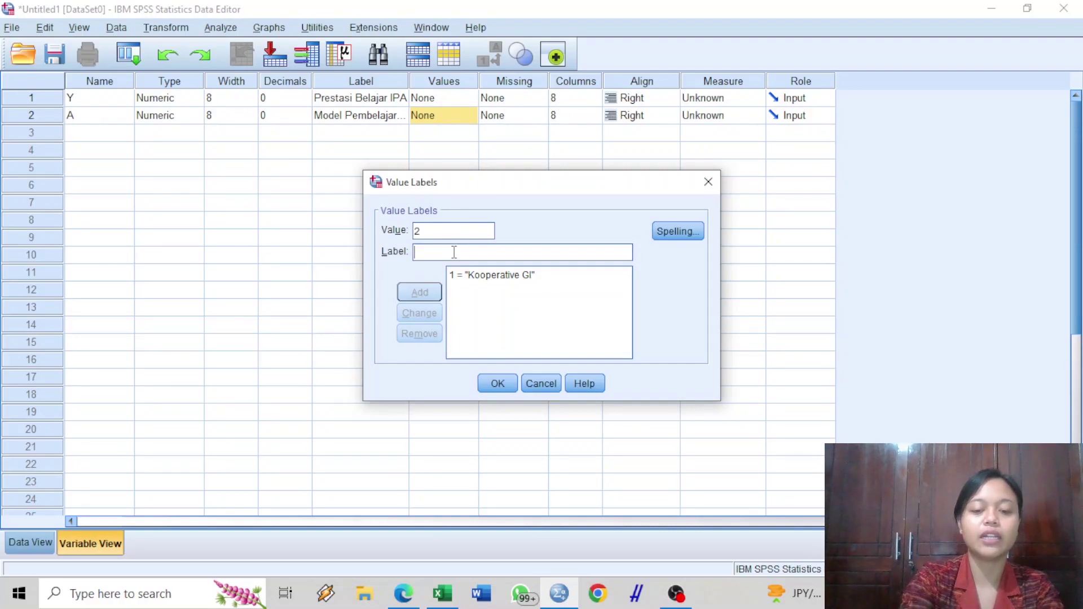
text(PBL)
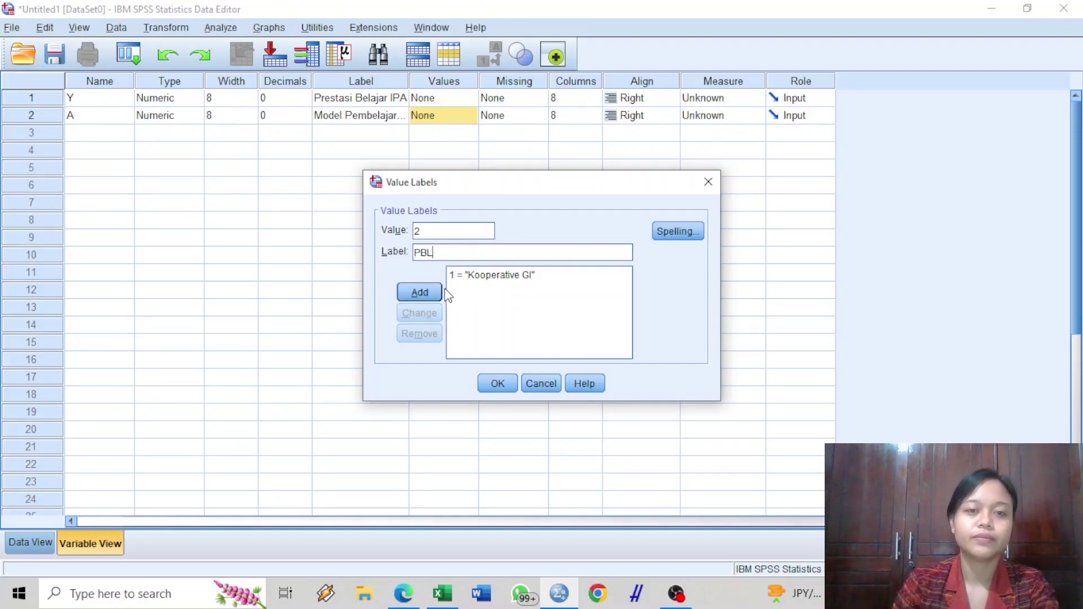
click(430, 291)
click(440, 230)
text(3)
click(447, 251)
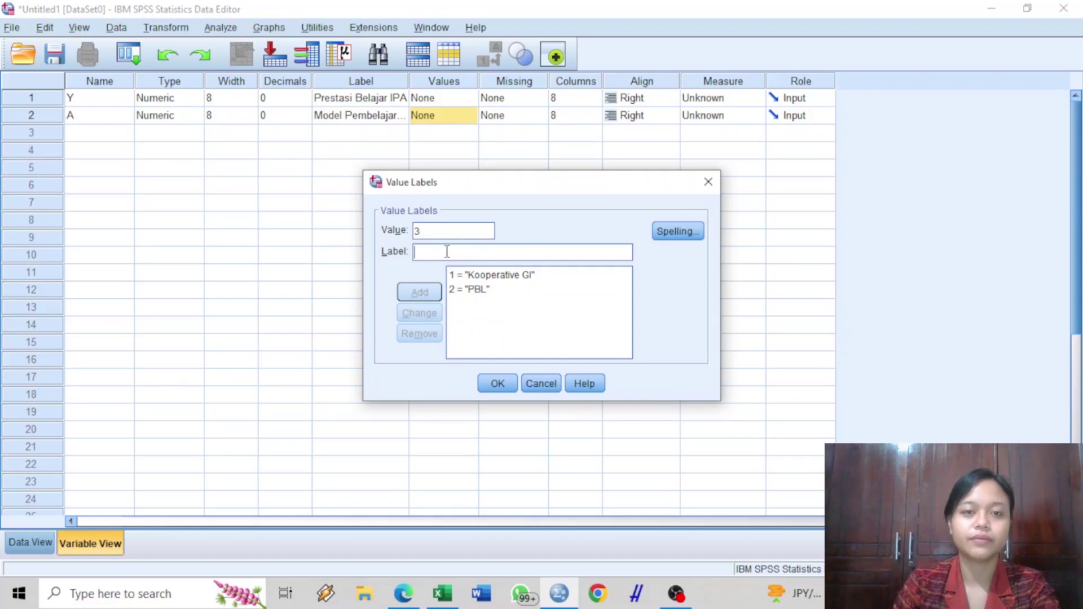
text(PjBL)
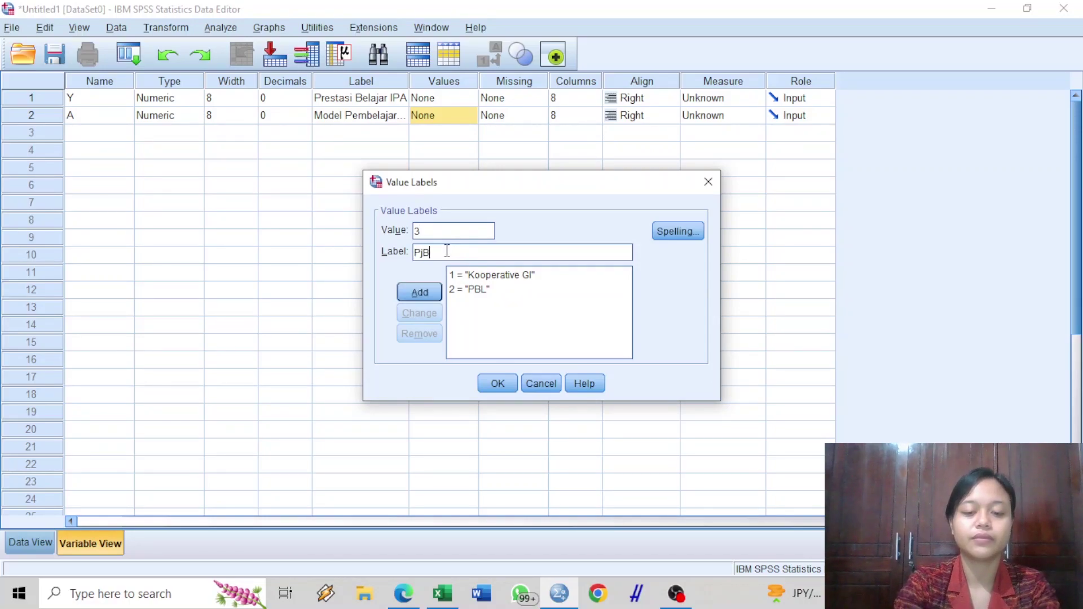
click(420, 292)
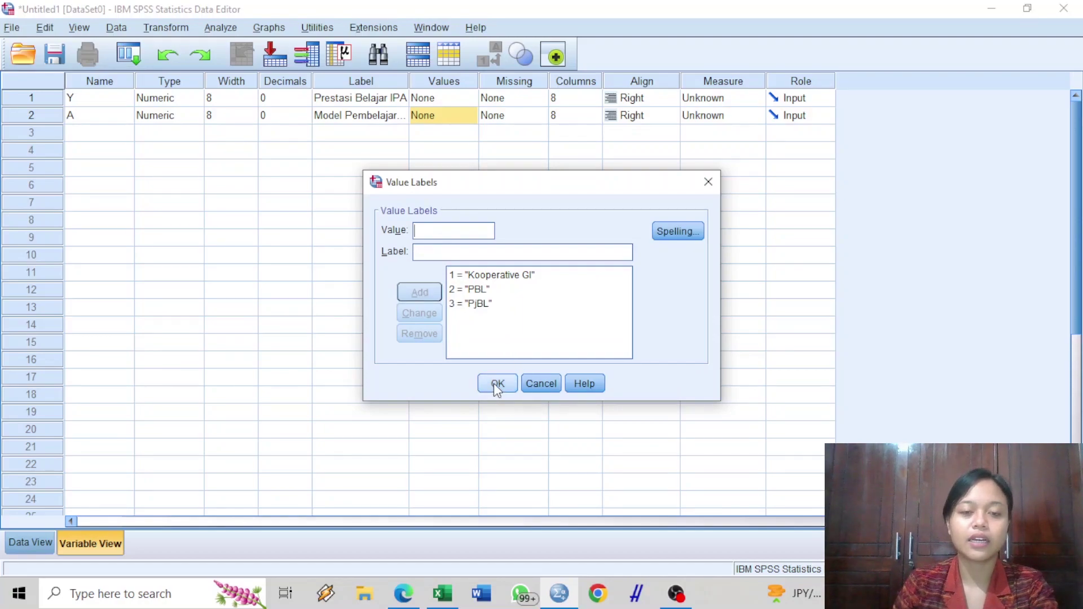
click(494, 386)
Set the alignment of both variables Y and A to Center.
click(646, 98)
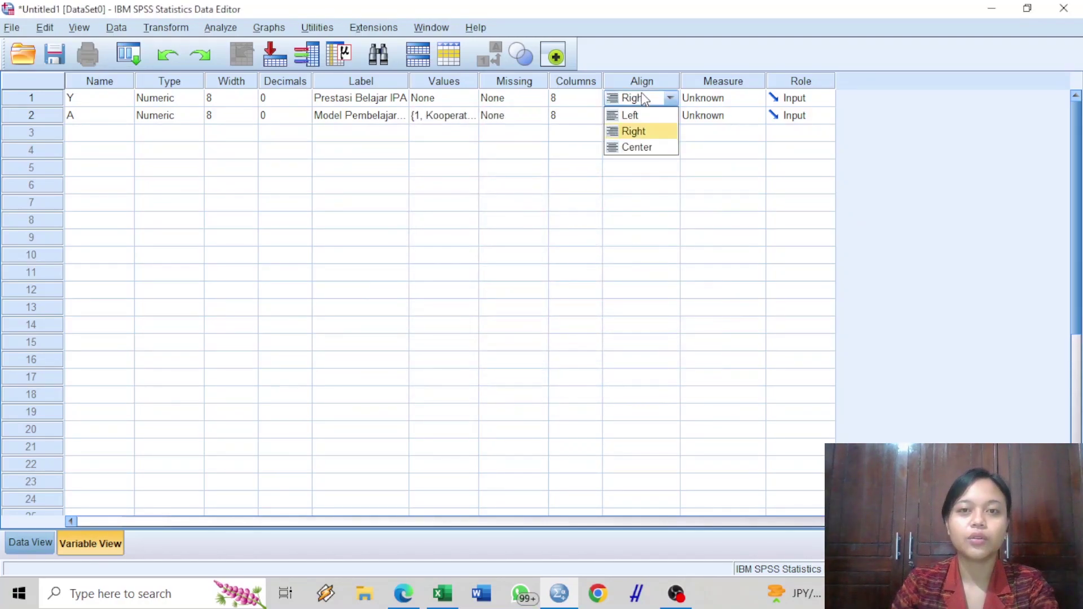
click(652, 148)
click(650, 115)
click(670, 116)
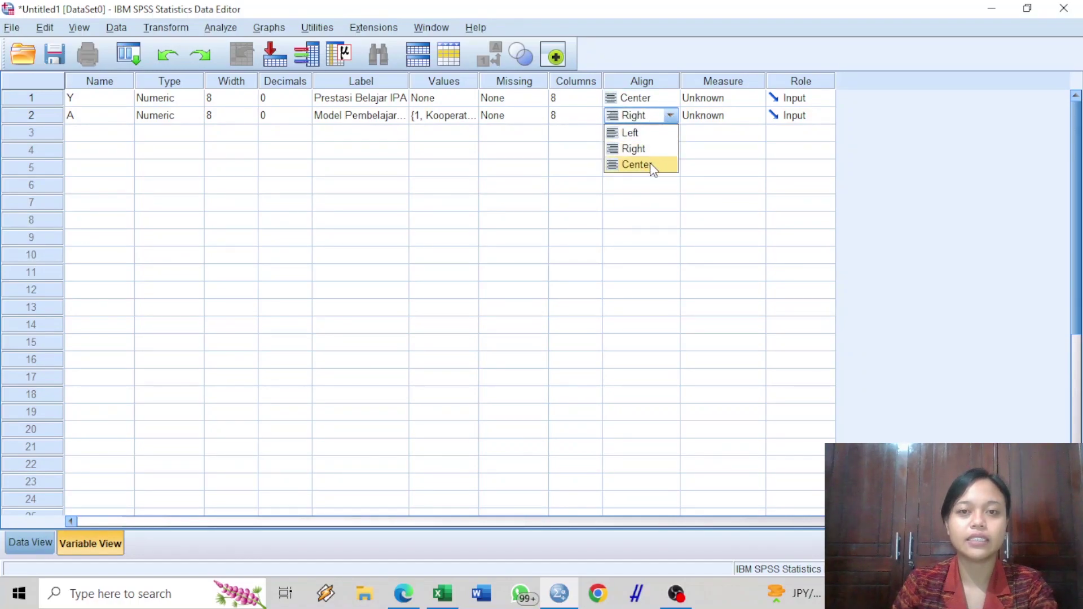
click(648, 164)
Set the measurement level of variable Y to Scale and of variable A to Nominal.
click(715, 99)
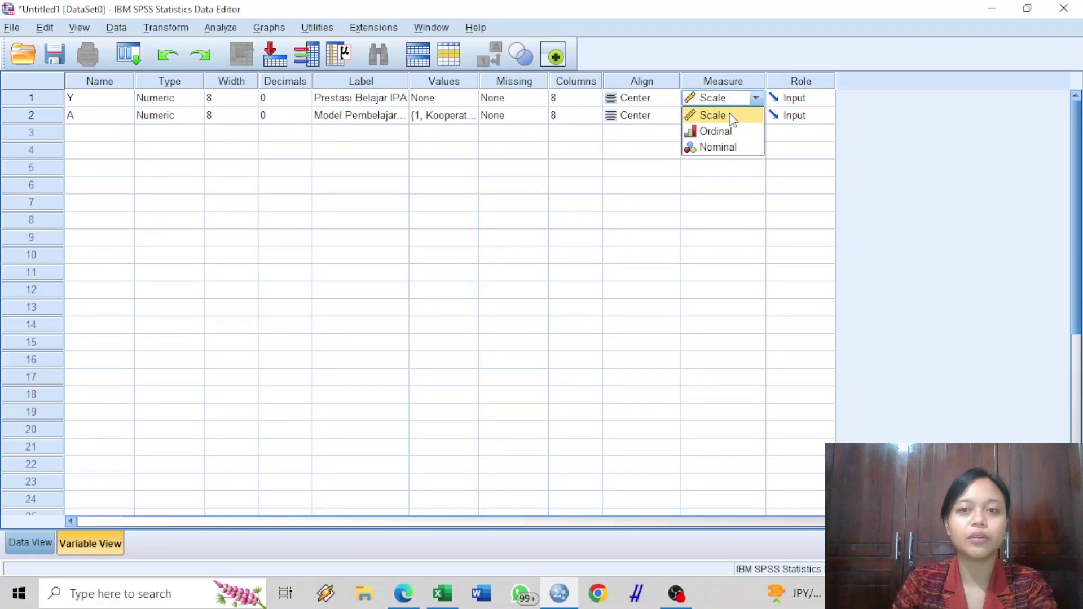
click(713, 116)
click(738, 115)
click(743, 117)
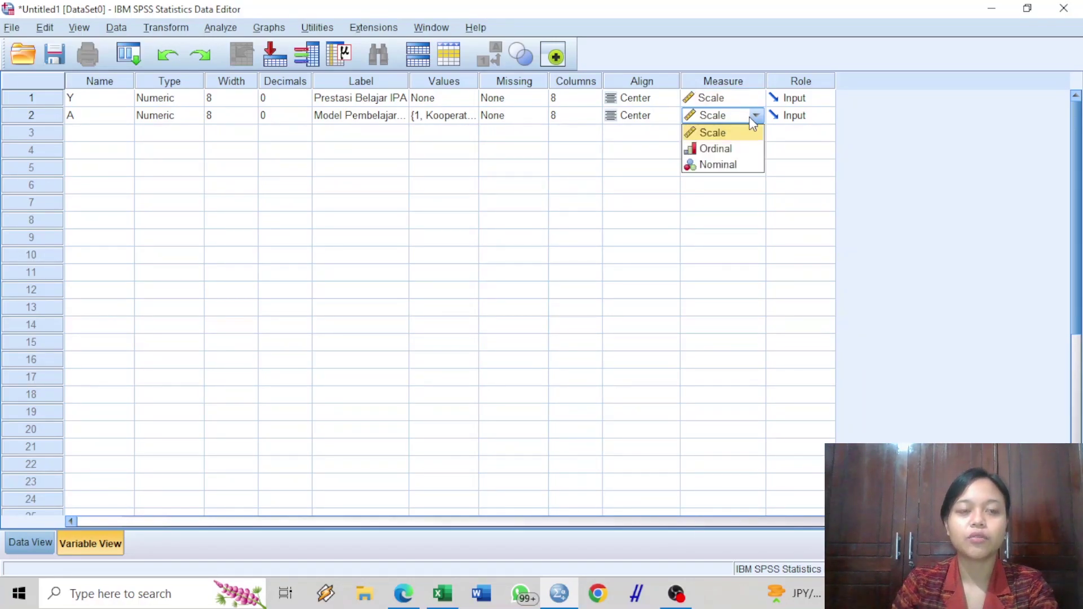
click(746, 163)
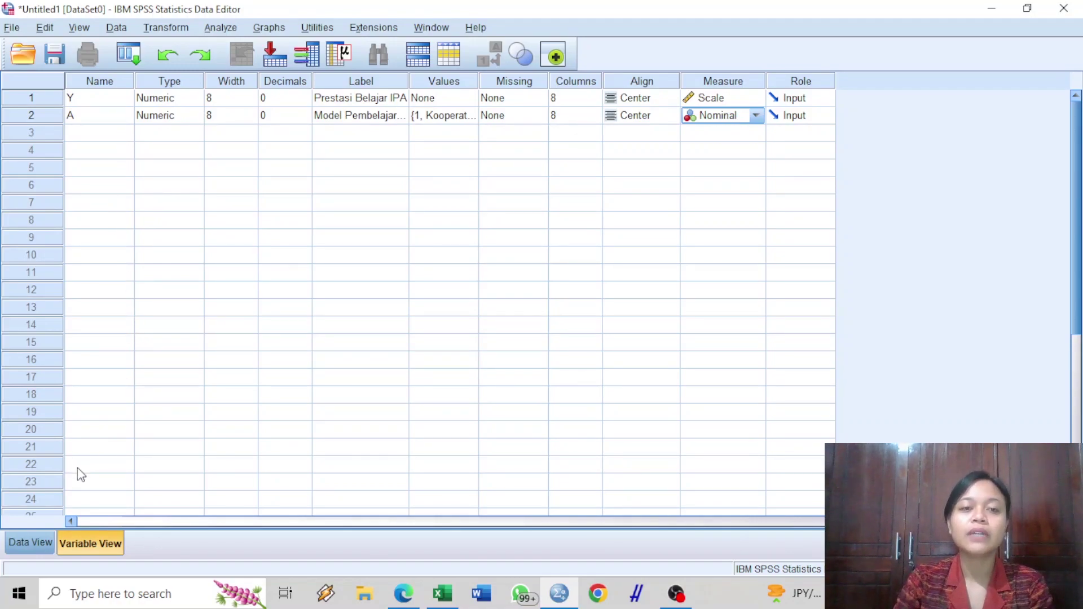
Copy the A1 scores and group codes (B12:C31) from Excel into columns Y and A of the SPSS data, starting at case 1.
click(31, 543)
click(94, 139)
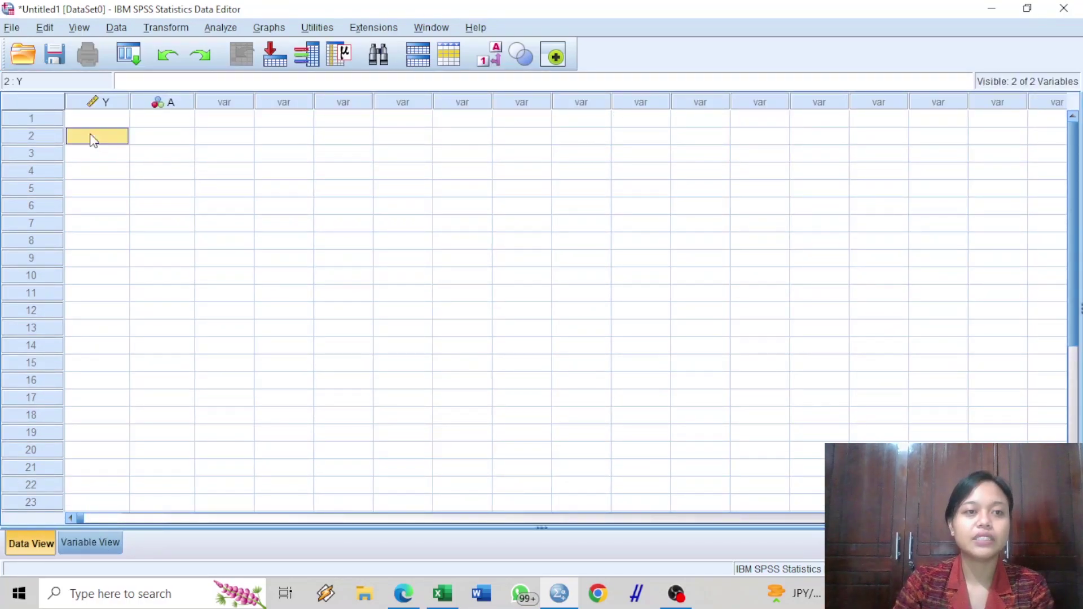
click(94, 121)
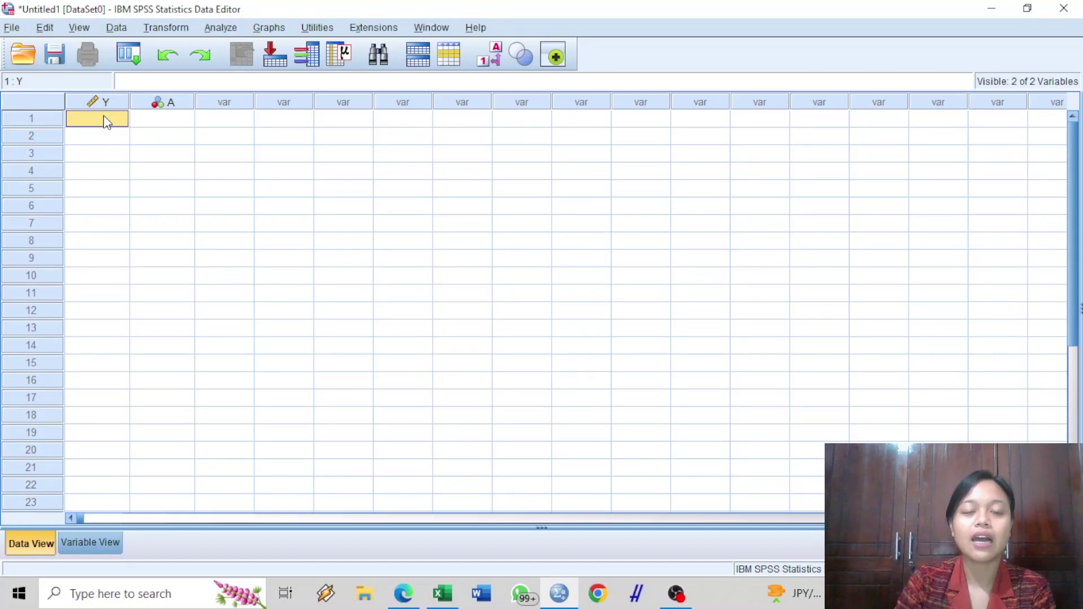
click(442, 593)
scroll(258, 210, down, 3)
drag(104, 252, 146, 516)
key(ctrl+c)
click(559, 594)
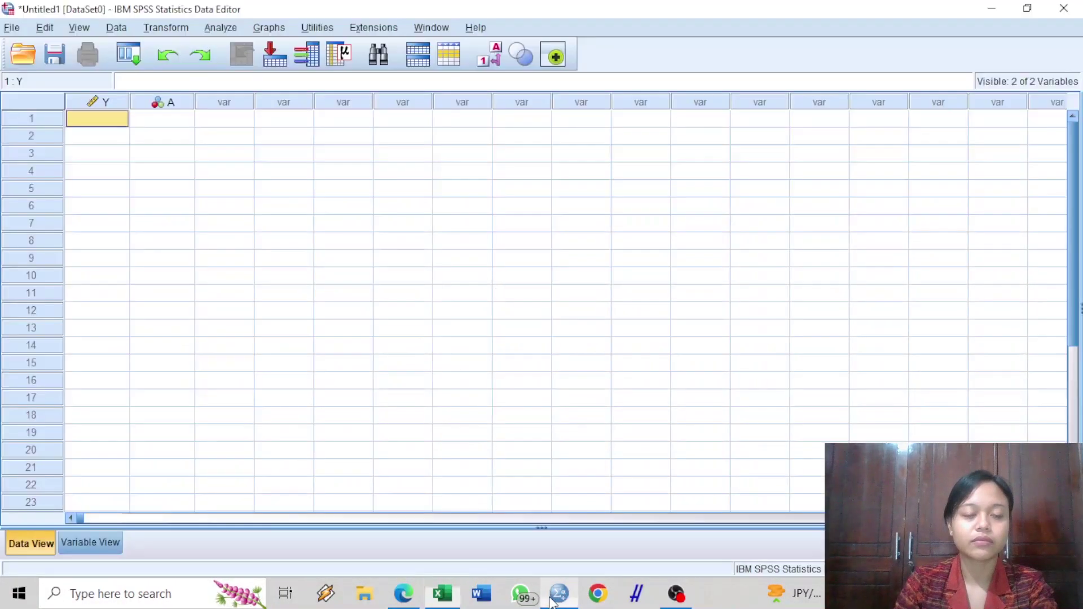
click(77, 107)
click(80, 113)
key(ctrl+v)
click(177, 367)
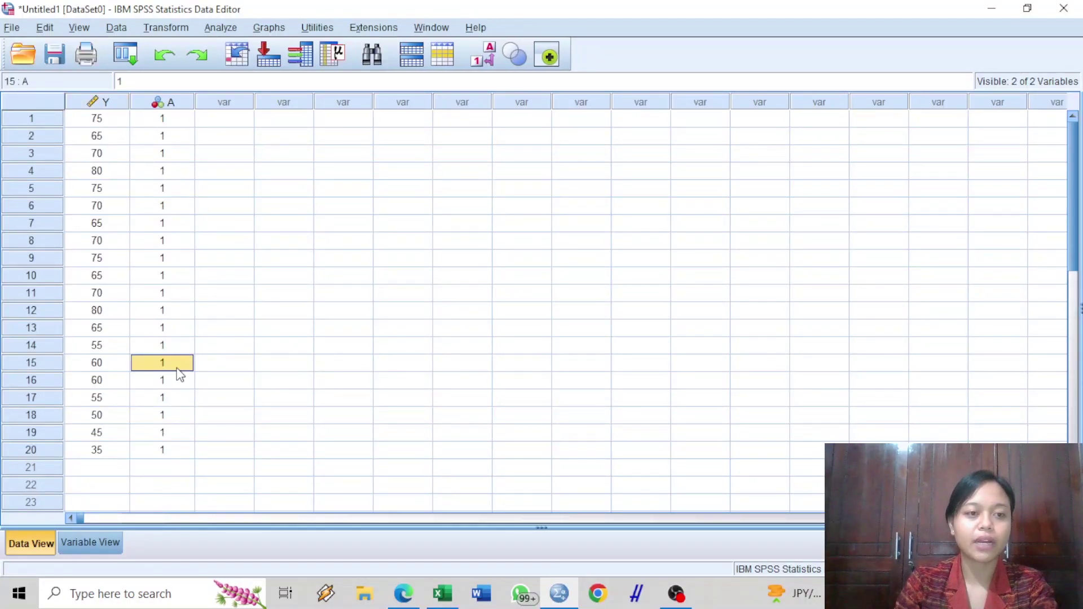
Copy the A2 scores and group codes (D12:E31) from Excel into the SPSS data, starting at case 21 of Y.
scroll(177, 370, down, 5)
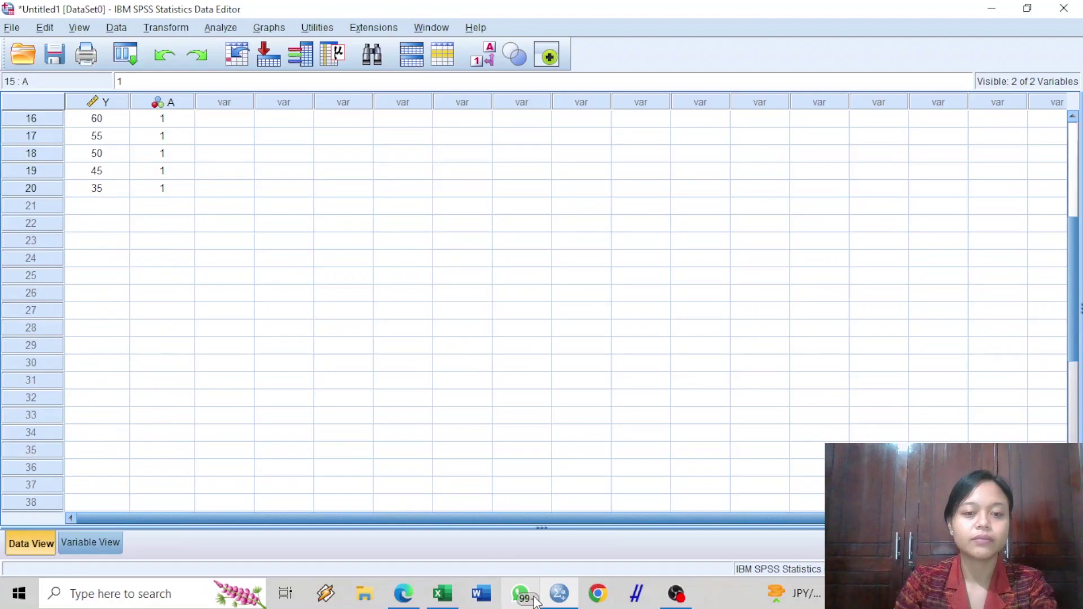
click(443, 594)
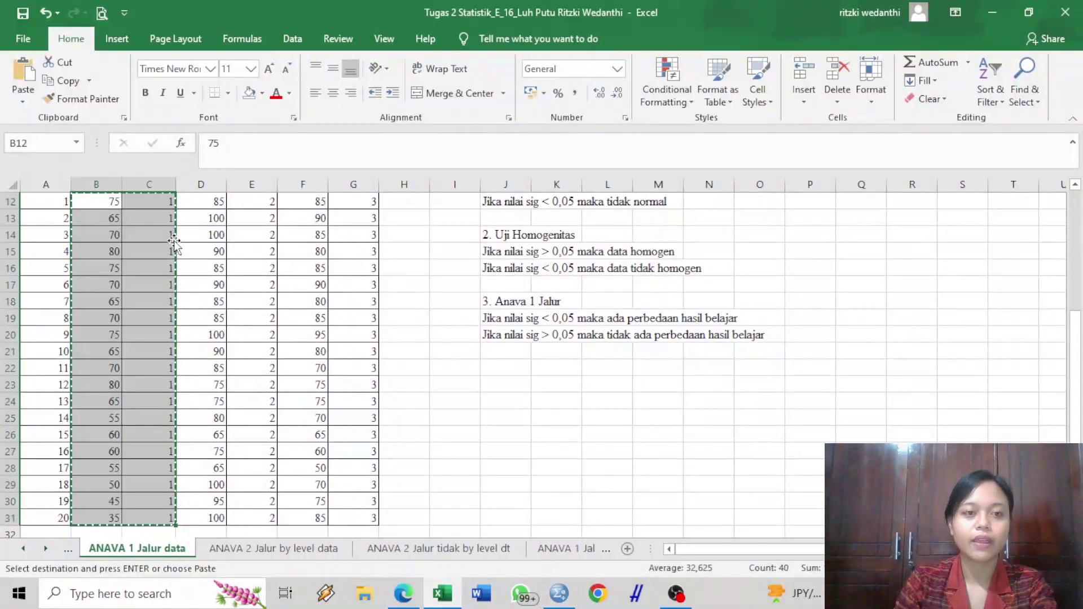
scroll(174, 241, up, 1)
drag(198, 249, 251, 500)
key(ctrl+c)
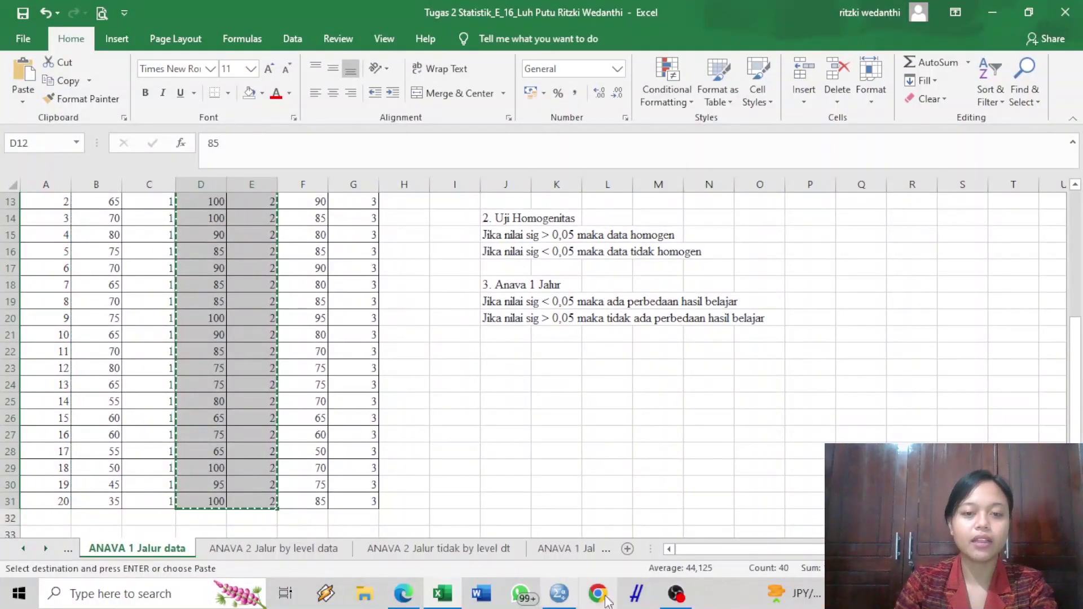
click(559, 593)
click(100, 206)
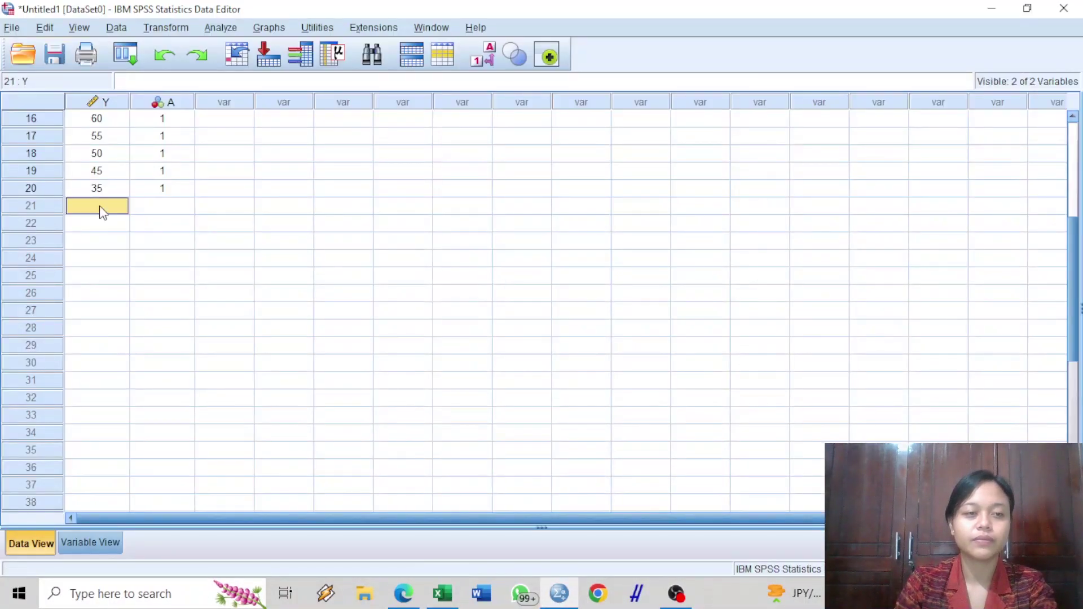
key(ctrl+v)
Copy the A3 scores and group codes (F12:G31) from Excel into the SPSS data, starting at case 41 of Y.
key(alt+Tab)
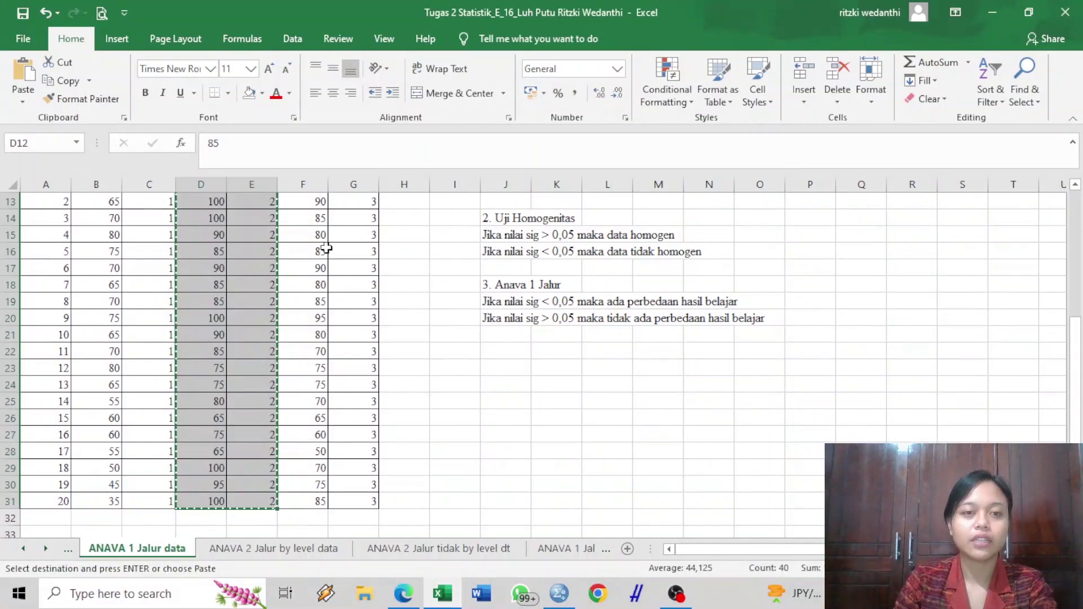
scroll(328, 249, up, 2)
drag(310, 282, 350, 501)
key(ctrl+c)
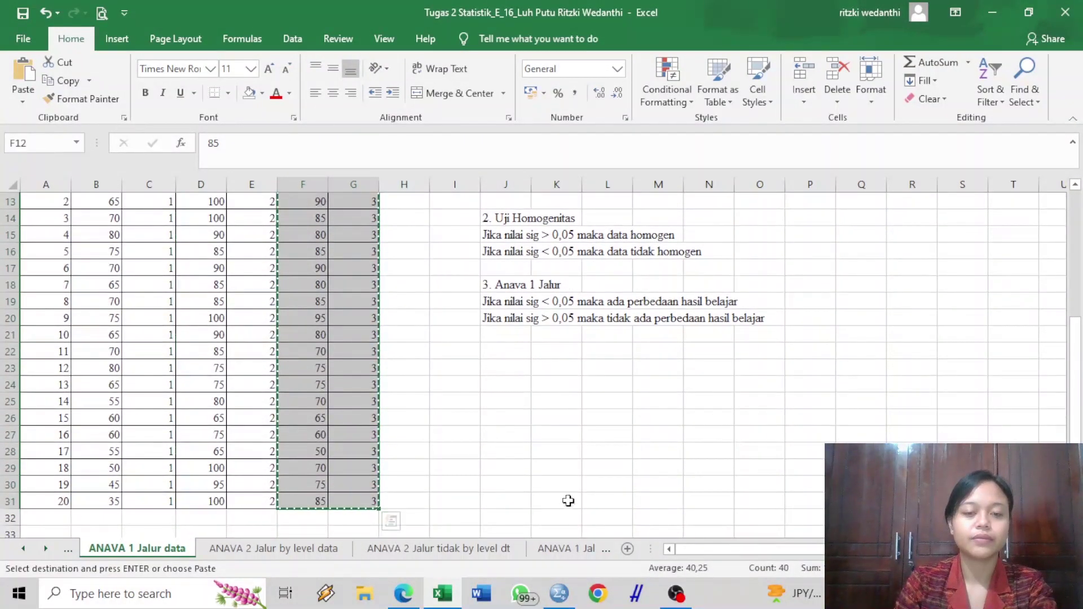
key(alt+Tab)
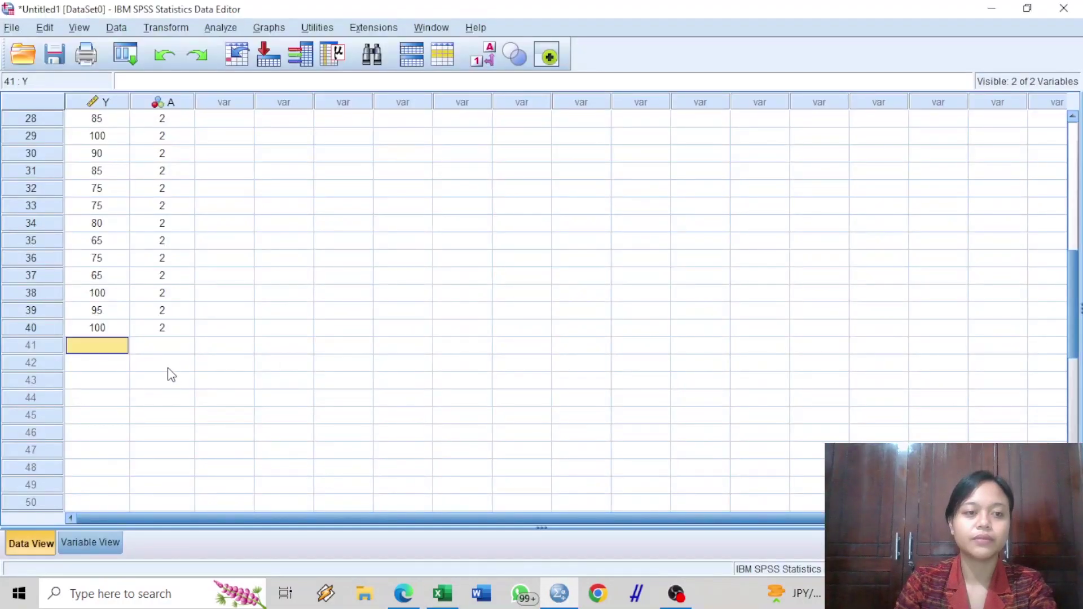
key(ctrl+v)
scroll(198, 411, down, 7)
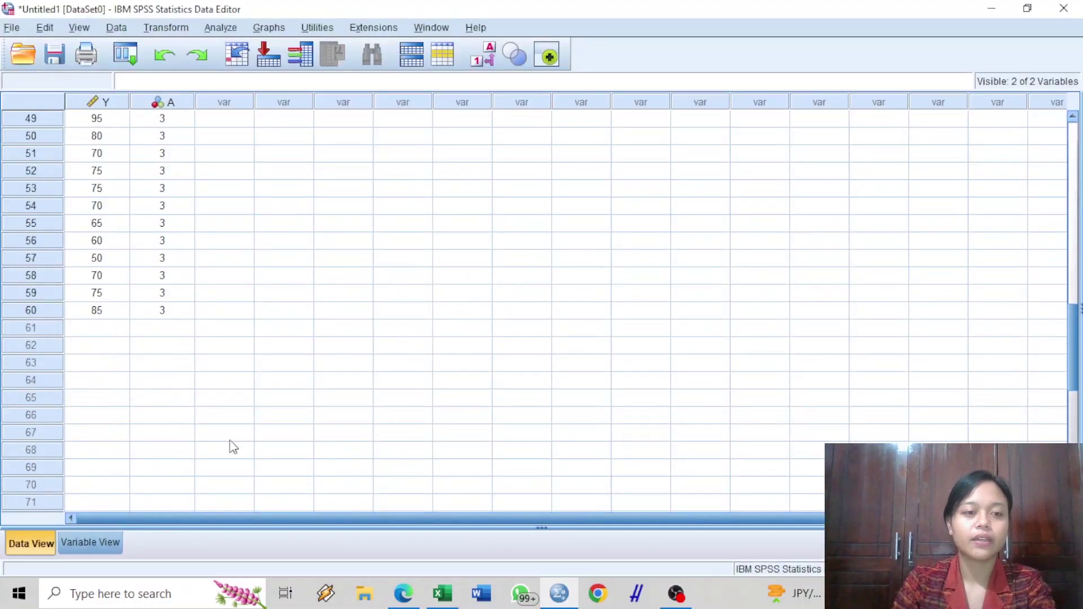
Reorder the taskbar so SPSS sits beside Excel, and review the pasted cases back to the first one.
drag(560, 593, 481, 594)
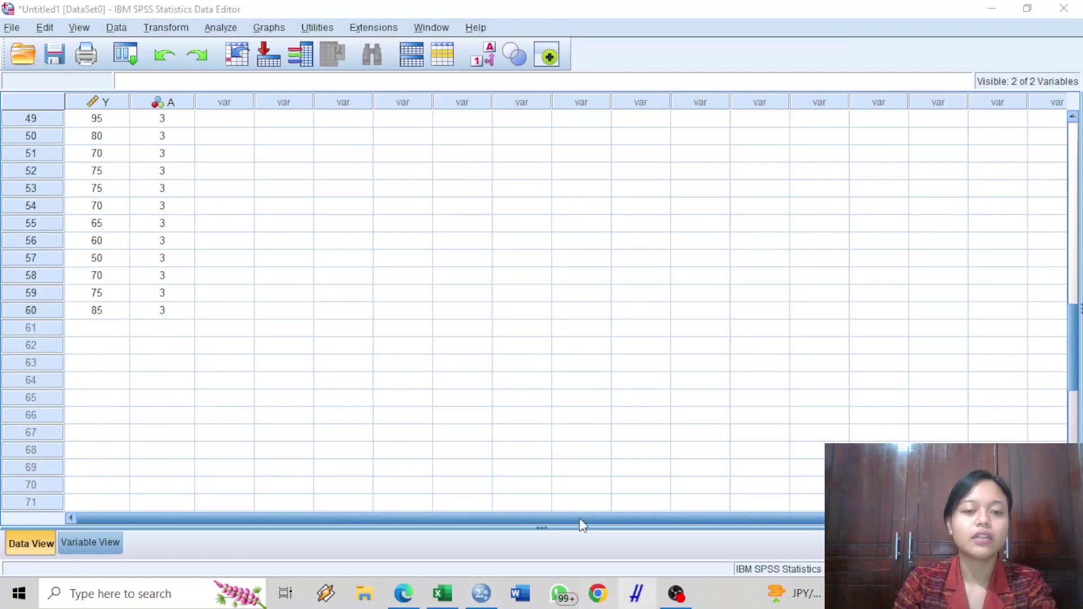
click(202, 208)
scroll(216, 400, up, 11)
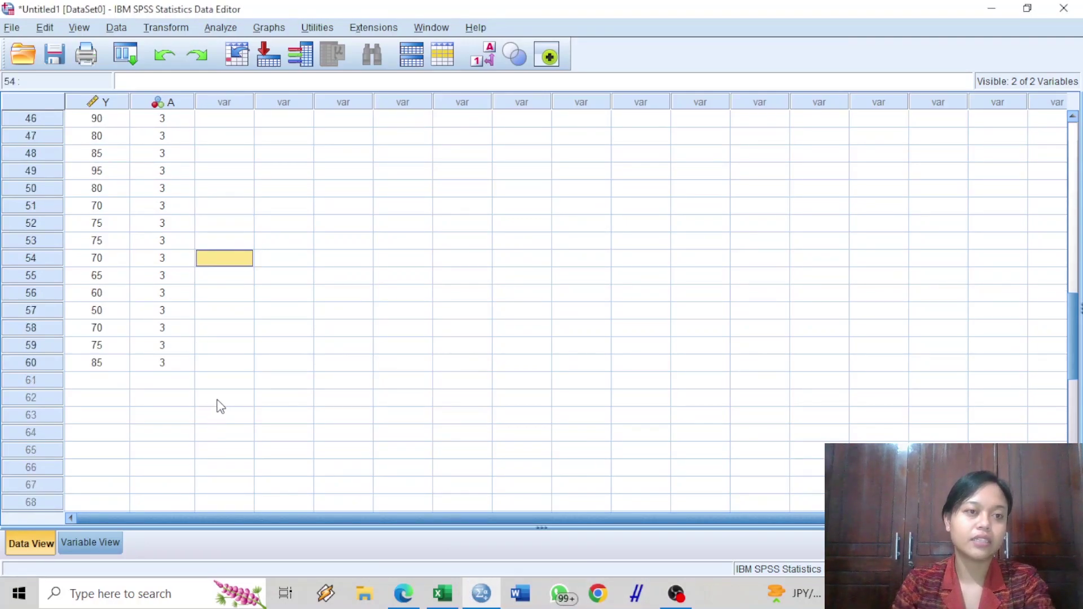
scroll(226, 402, up, 5)
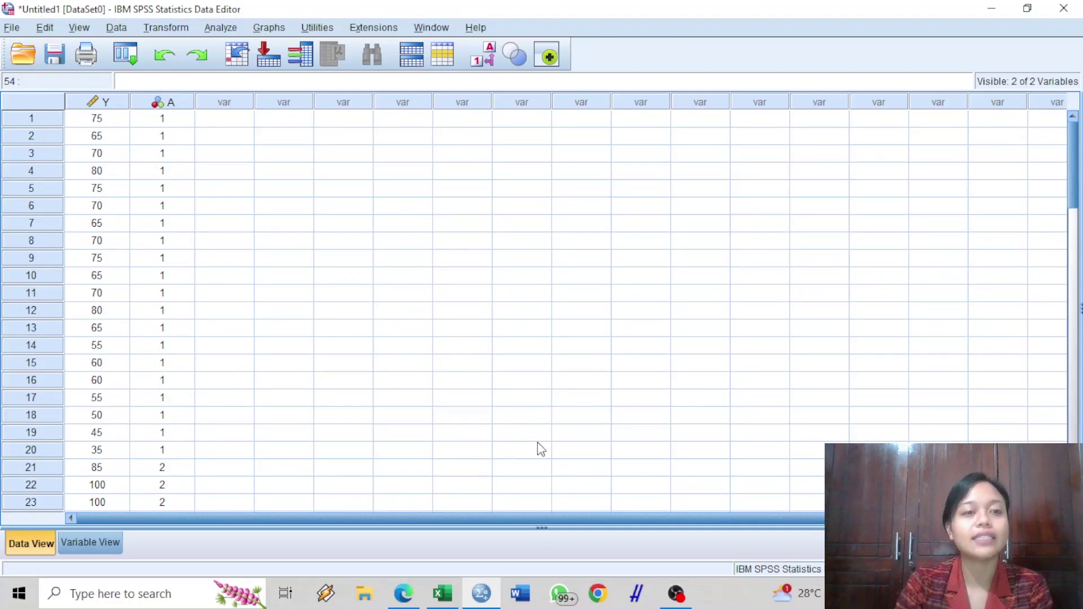
Switch to Excel and review the decision criteria for the normality test (Uji Normalitas).
click(443, 594)
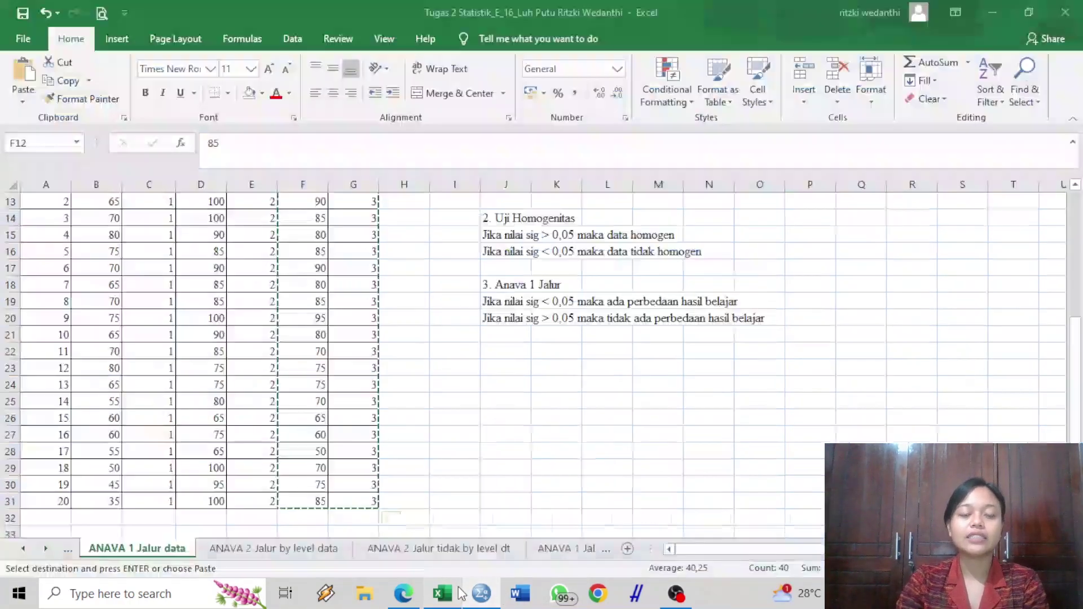
scroll(553, 329, up, 2)
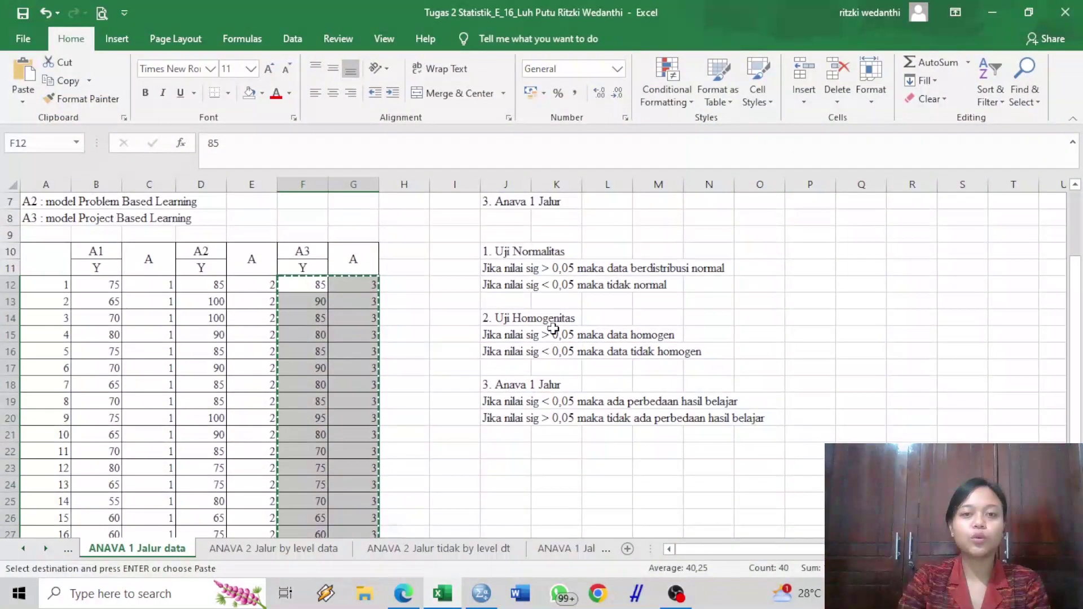
click(522, 251)
click(444, 270)
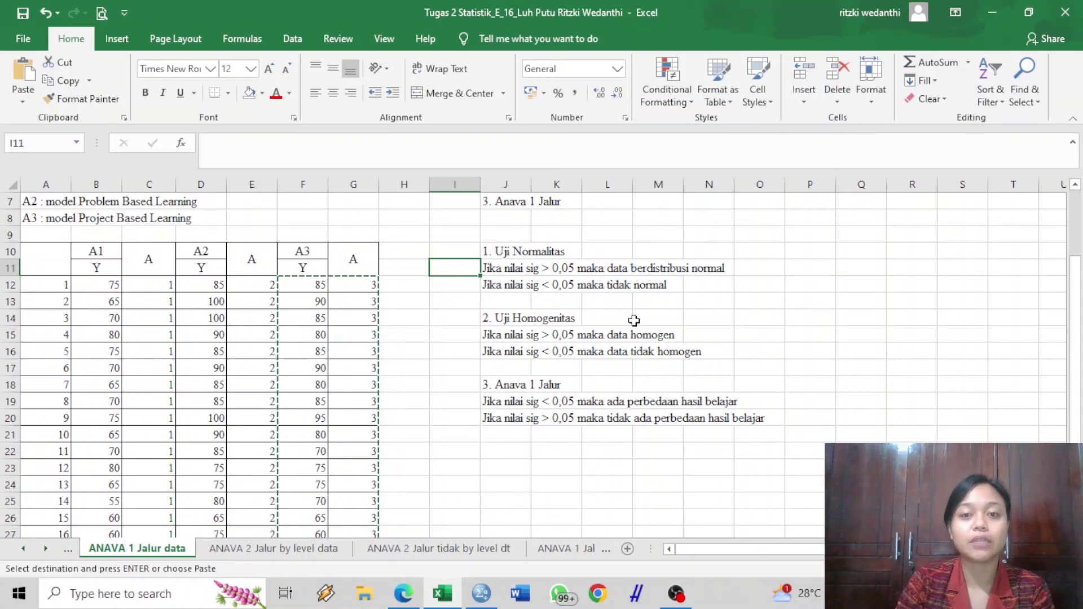
Switch to SPSS and set up an Explore analysis with Prestasi Belajar IPA as the dependent variable and Model Pembelajaran as the factor.
click(453, 283)
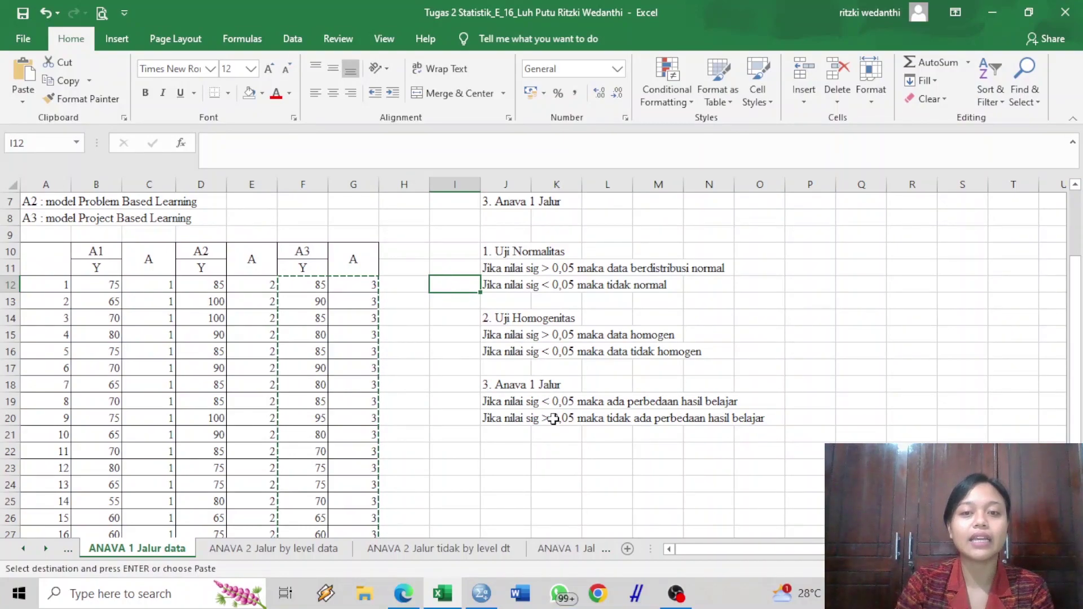
click(483, 597)
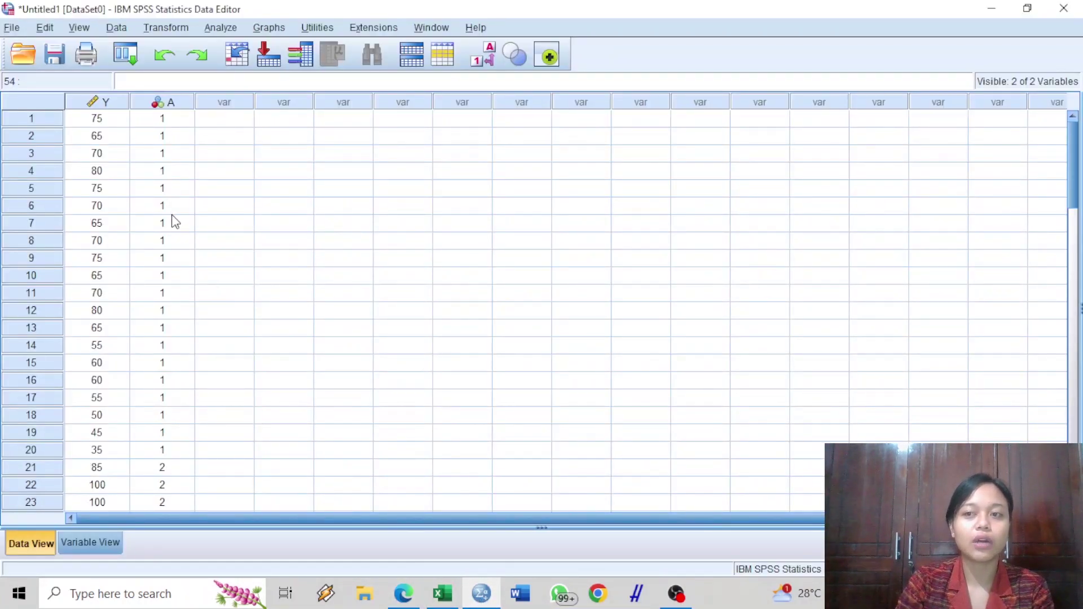
click(217, 32)
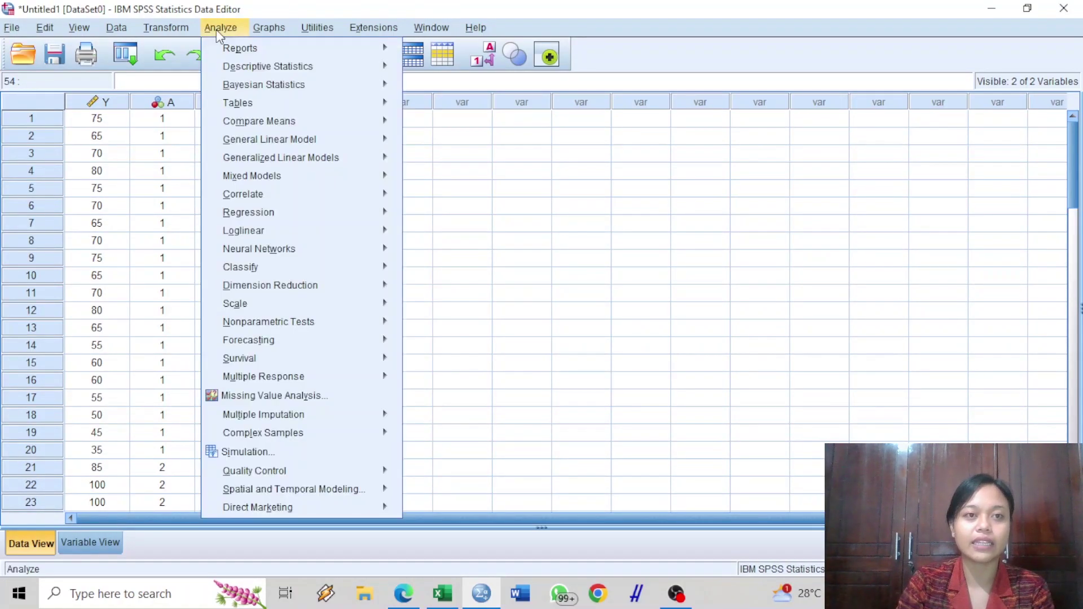
mouse_move(342, 70)
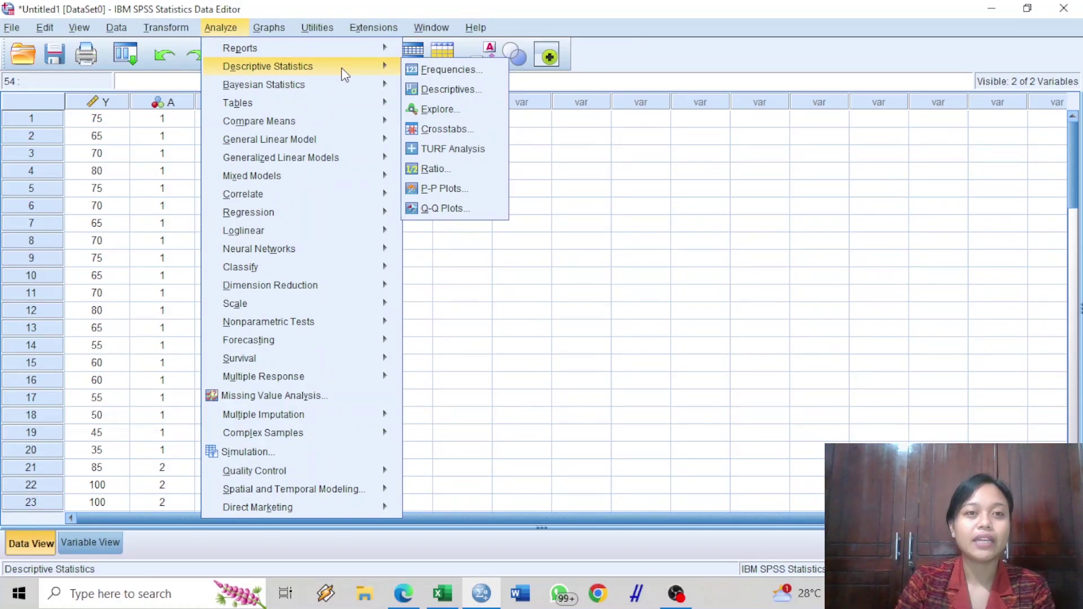
click(446, 110)
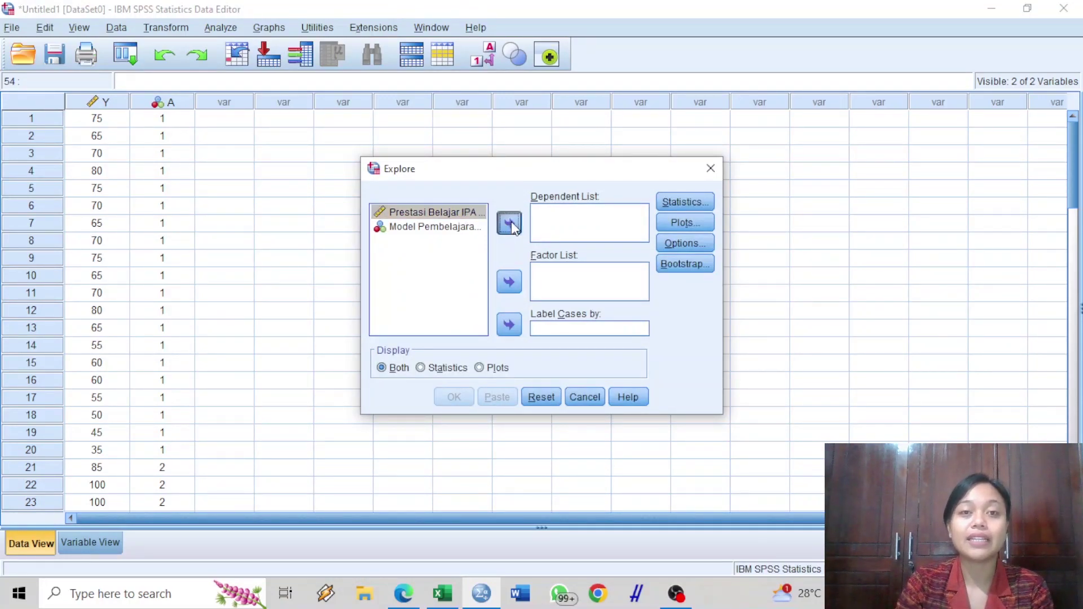
click(509, 224)
click(458, 216)
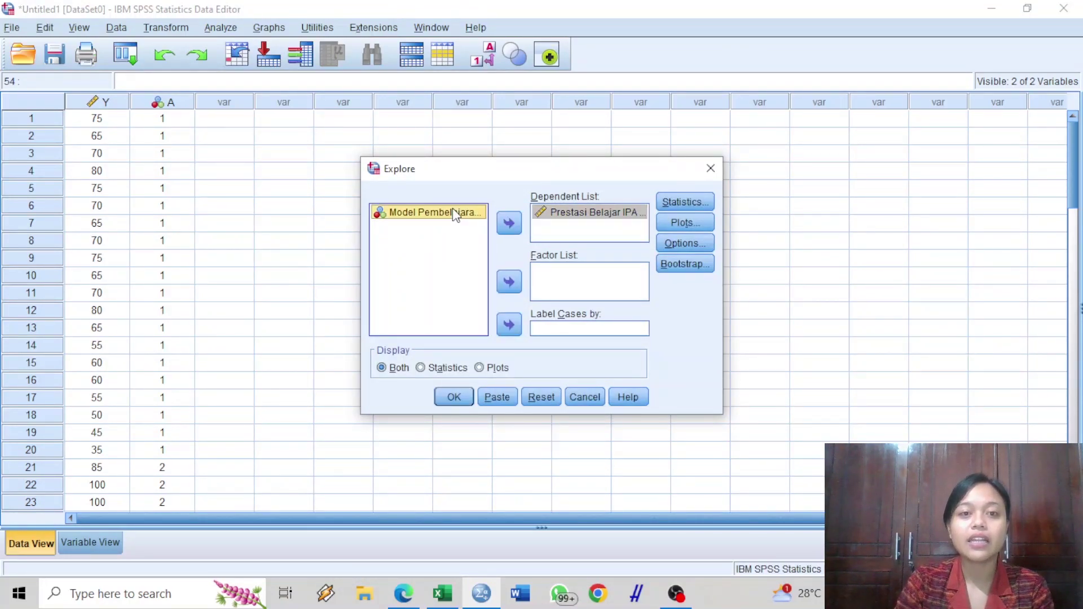
click(509, 284)
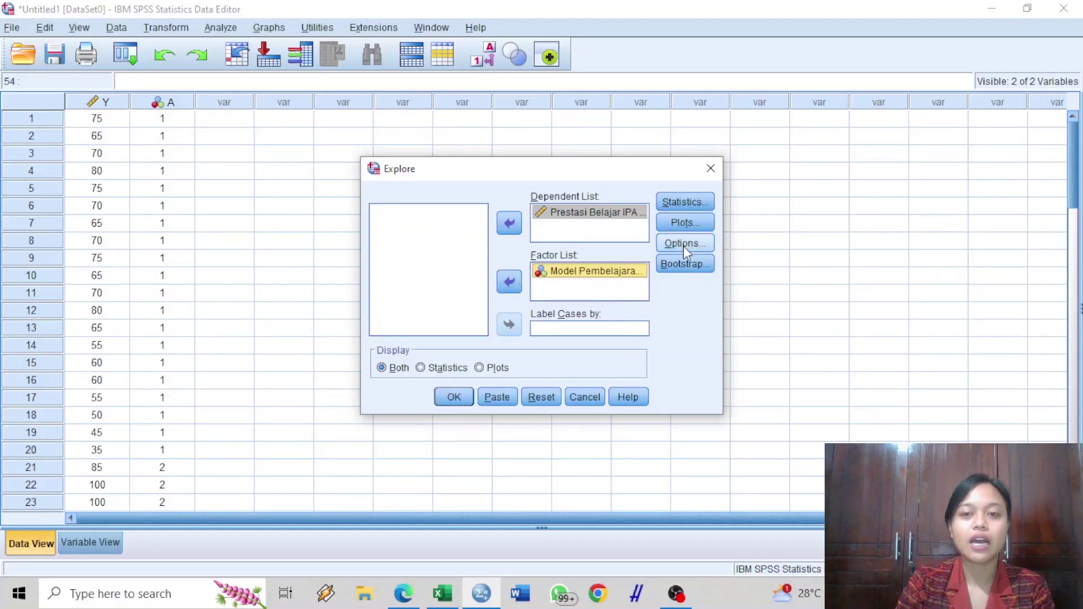
Add normality plots with tests and a histogram to the Explore analysis, and run it.
click(680, 223)
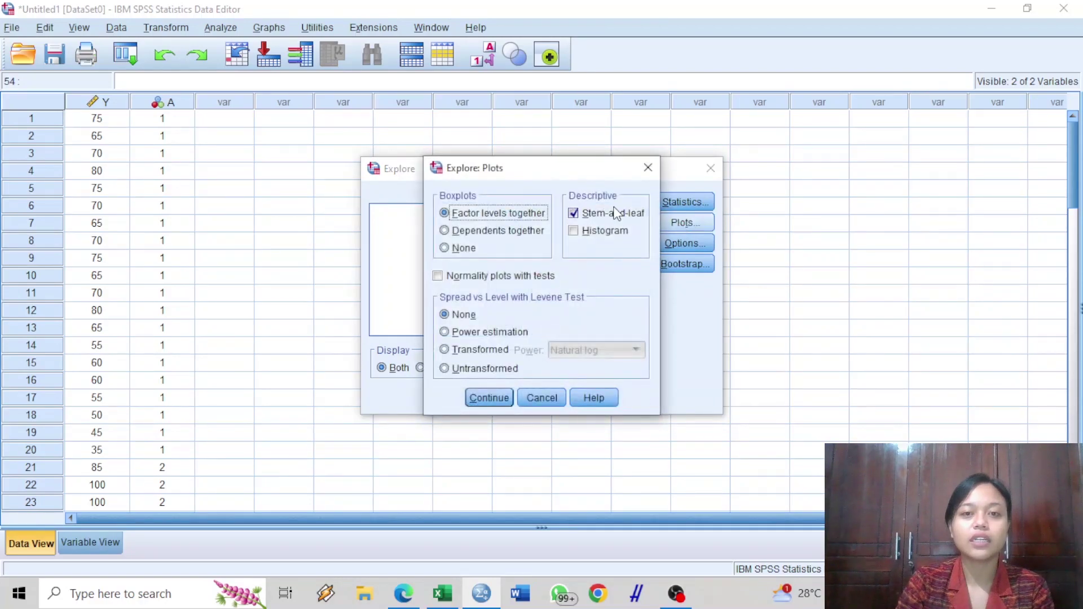
click(438, 276)
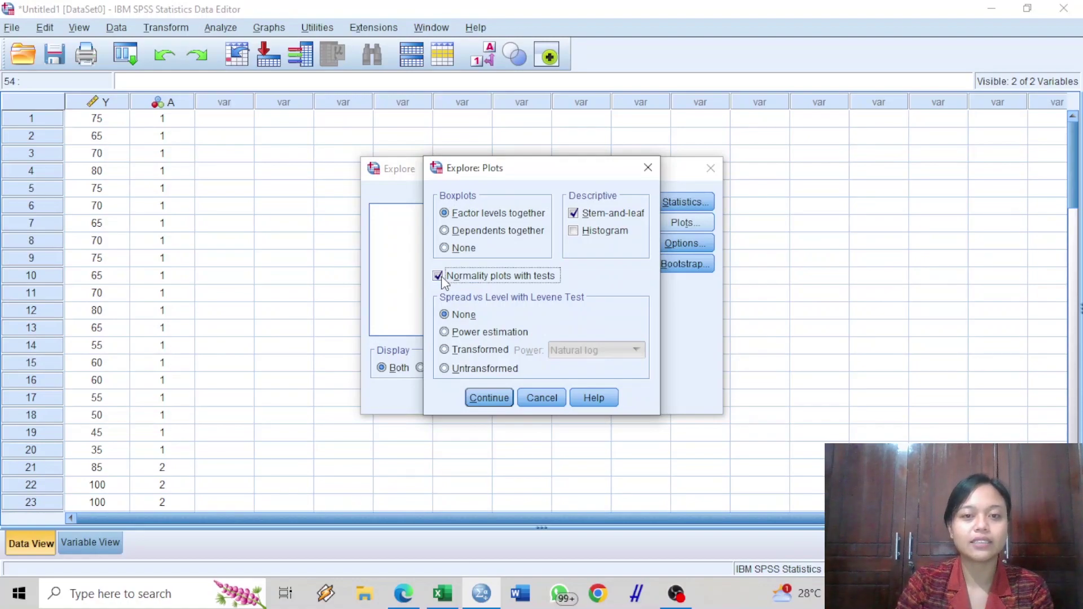
click(607, 233)
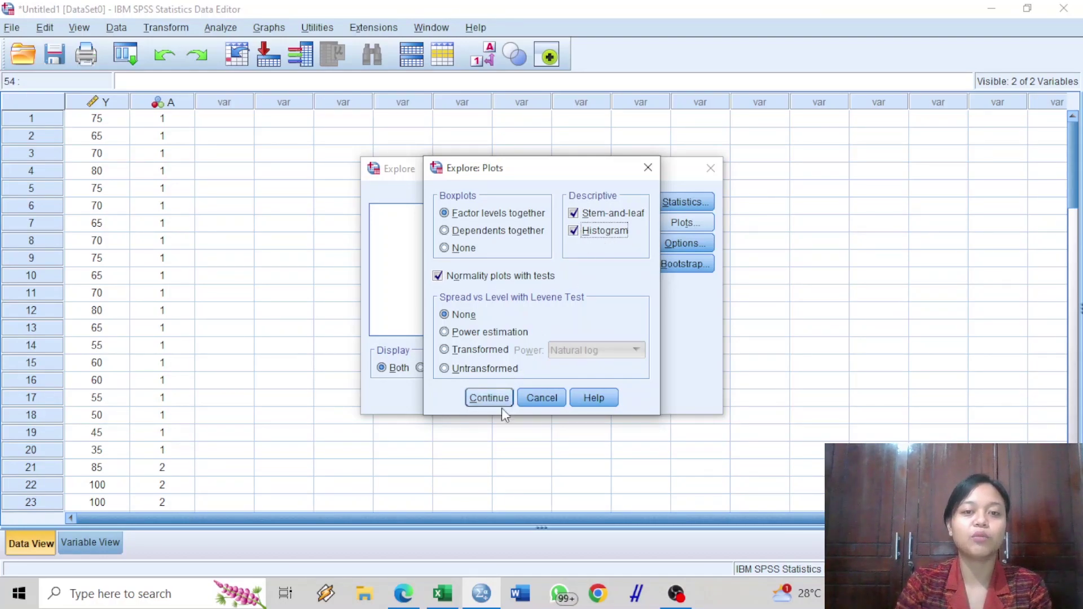
click(489, 399)
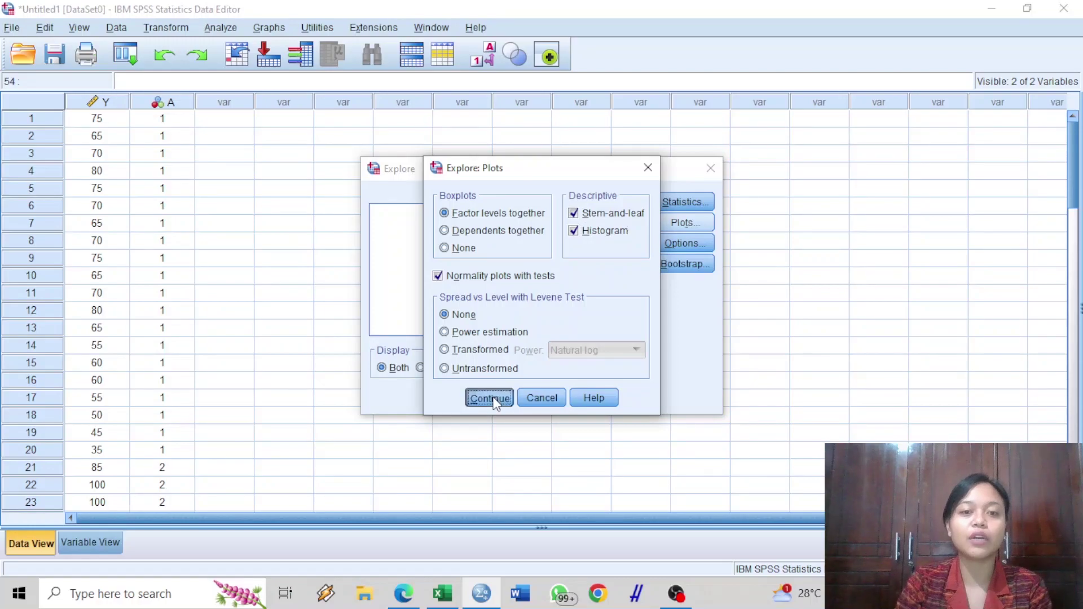
click(454, 398)
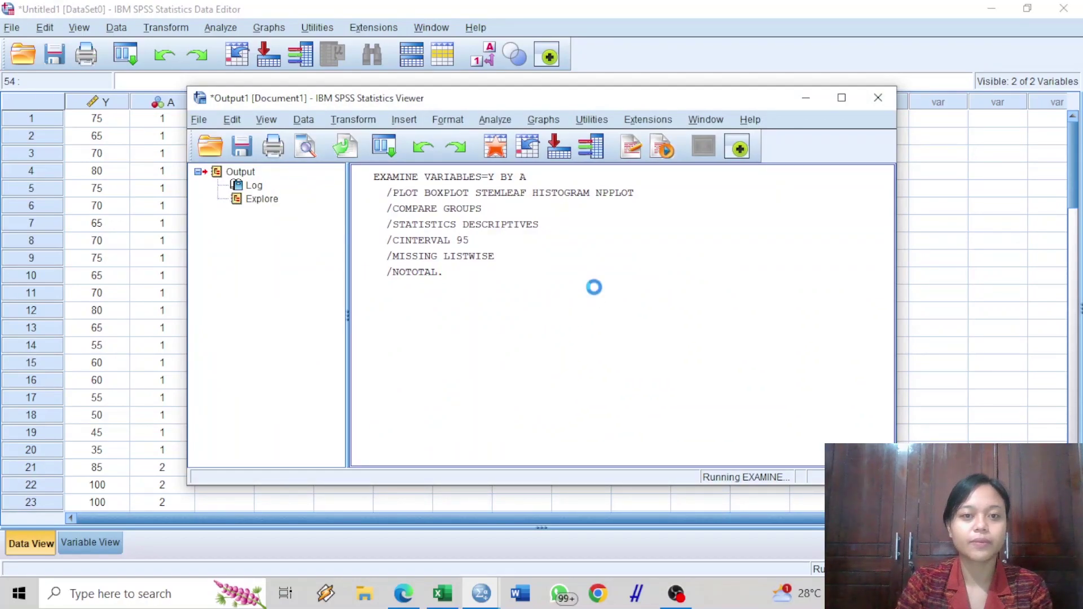
Examine the Tests of Normality table in the output, enlarging the viewer window to show all its columns.
scroll(599, 293, down, 2)
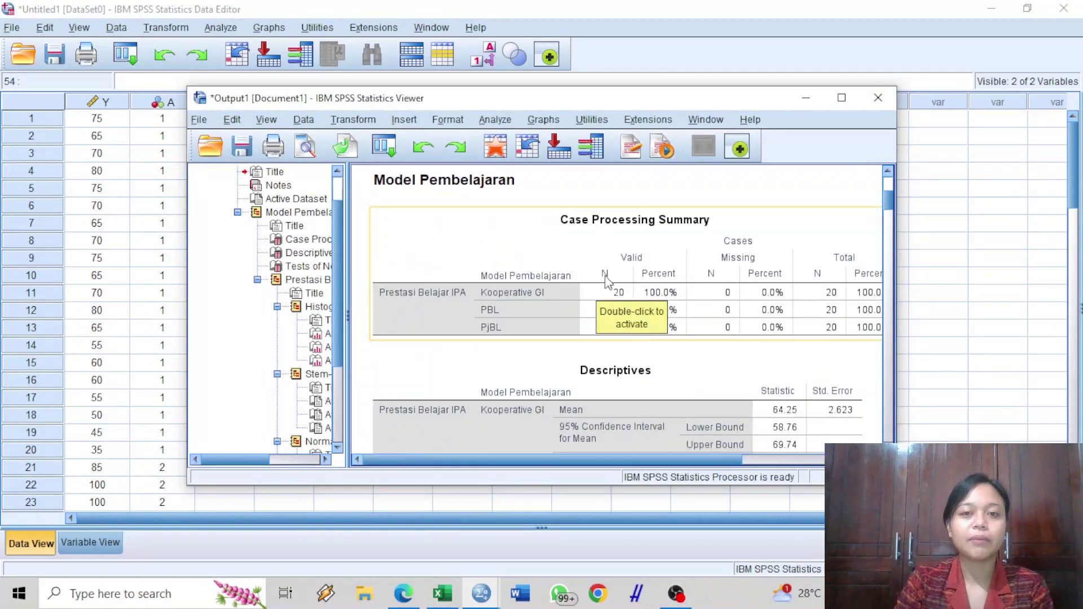
scroll(725, 347, down, 4)
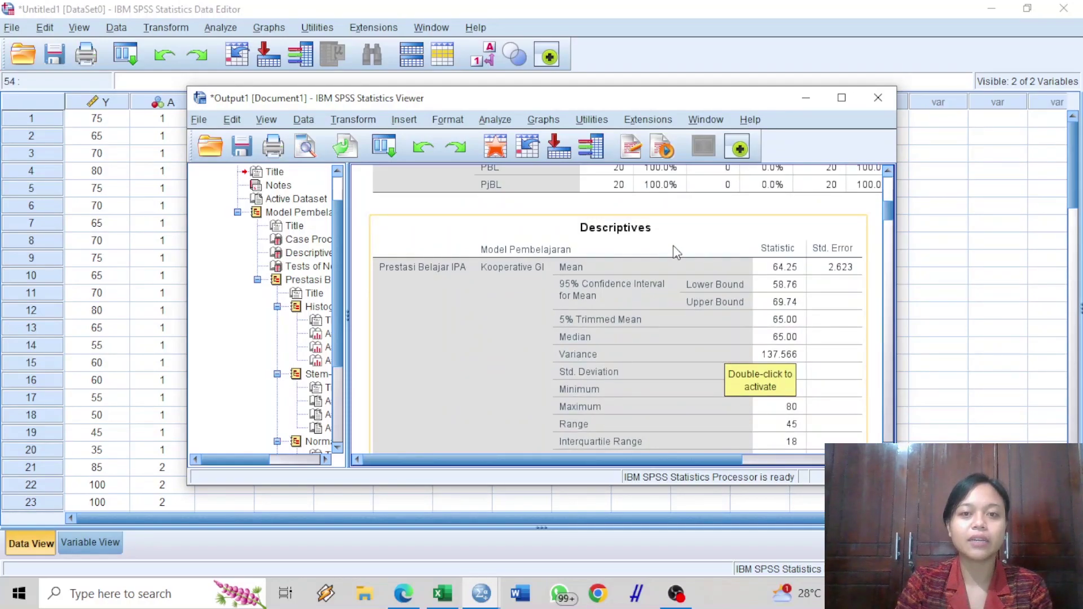
scroll(679, 278, down, 15)
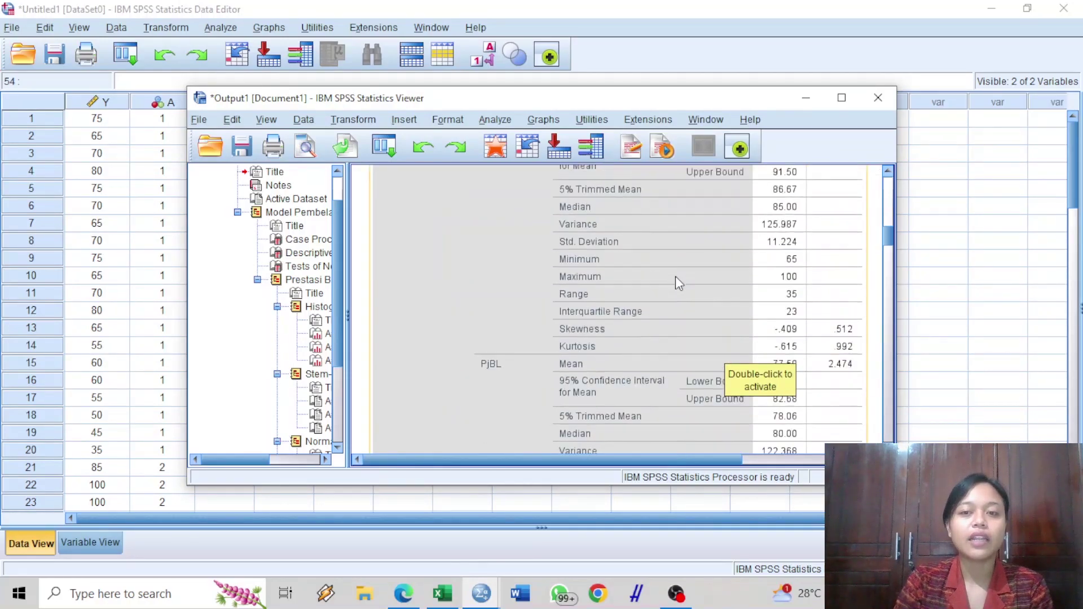
scroll(677, 279, down, 4)
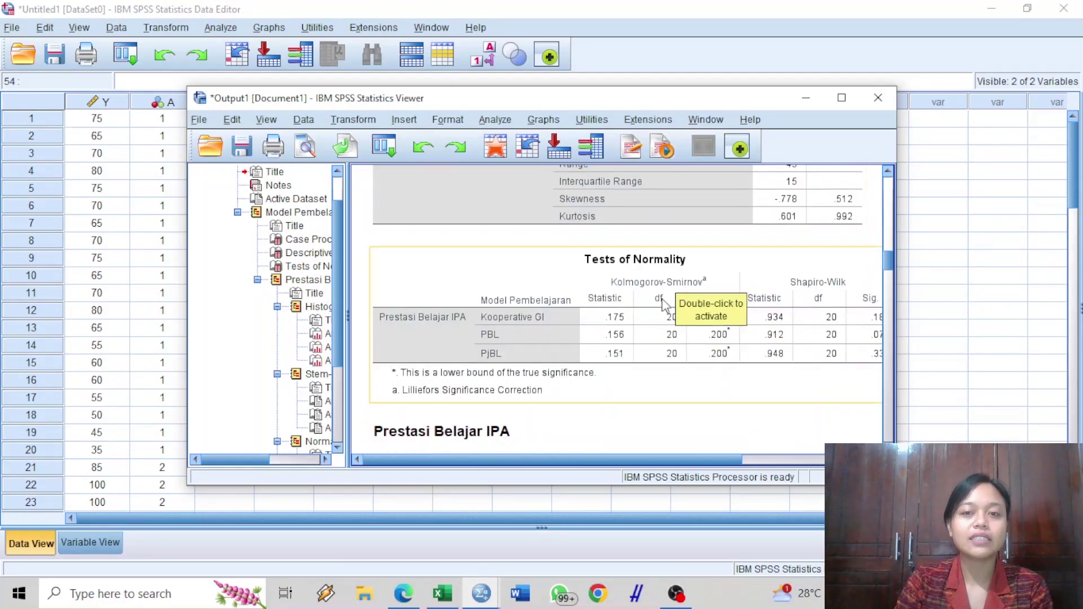
click(639, 353)
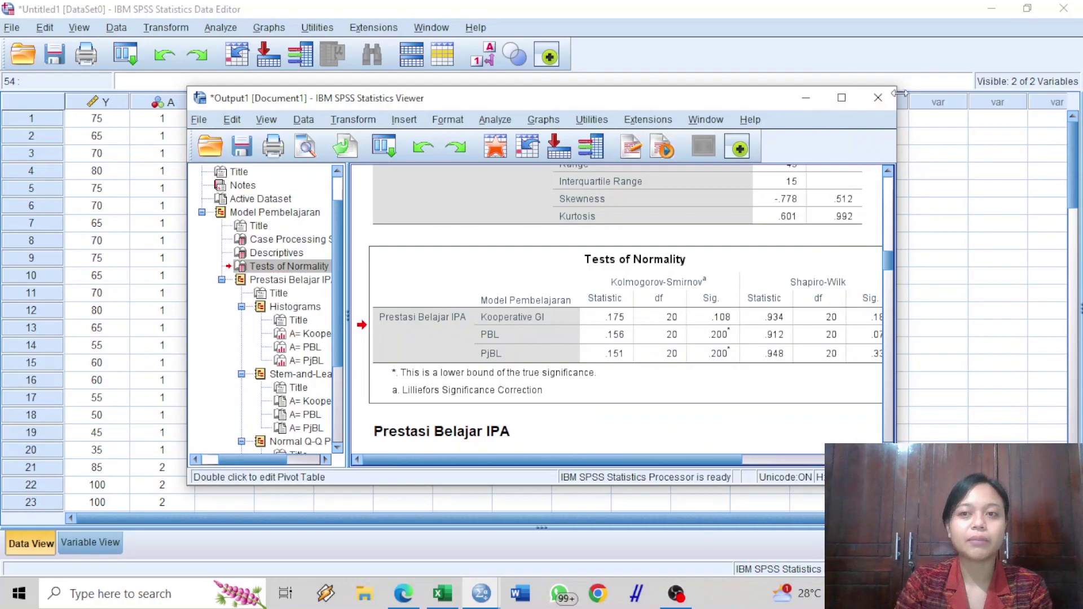
drag(901, 85, 1005, 48)
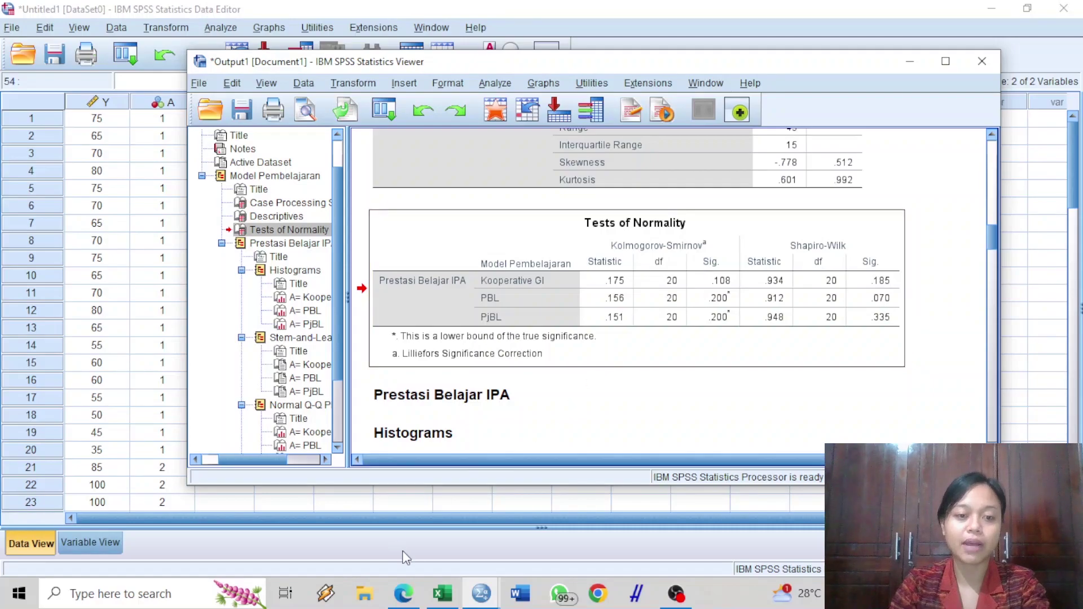
Switch to Excel and review the normality conclusion in P11 and the decision criteria for the homogeneity test (Uji Homogenitas).
click(445, 598)
scroll(762, 344, down, 1)
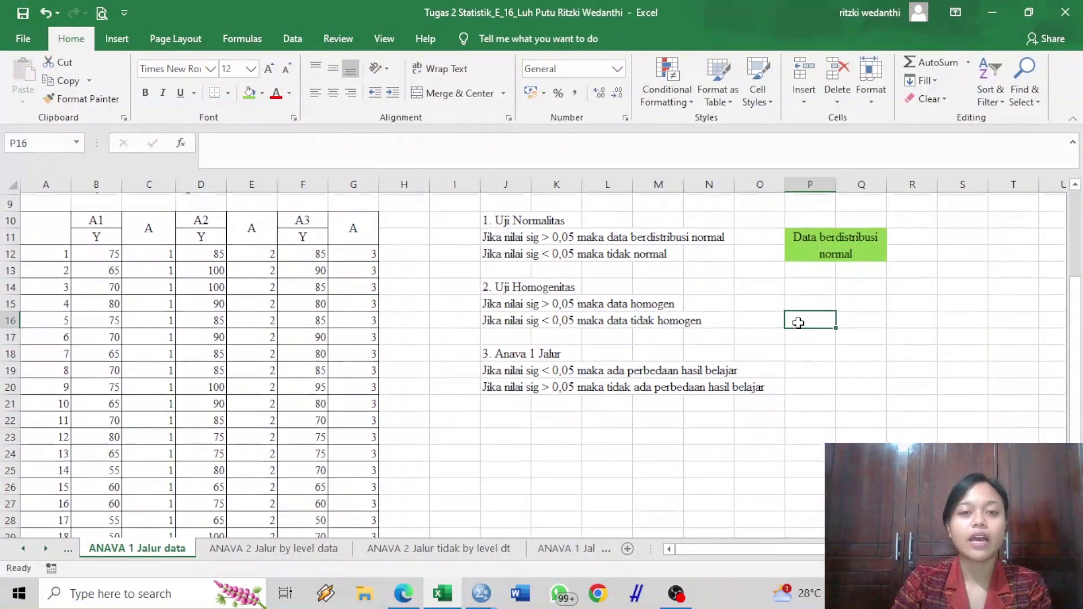
click(821, 226)
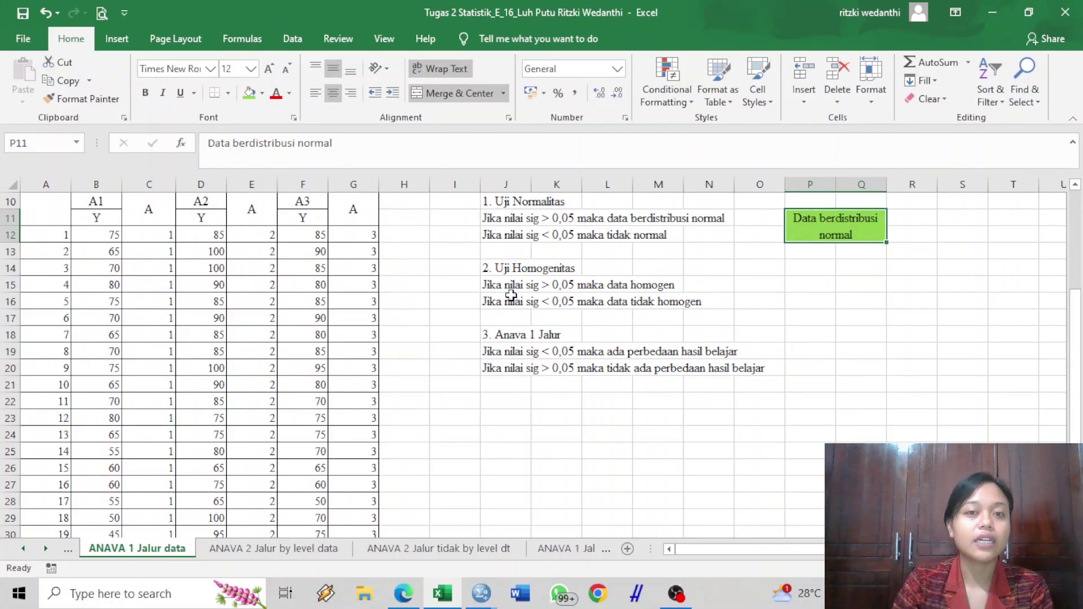
scroll(511, 296, down, 1)
scroll(511, 297, up, 2)
click(556, 368)
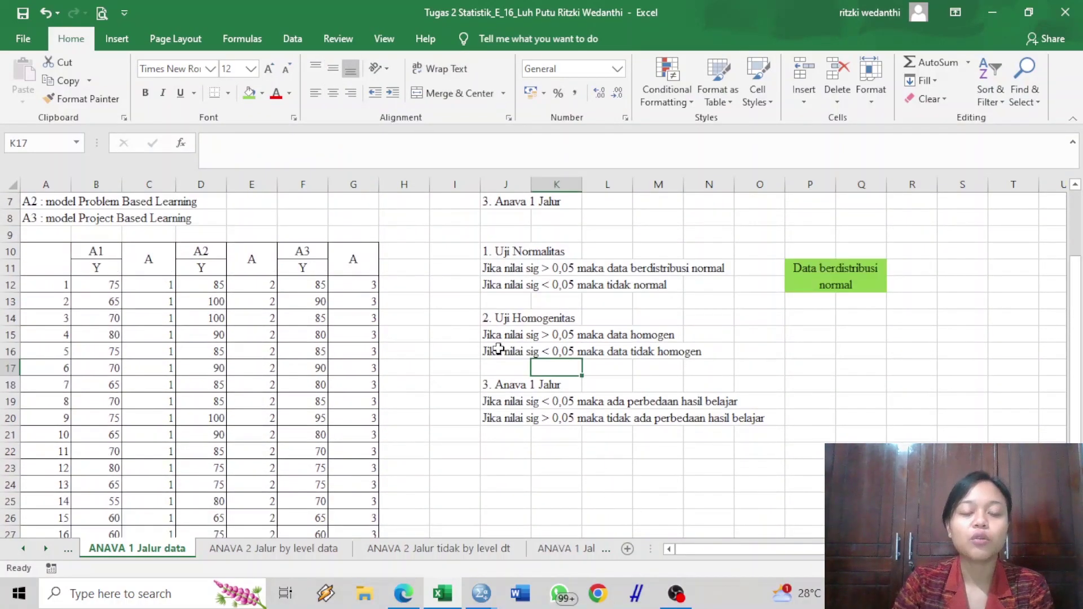
click(477, 334)
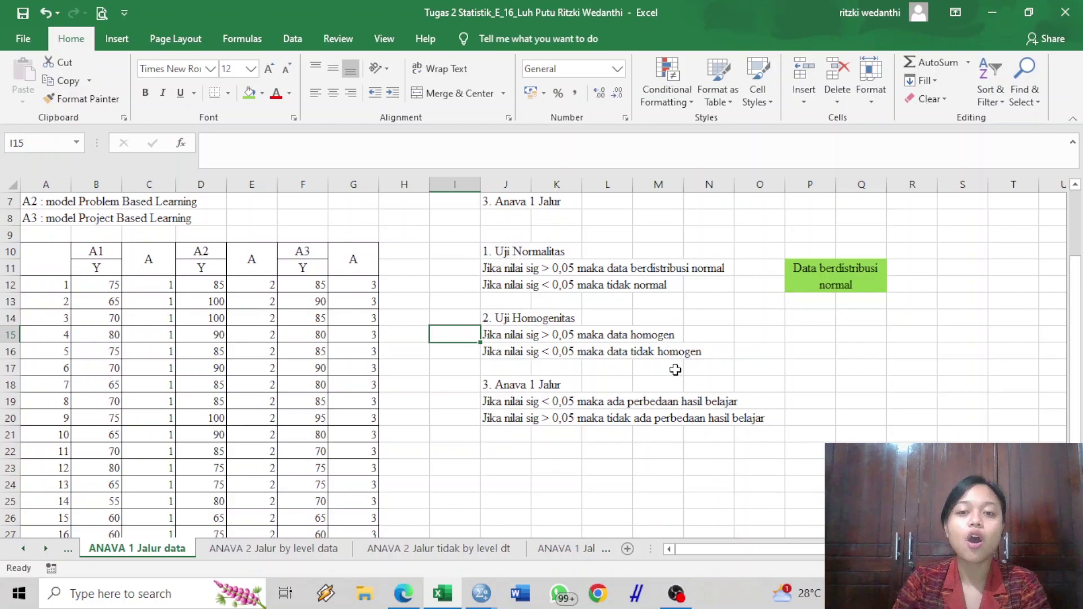
Switch to the SPSS data and set up a Univariate analysis with Prestasi Belajar IPA as dependent variable and Model Pembelajaran as fixed factor.
click(497, 586)
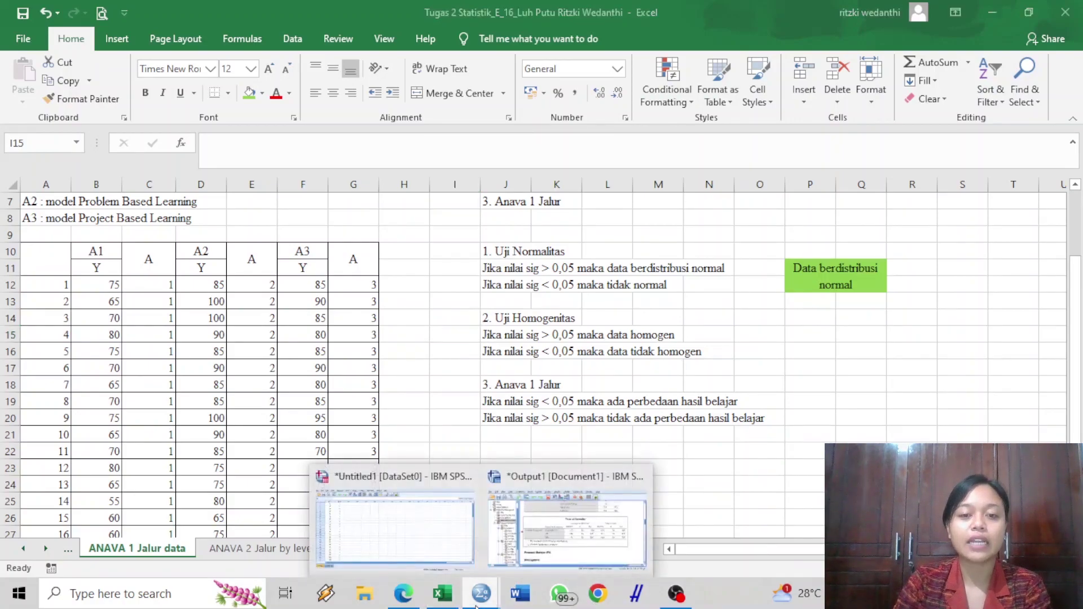
click(405, 541)
click(221, 28)
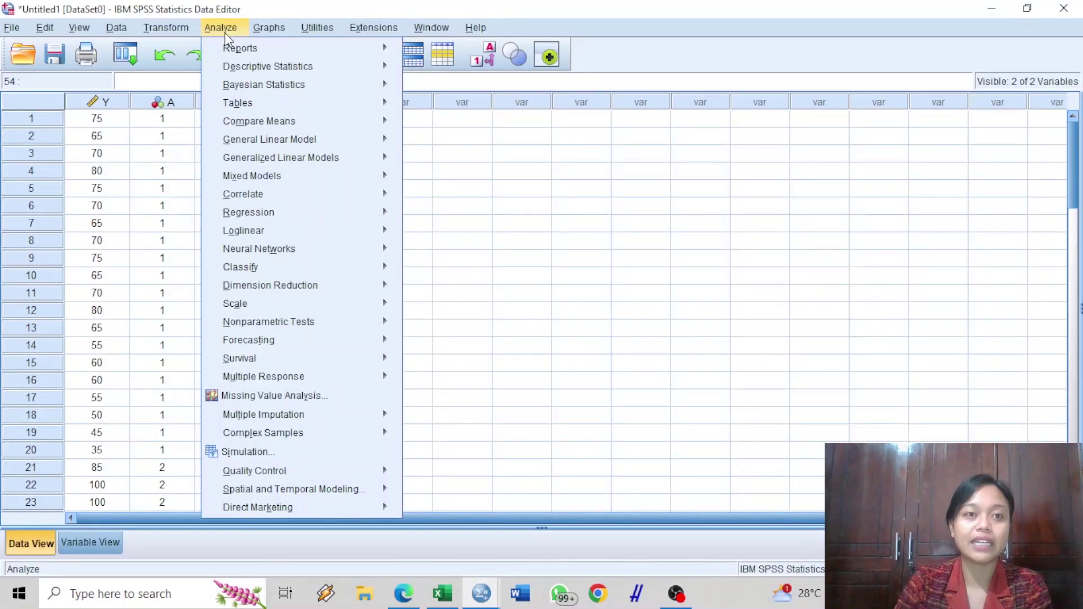
mouse_move(339, 140)
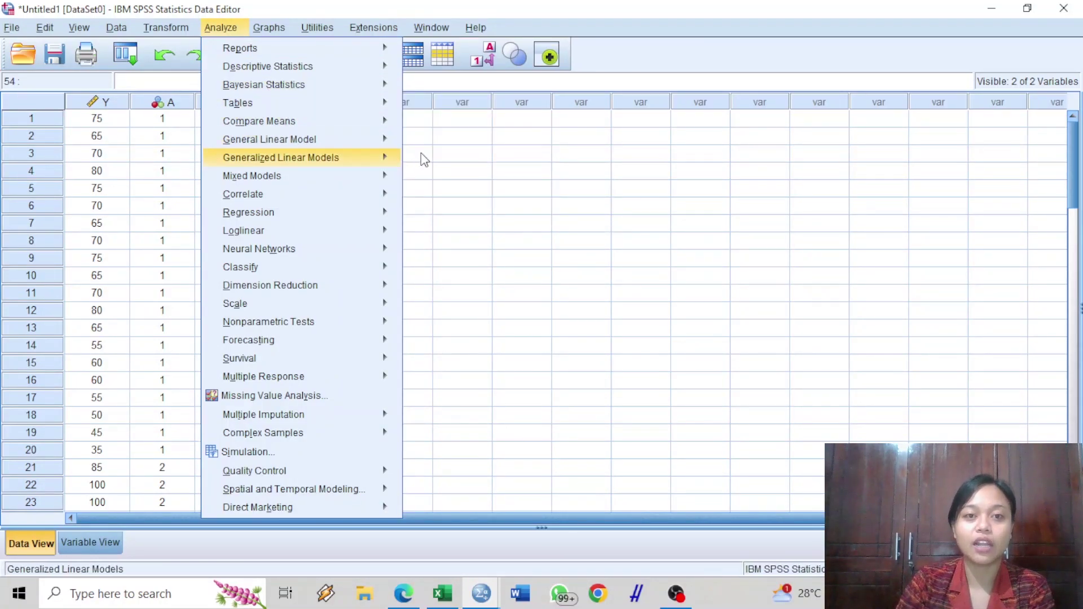
click(426, 144)
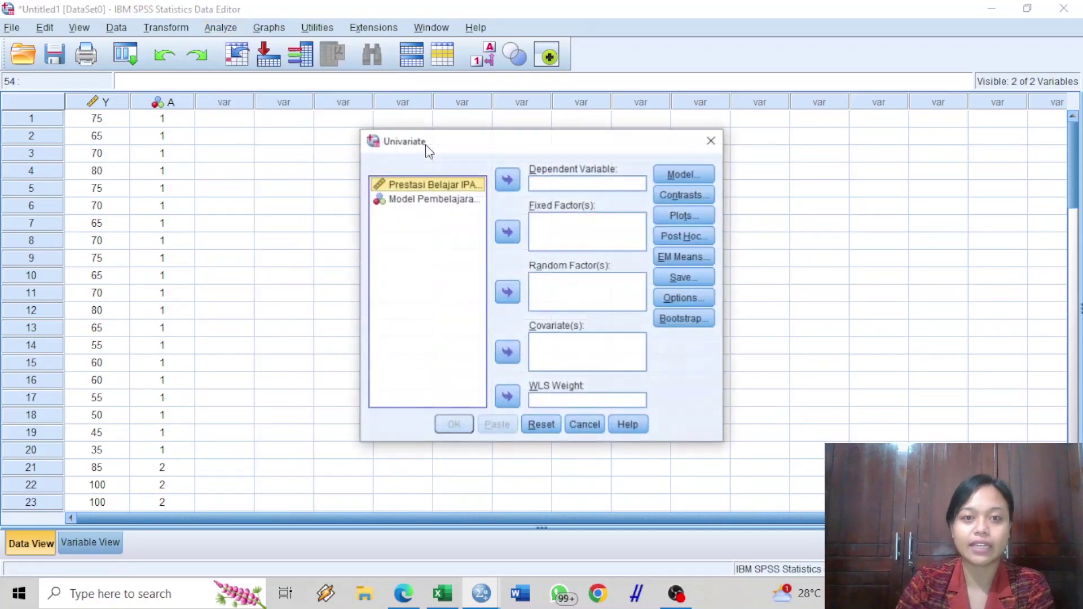
click(507, 180)
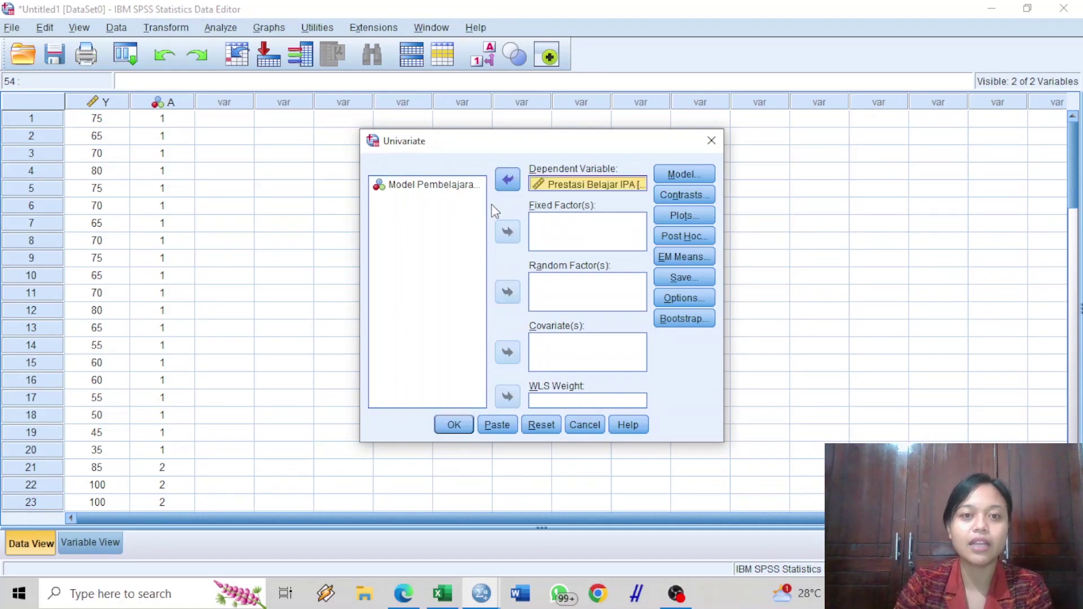
click(459, 186)
click(507, 231)
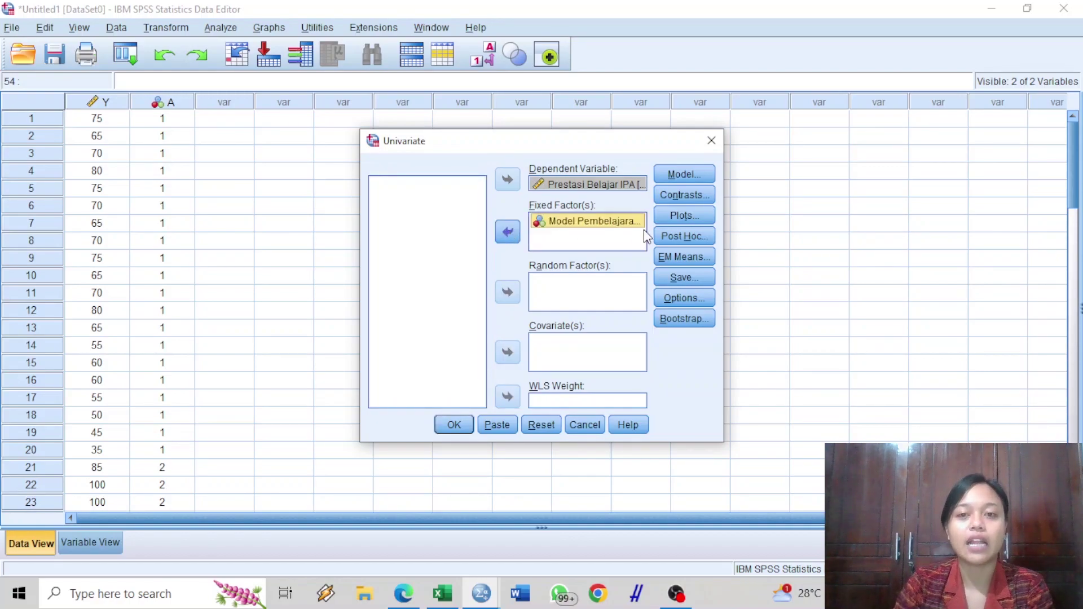
Include descriptive statistics and homogeneity tests in the Univariate analysis, and run it.
click(682, 298)
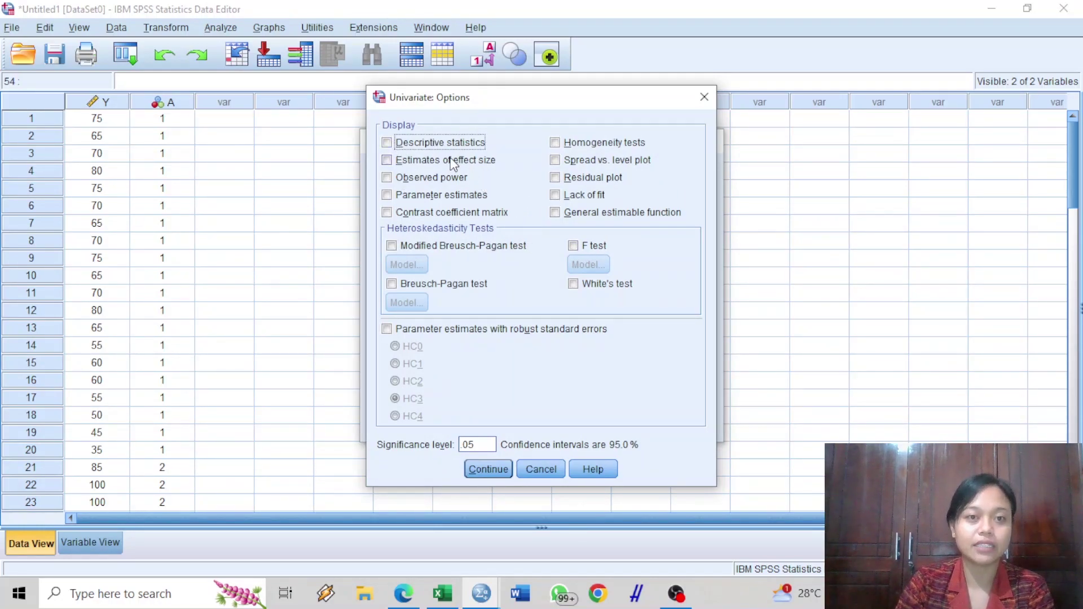
click(438, 144)
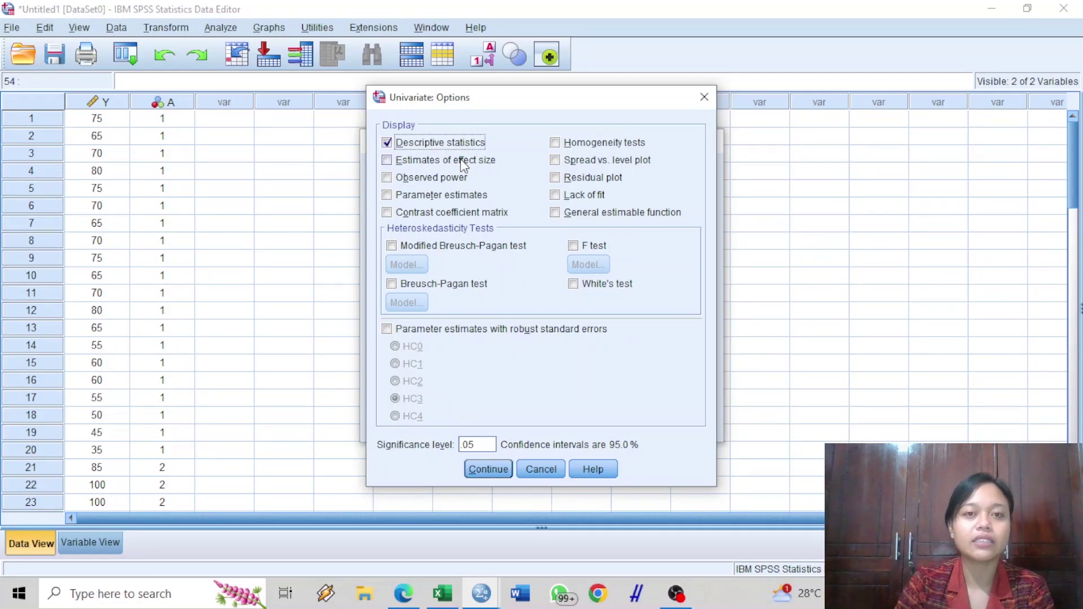
click(559, 144)
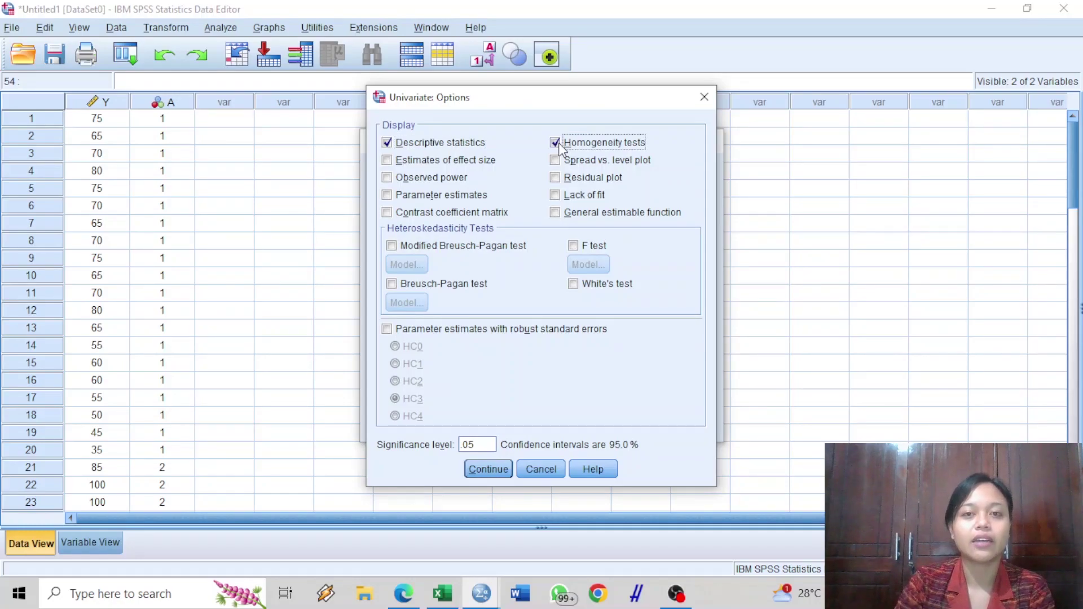
click(488, 469)
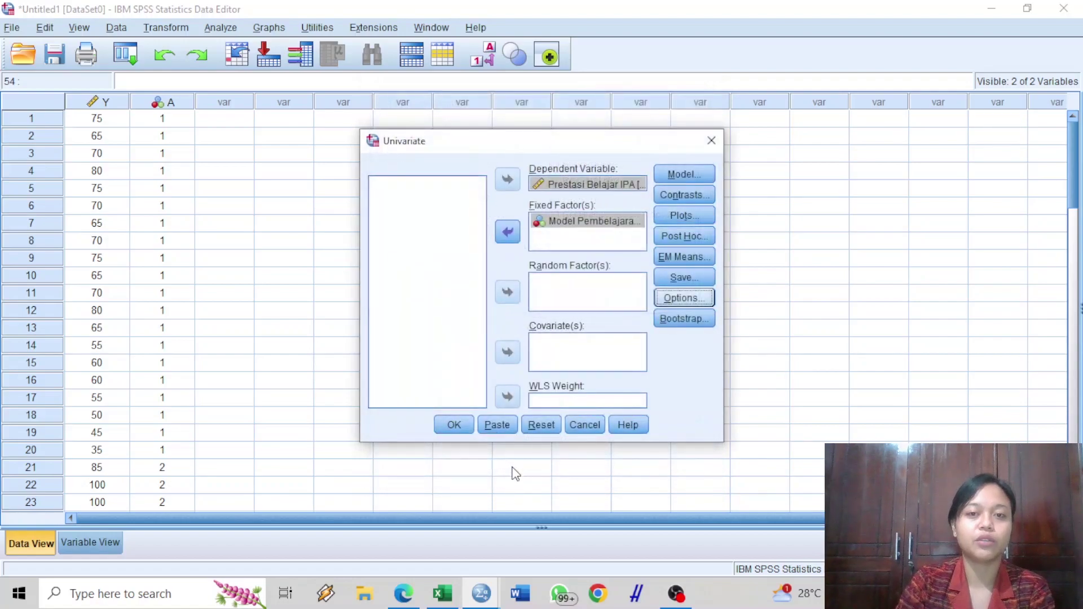
click(453, 426)
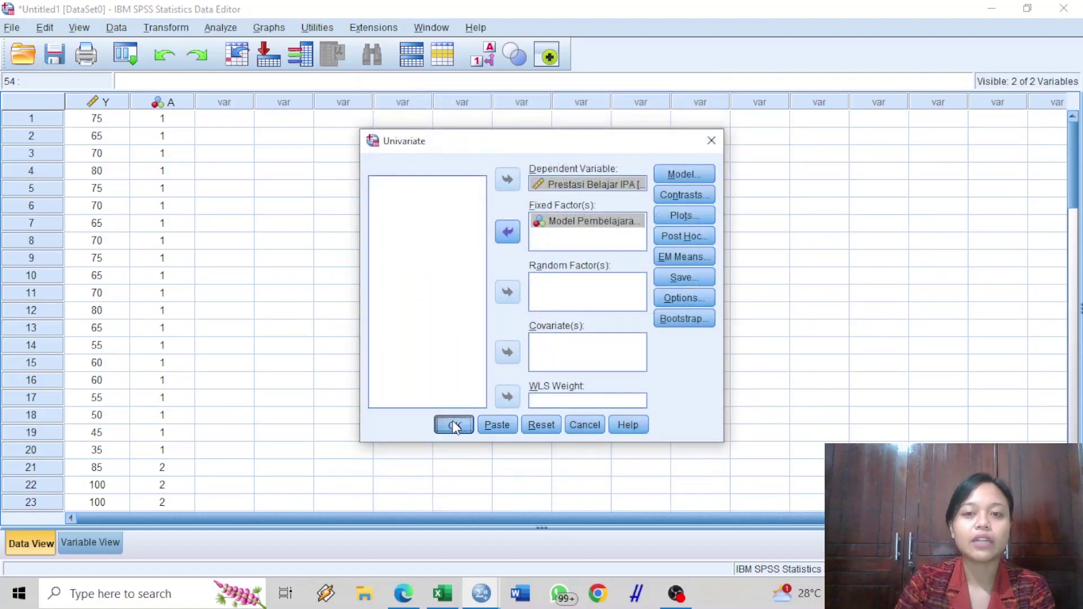
Review the univariate output from the Between-Subjects Factors table to Levene's Test of Equality of Error Variances.
click(587, 243)
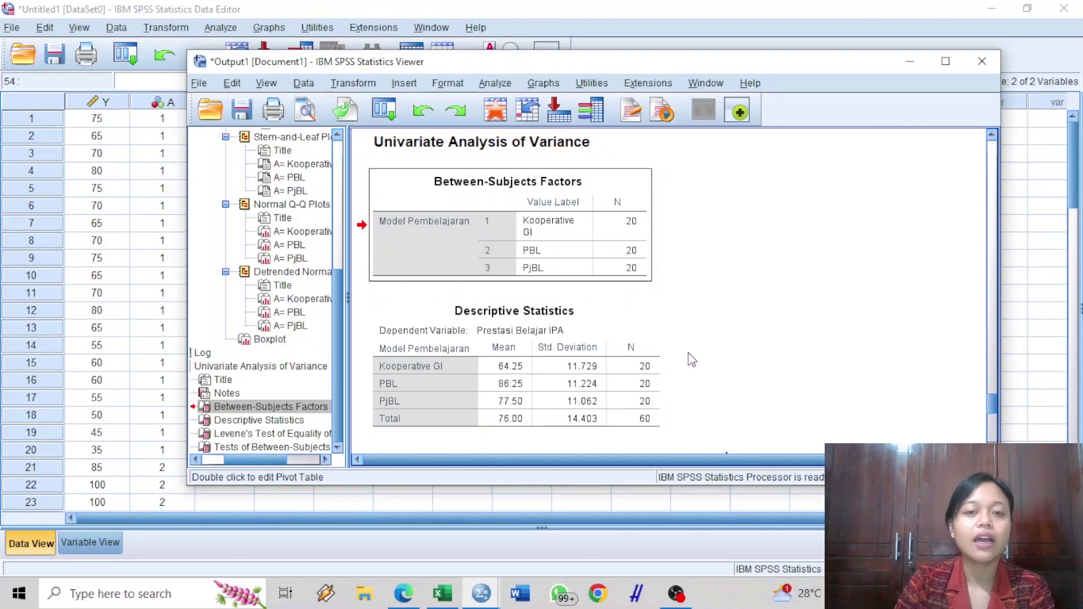
scroll(692, 360, down, 3)
scroll(692, 360, down, 5)
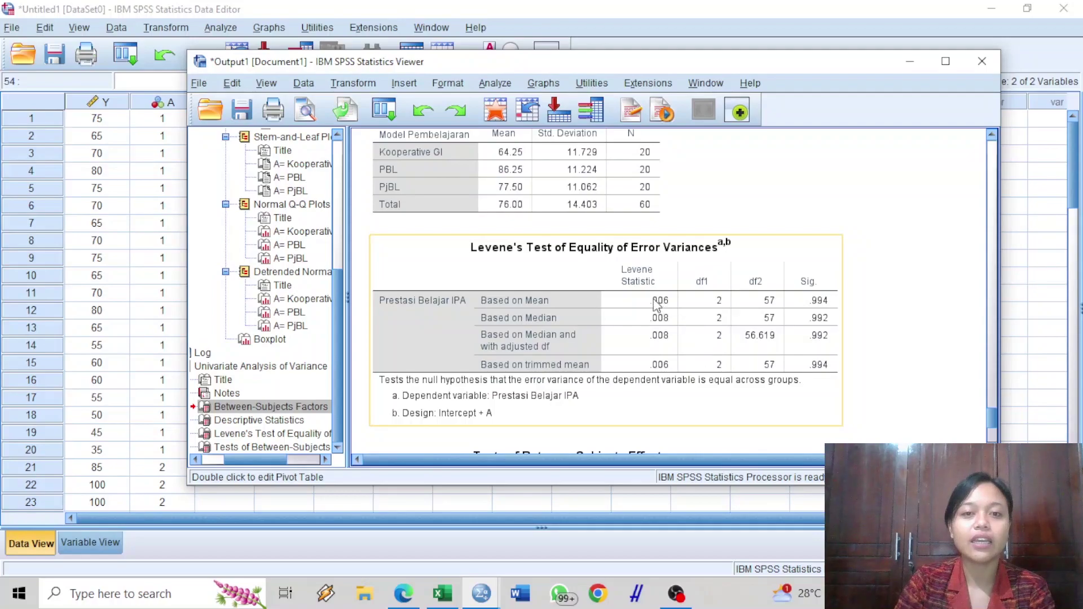
Examine Levene's Test of Equality of Error Variances, and switch to Excel to review the homogeneity conclusion in P15.
click(615, 305)
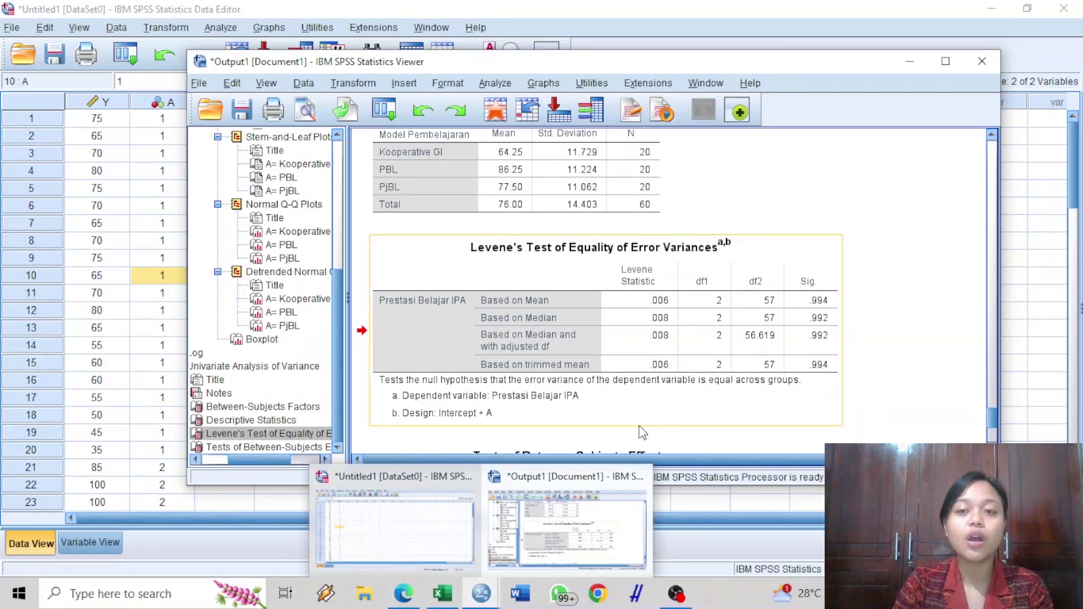
click(442, 594)
click(802, 341)
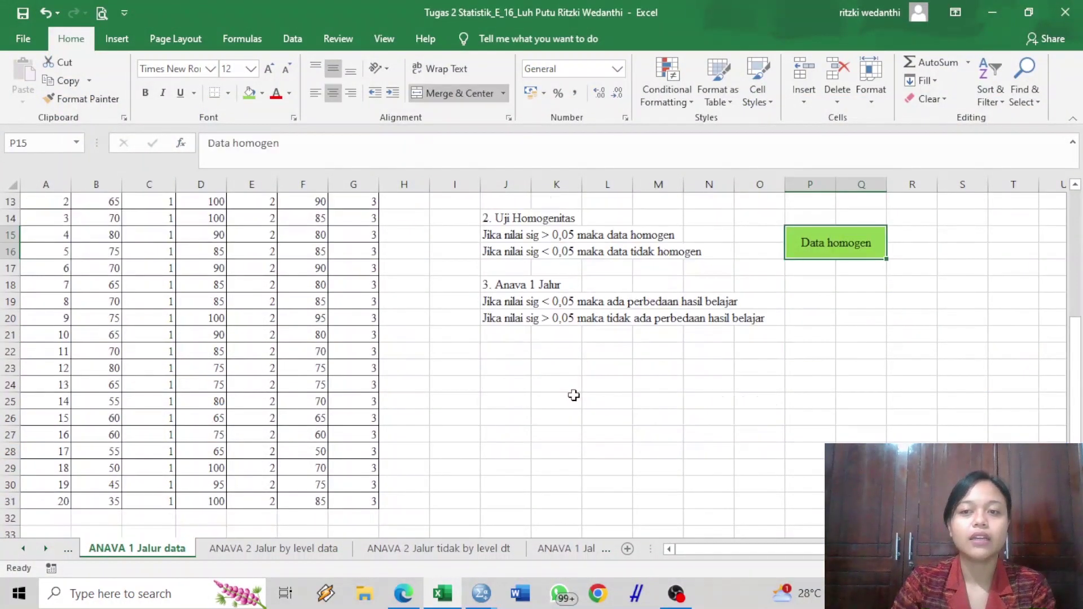
Review the decision criteria for the one-way ANOVA (Anava 1 Jalur) in rows 19 and 20.
scroll(586, 445, up, 2)
click(587, 446)
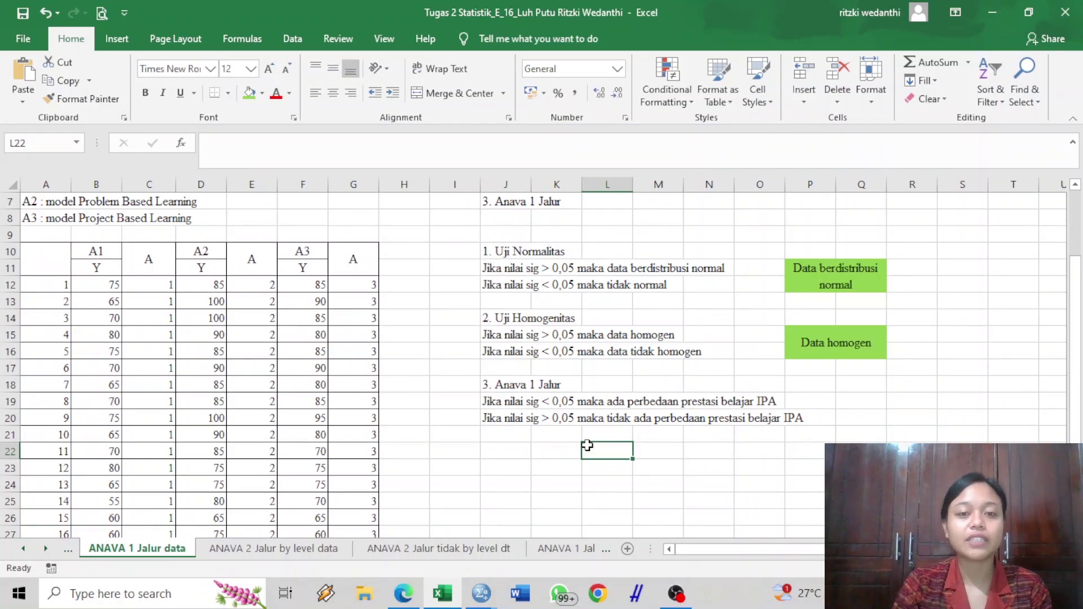
scroll(588, 446, down, 1)
click(464, 354)
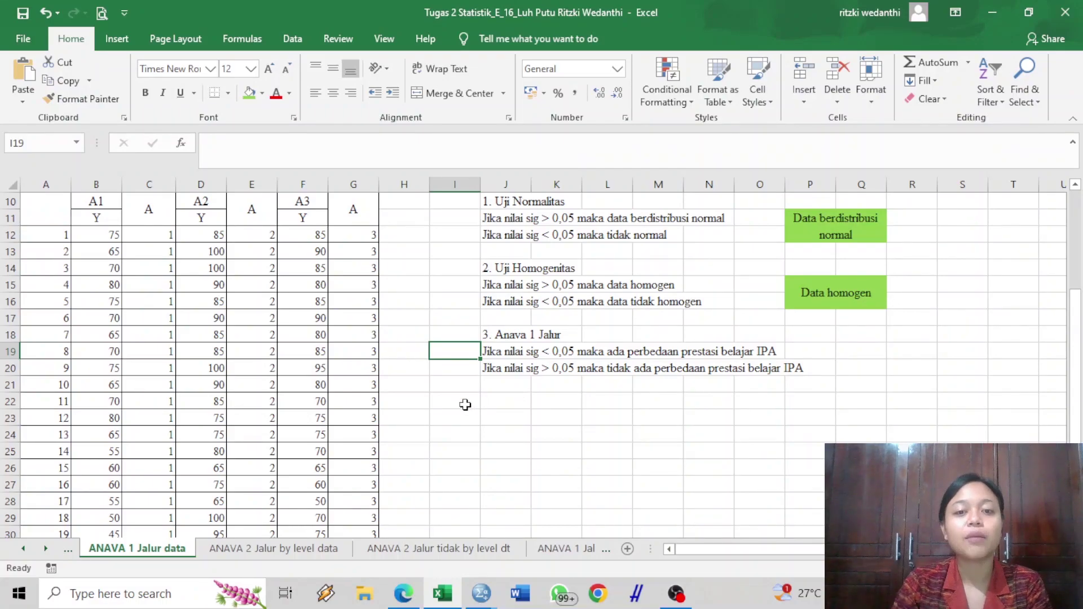
click(465, 367)
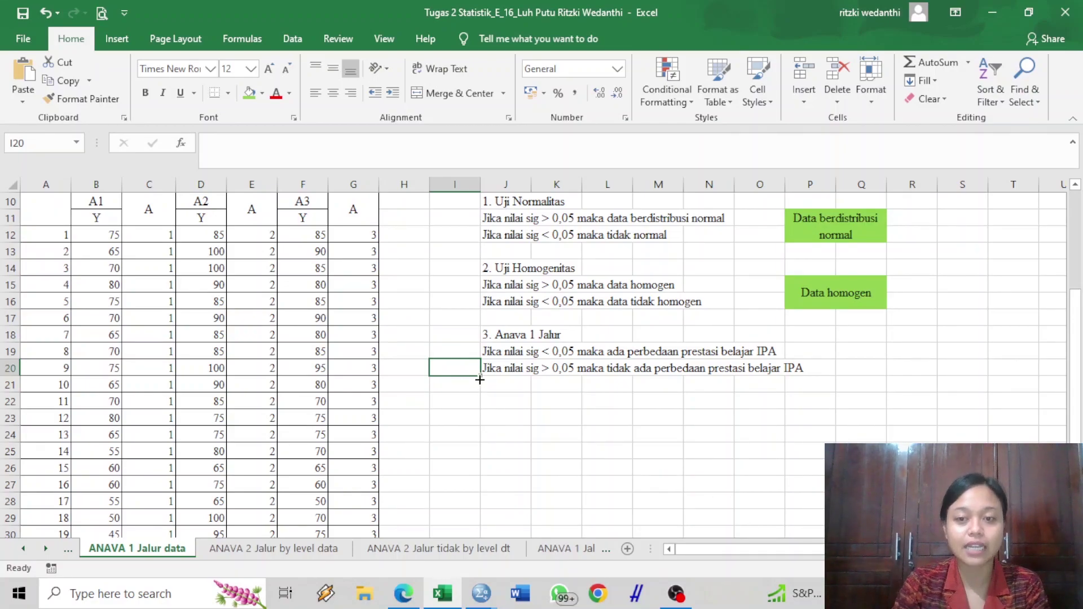
scroll(480, 380, up, 3)
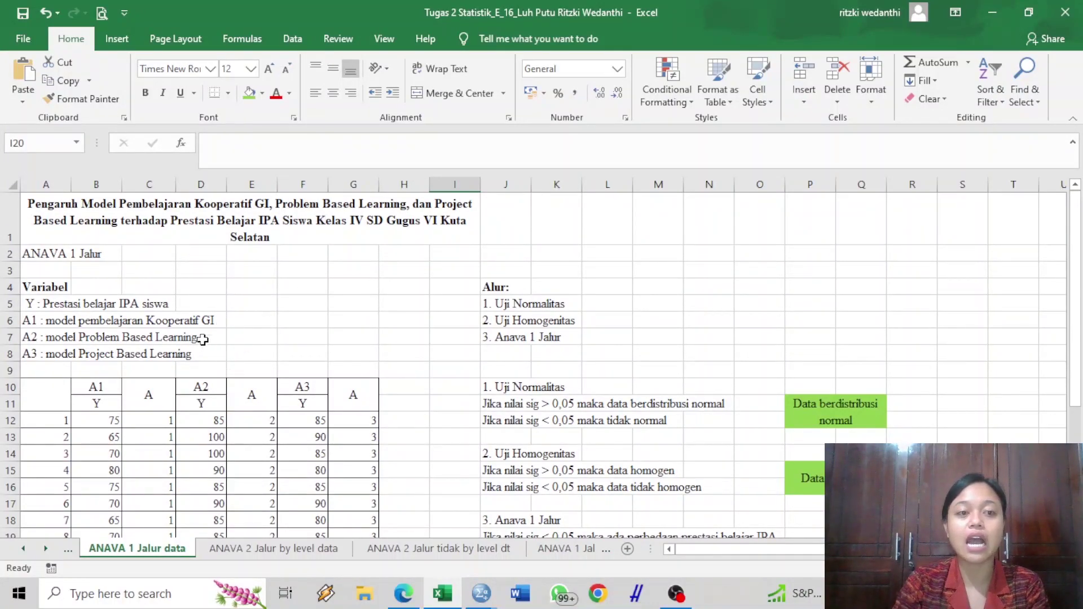
scroll(523, 348, down, 3)
Switch to the SPSS data and add a Tukey post hoc test for factor A to the Univariate analysis.
key(alt+Tab)
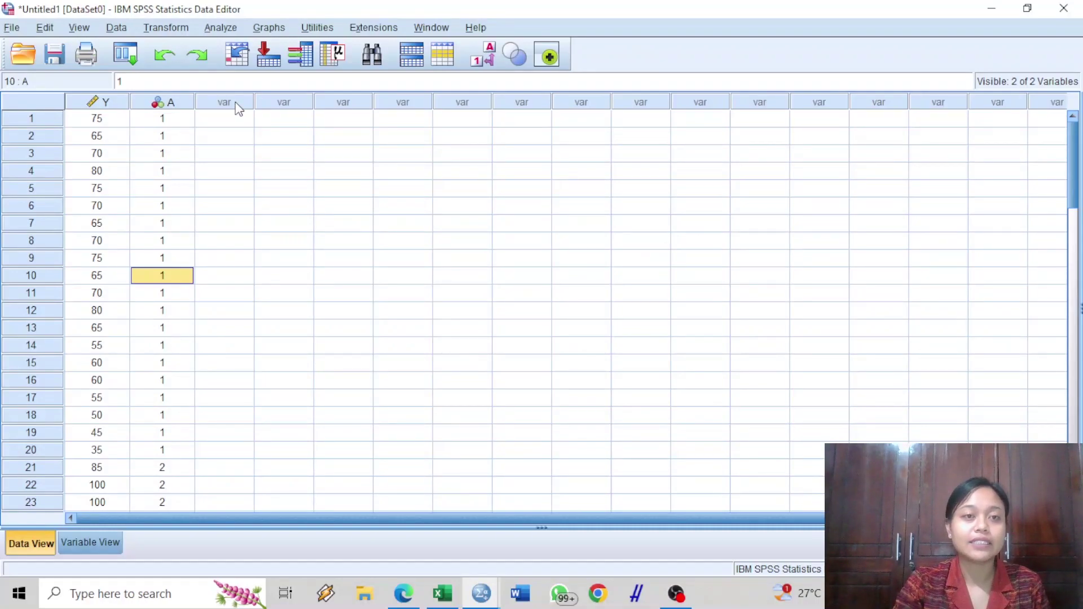
click(221, 30)
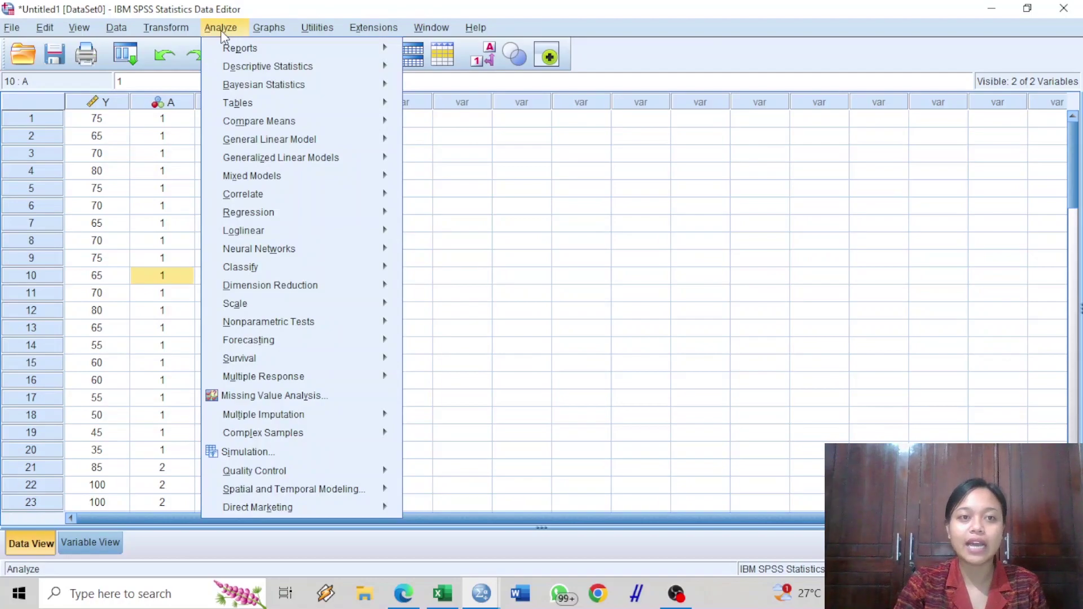
mouse_move(361, 141)
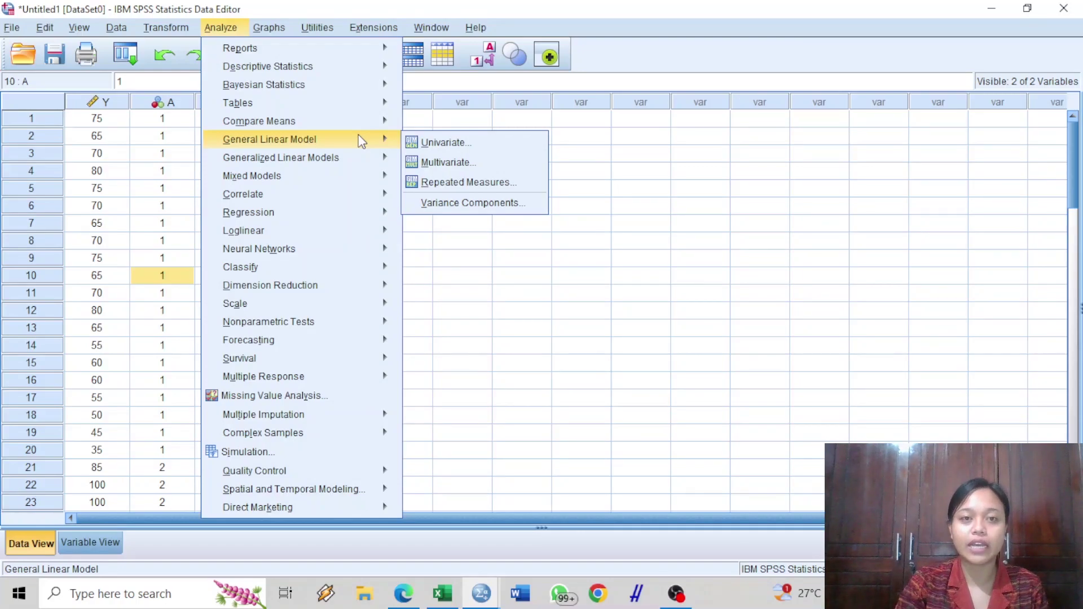
click(428, 147)
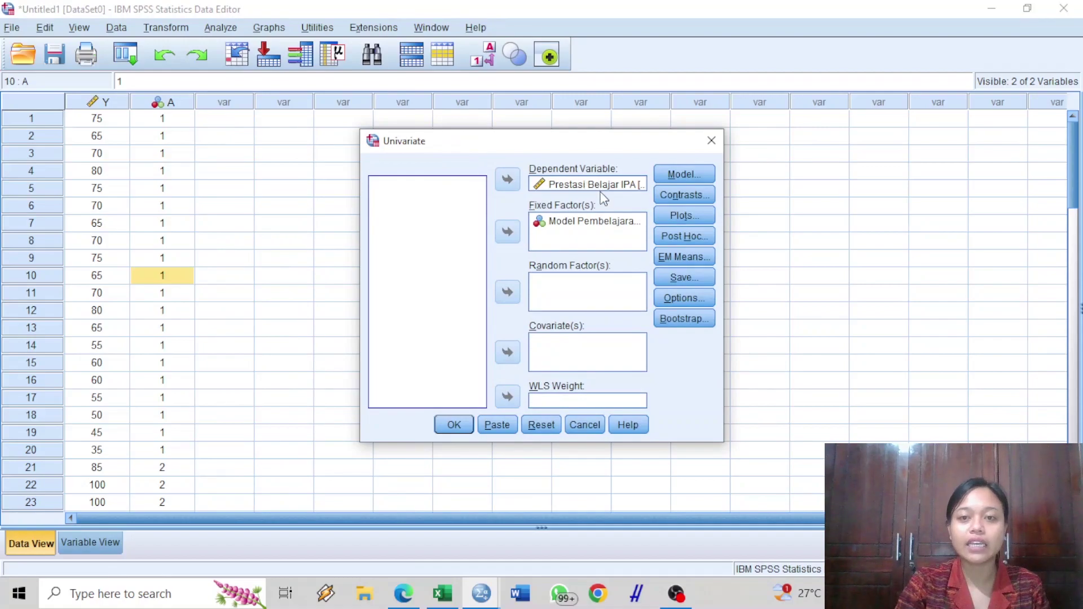
click(675, 236)
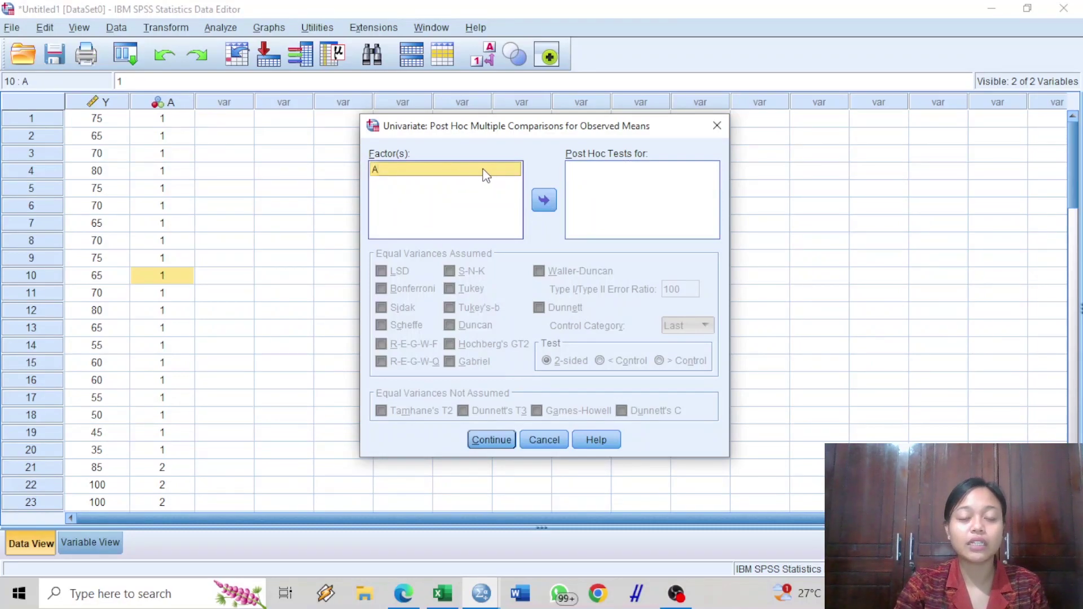
click(544, 201)
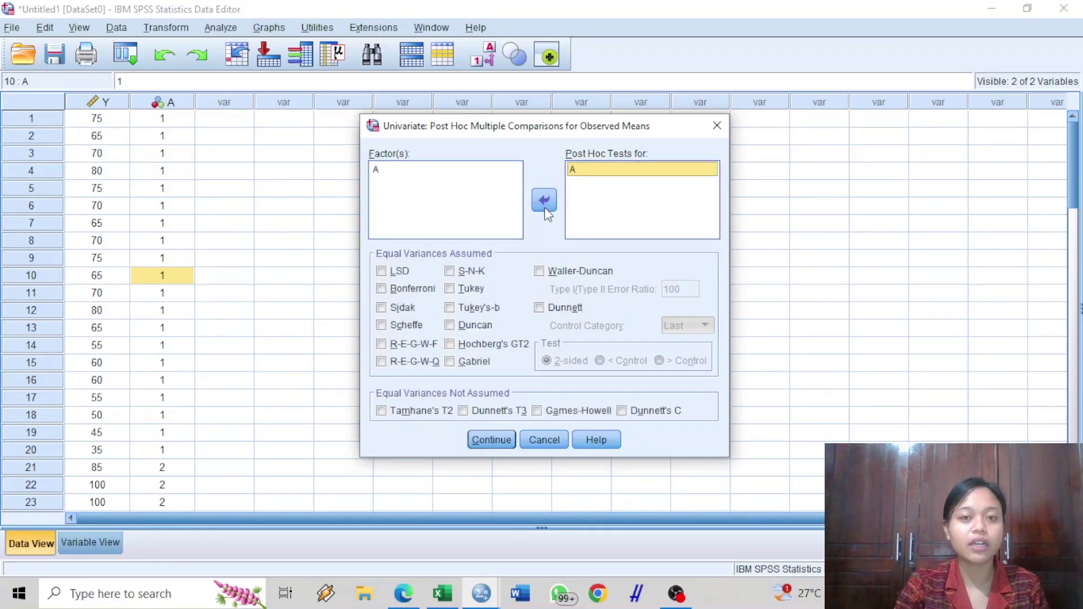
click(450, 289)
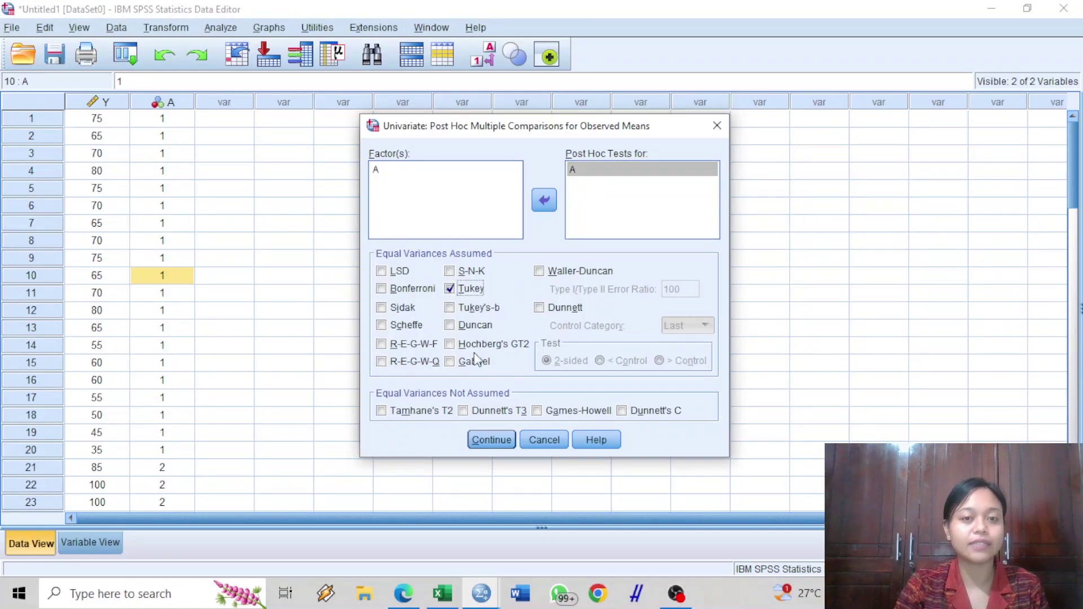
click(498, 439)
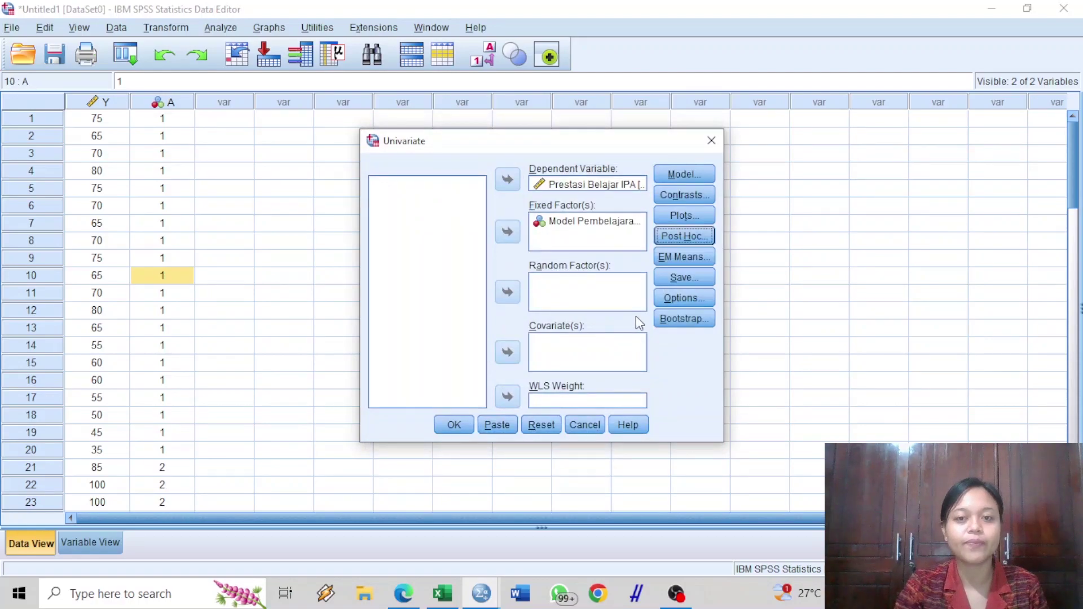
Check that descriptive statistics and homogeneity tests are included in the Univariate options, and run the analysis.
click(668, 296)
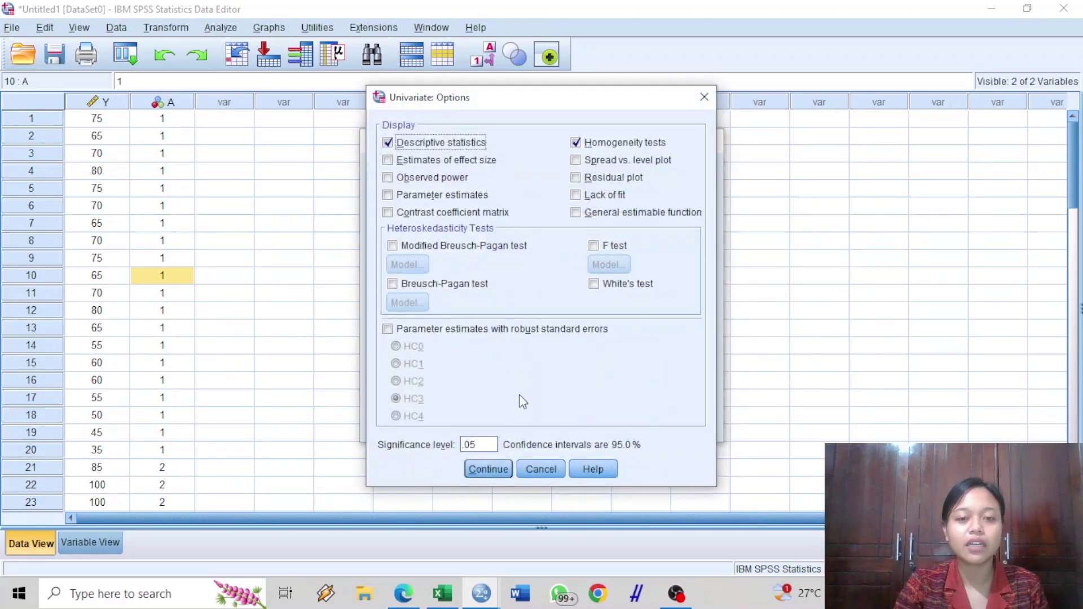
click(489, 470)
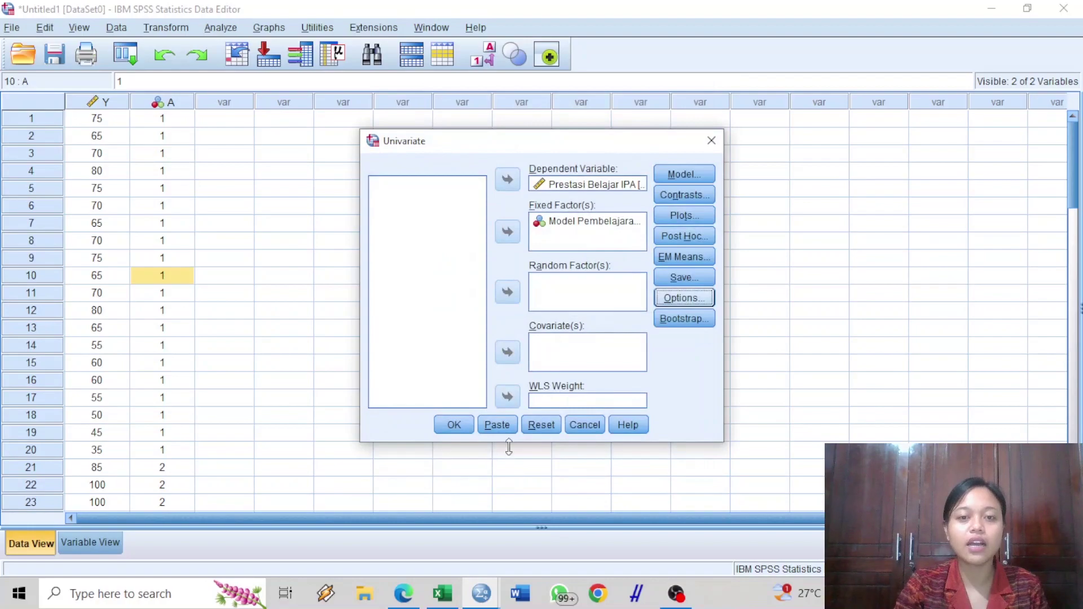
click(443, 432)
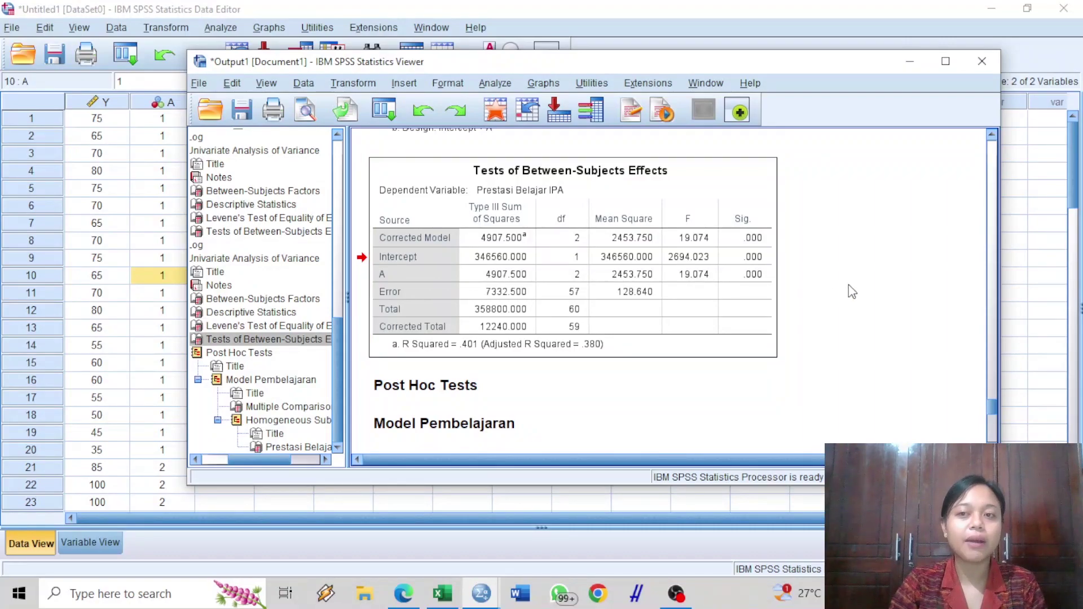
Examine the Tests of Between-Subjects Effects table and compare its significance with the Anava 1 Jalur criteria in Excel.
scroll(855, 288, up, 5)
scroll(855, 288, down, 5)
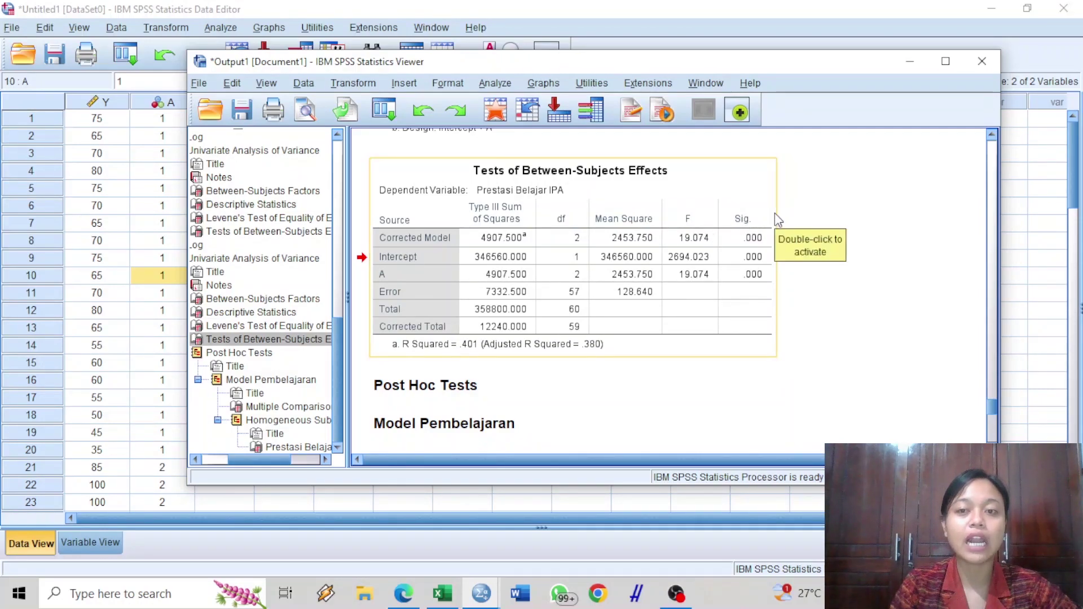
mouse_move(437, 605)
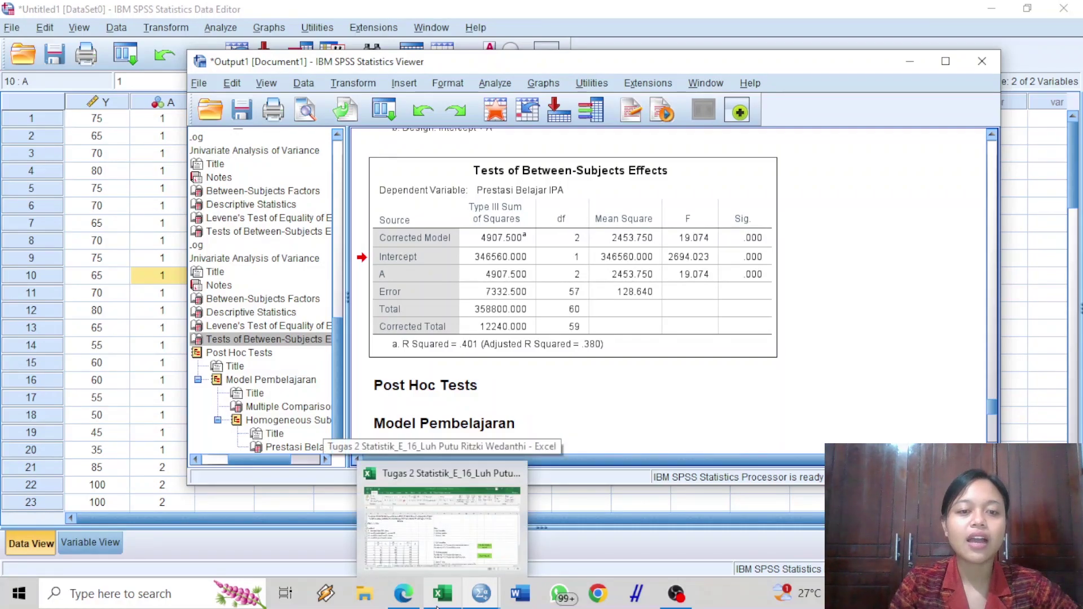
click(437, 606)
scroll(512, 424, down, 2)
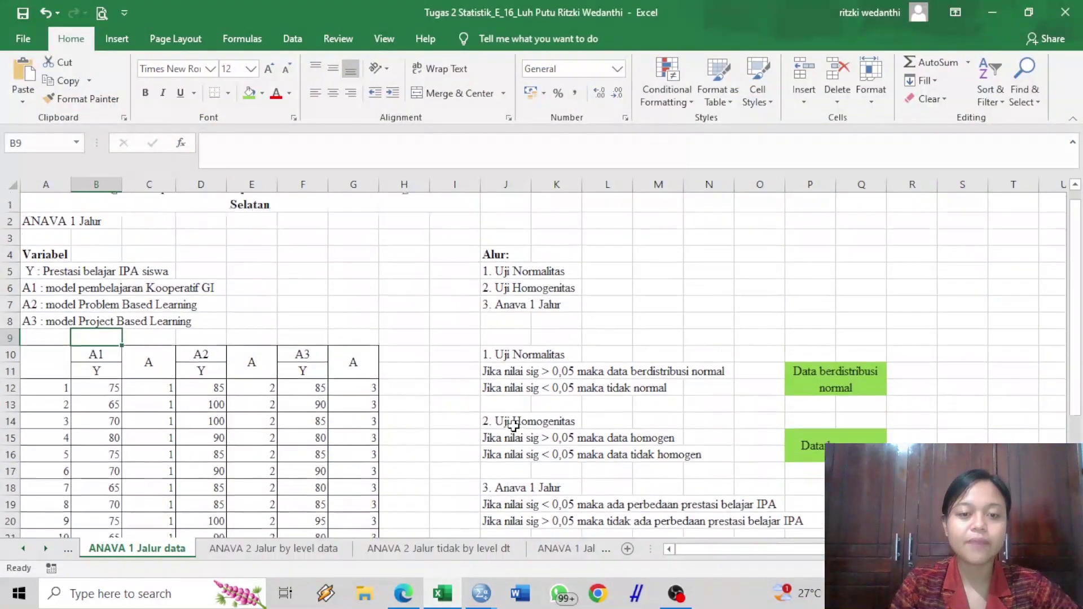
click(464, 399)
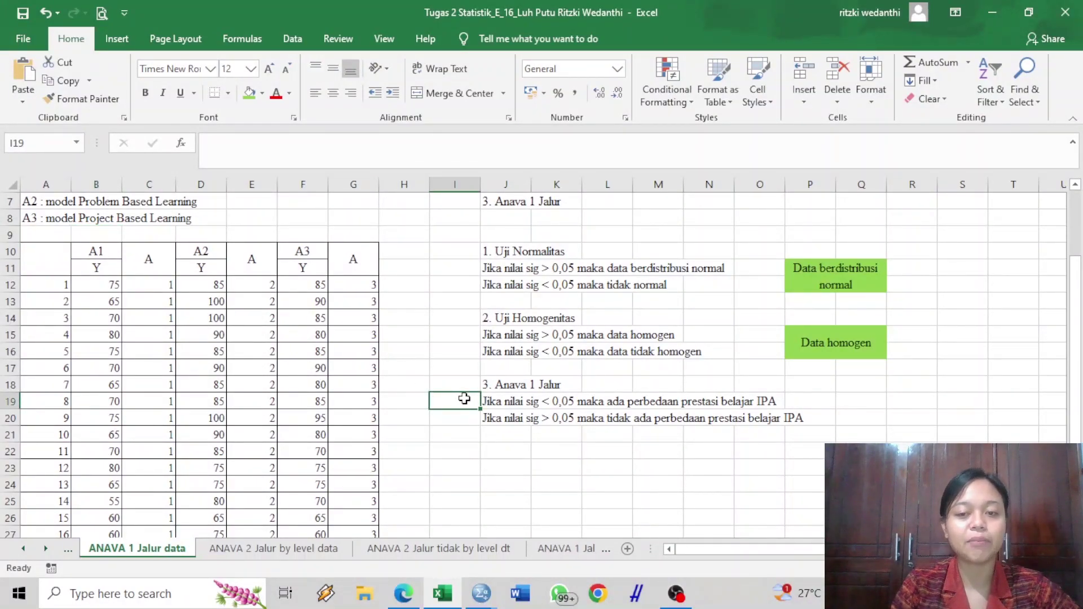
Return to the SPSS output and examine the Tukey HSD Multiple Comparisons table for Model Pembelajaran.
click(448, 602)
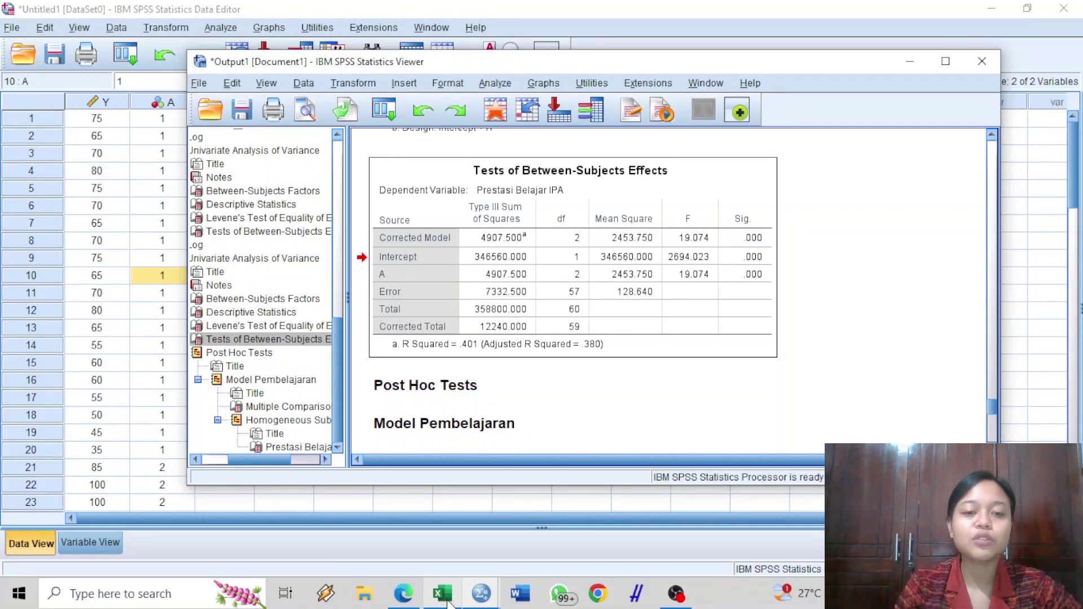
scroll(586, 330, down, 5)
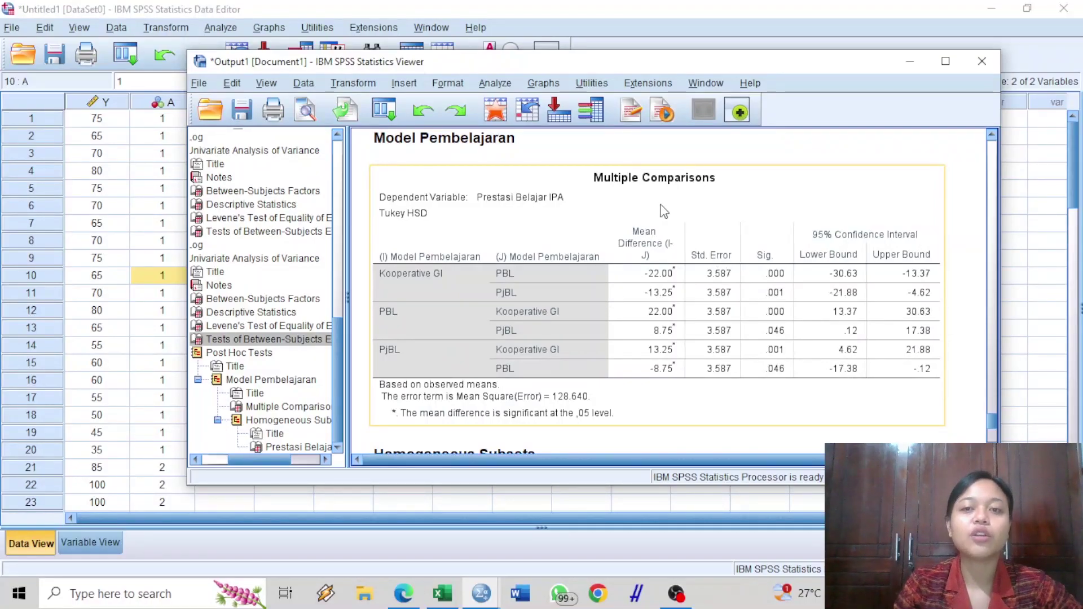
scroll(686, 227, down, 1)
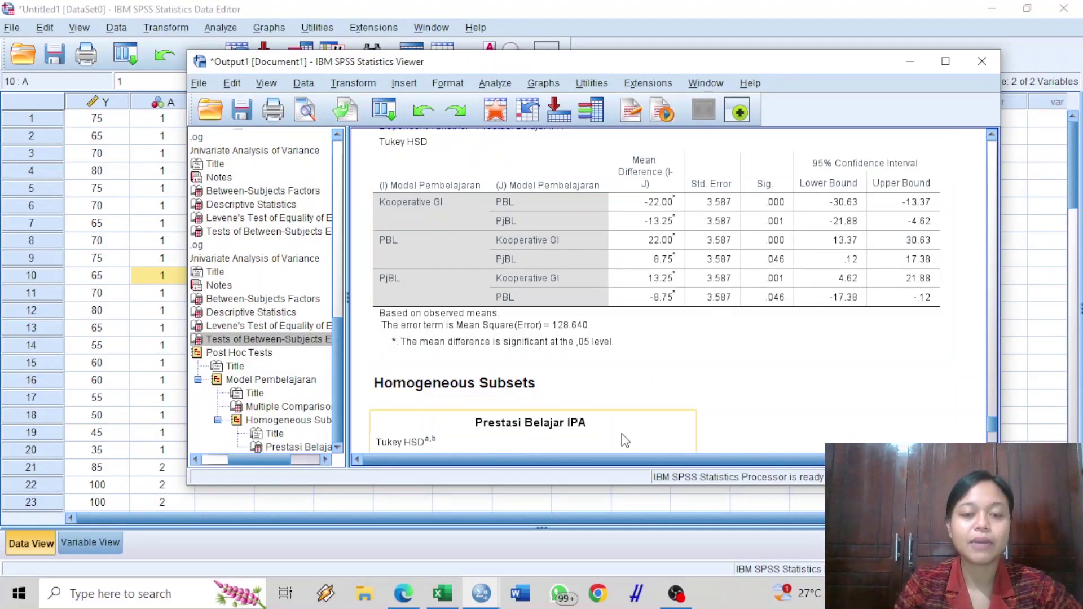
Switch to the ANAVA 1 Jalur sheet in Excel and review research questions 2 and 3 under Rumusan Masalah.
click(442, 594)
click(566, 549)
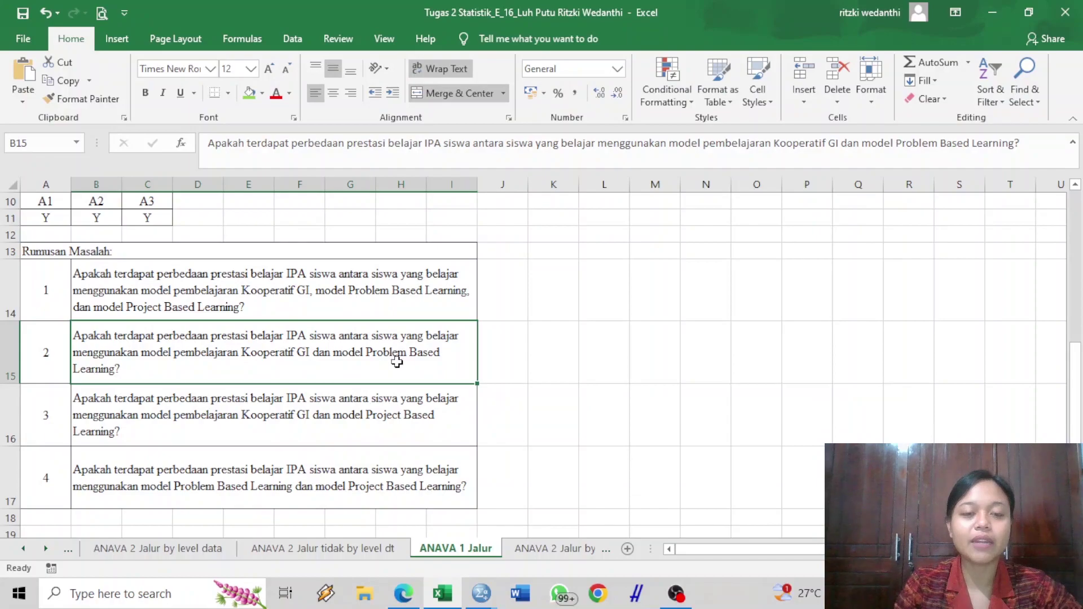
click(391, 424)
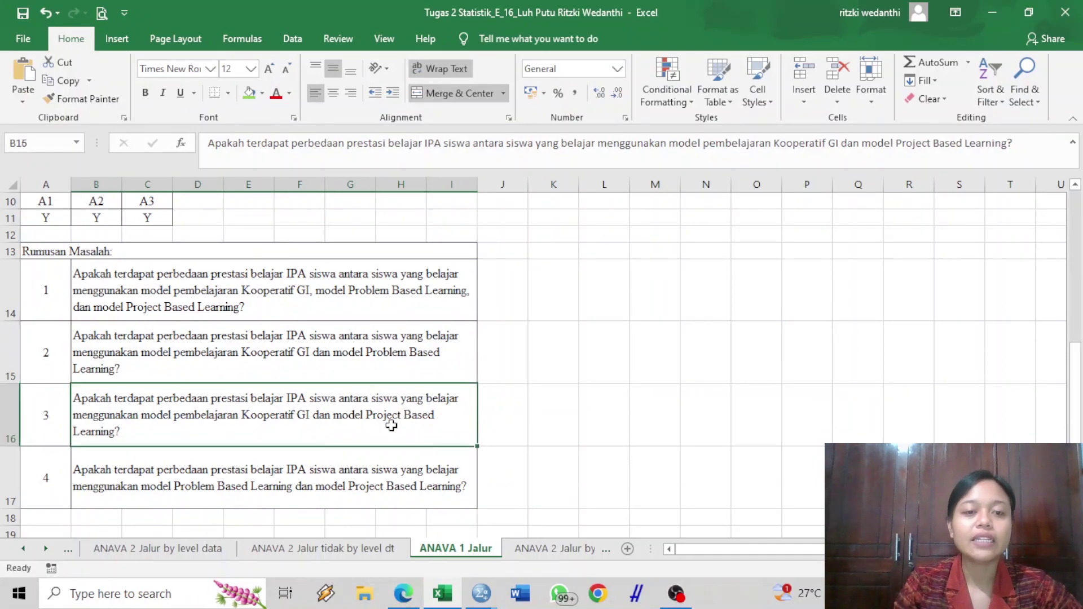
click(418, 347)
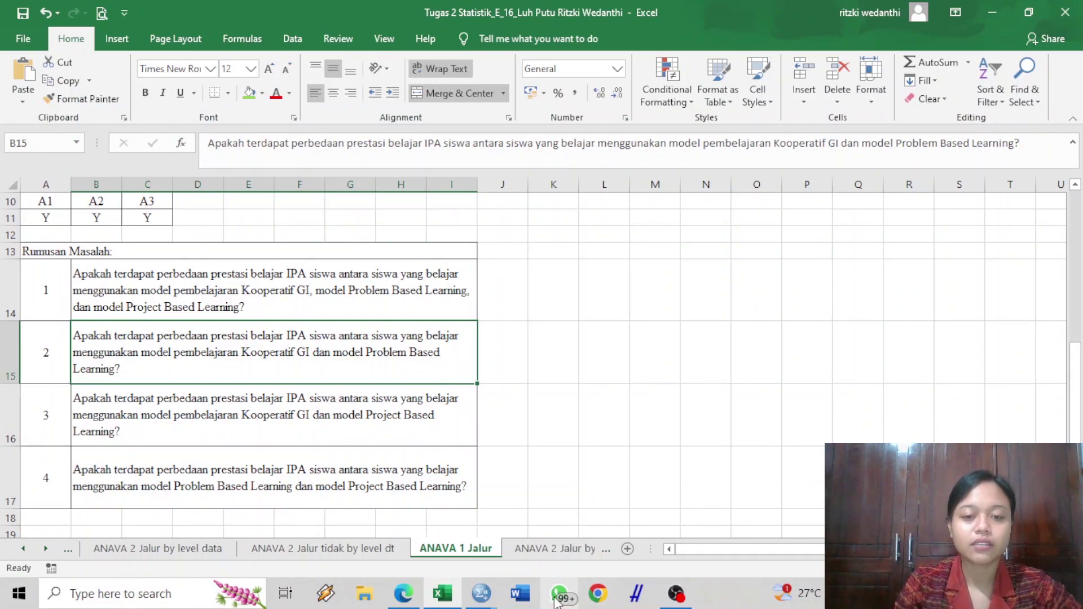
Switch to the SPSS output and review the Tukey comparisons, the homogeneous subsets and the earlier tables back to the start of the output.
mouse_move(481, 593)
click(581, 530)
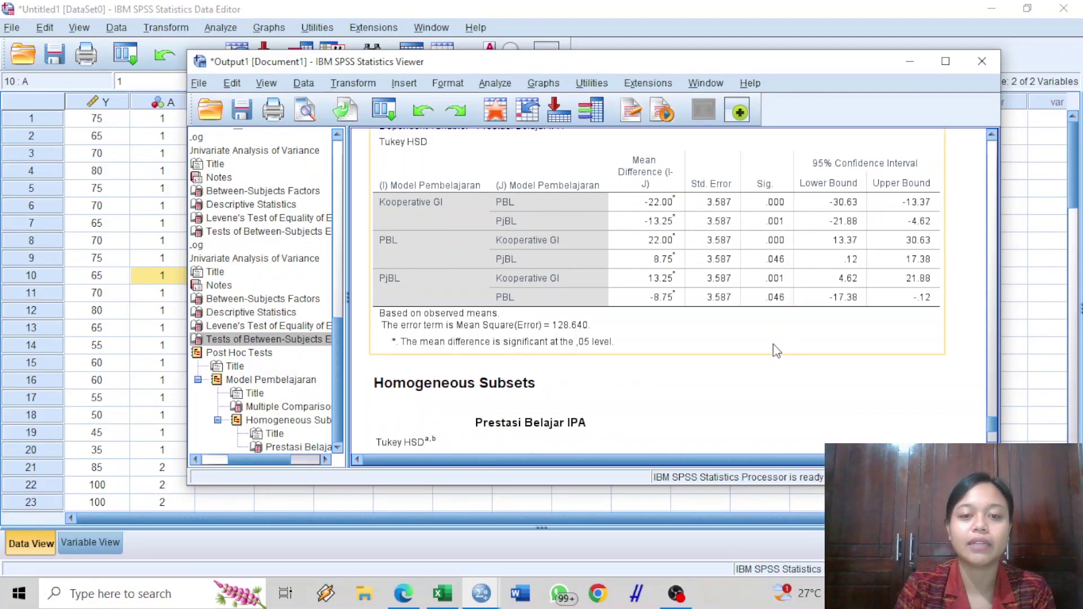
scroll(779, 347, down, 5)
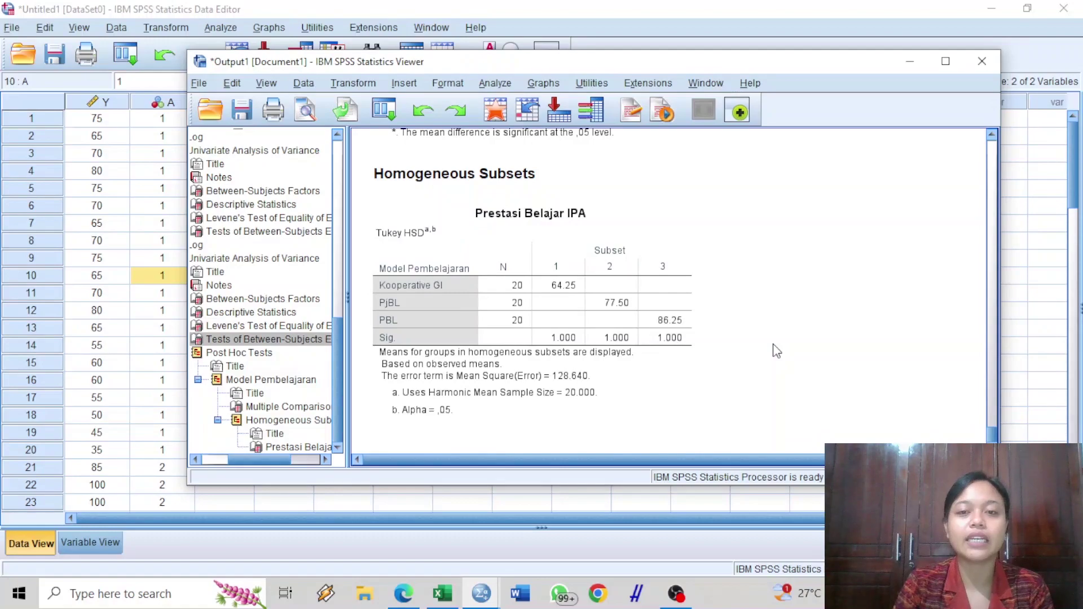
scroll(777, 351, up, 9)
scroll(777, 351, up, 7)
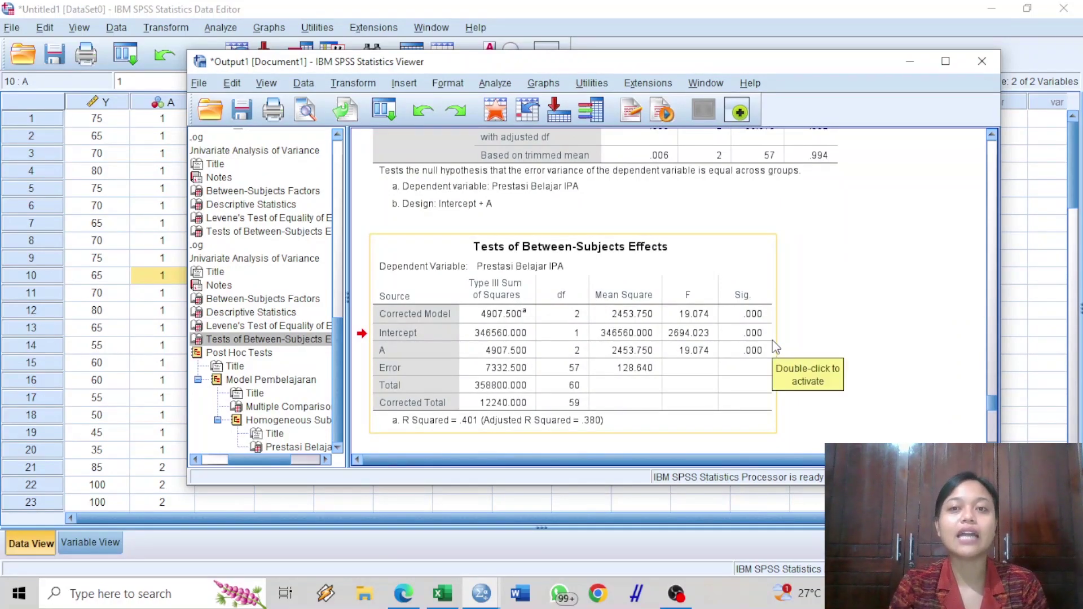
scroll(777, 333, up, 5)
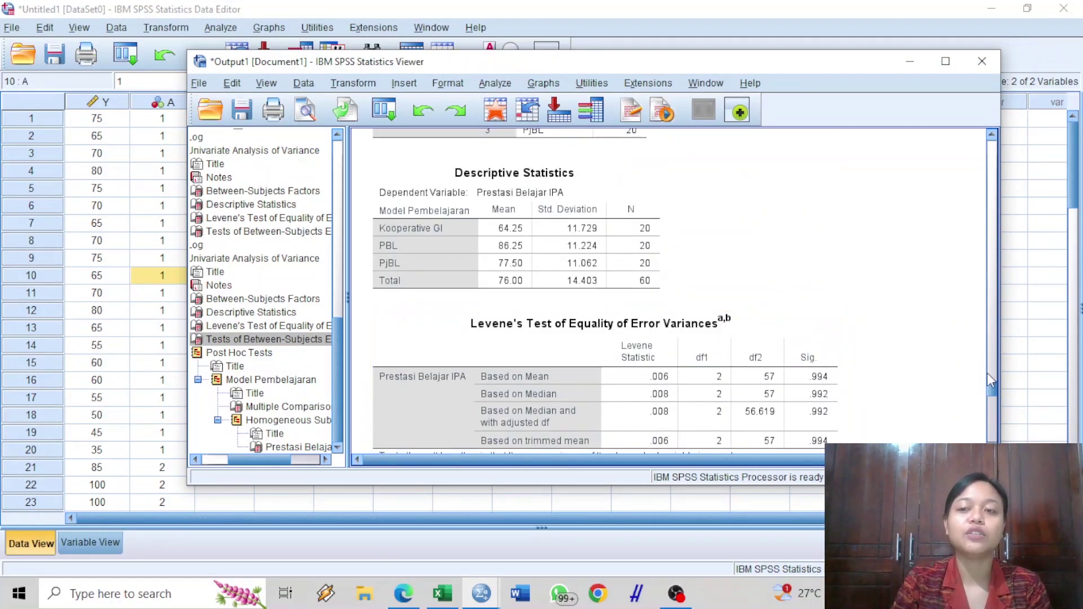
drag(990, 395, 992, 138)
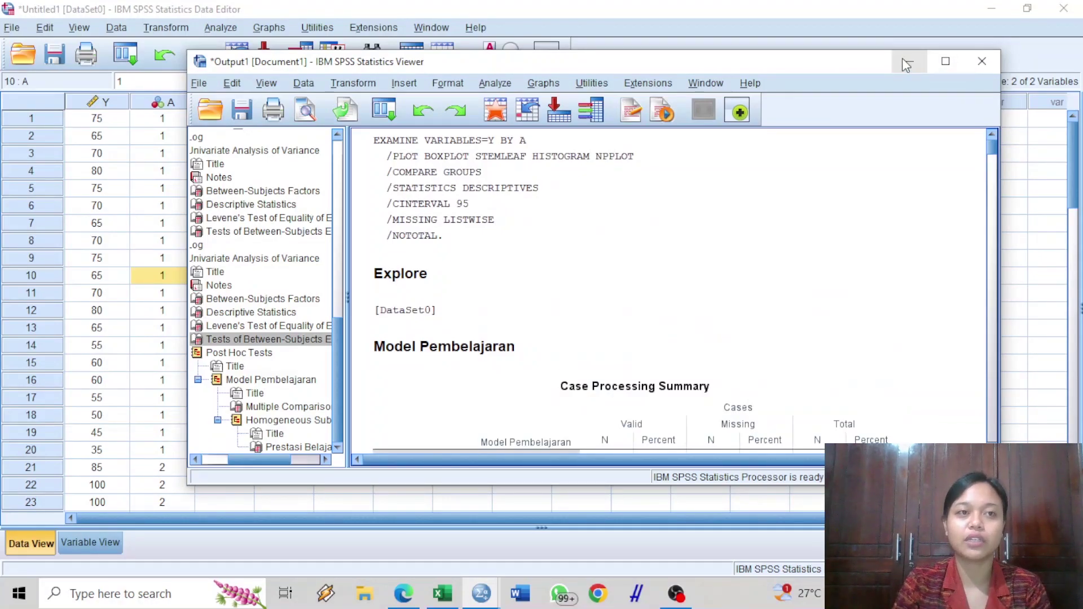
Switch to the ANAVA 2 Jalur by level data sheet in Excel and review the study title and analysis type.
click(484, 600)
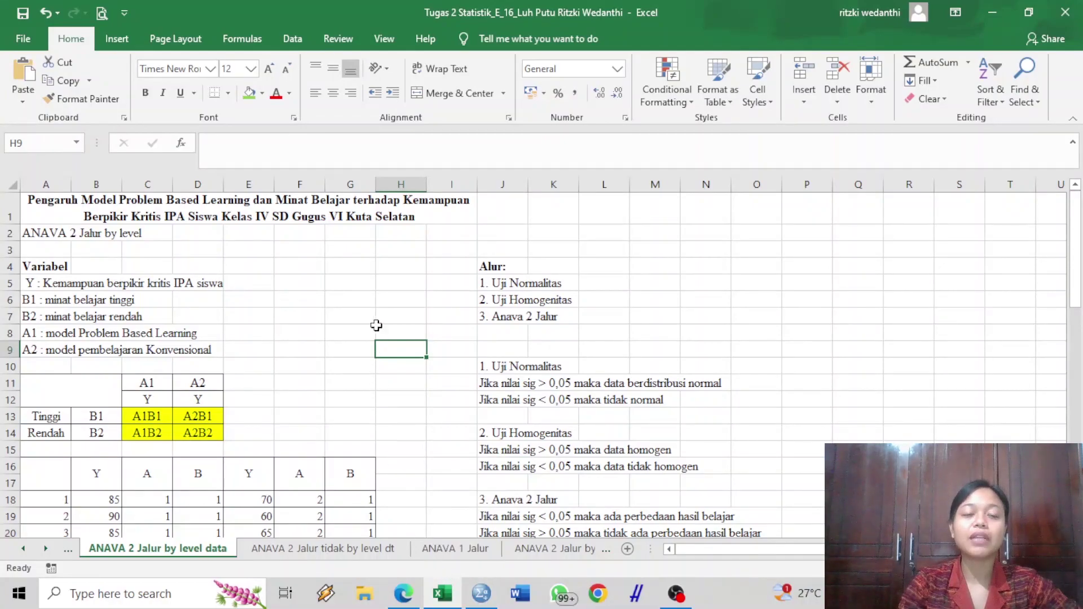
click(369, 210)
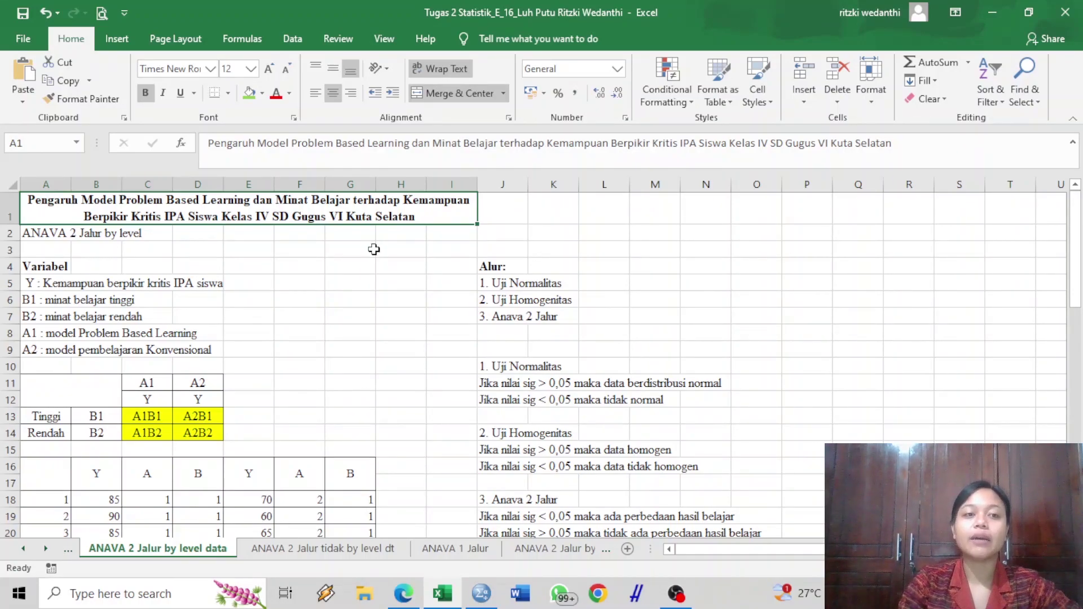
click(257, 231)
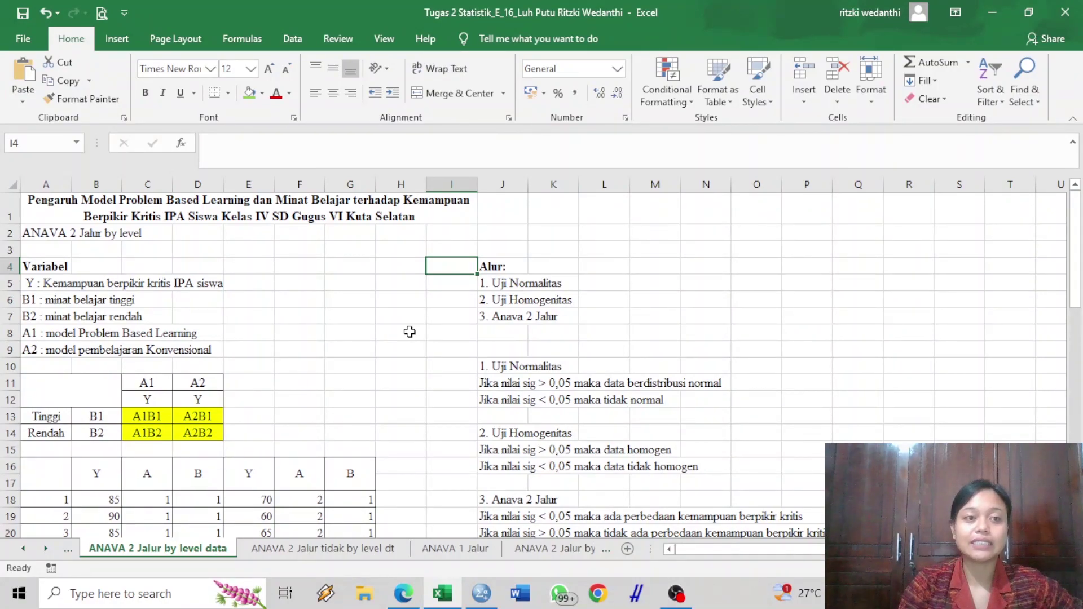
Review the Alur test sequence, the decision criteria and the data table on the ANAVA 2 Jalur by level data sheet.
click(448, 281)
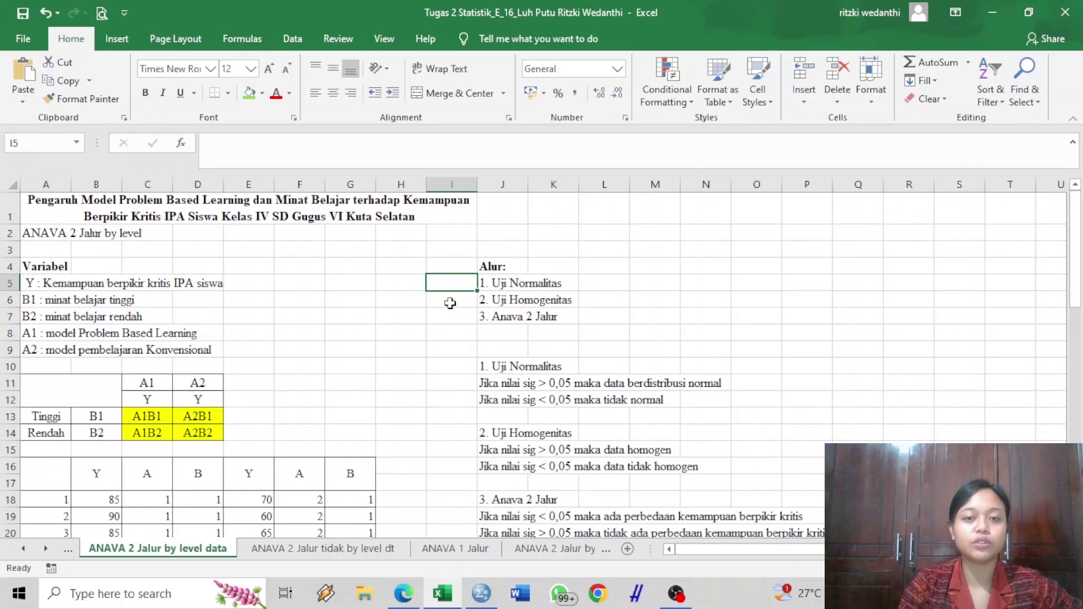
click(449, 302)
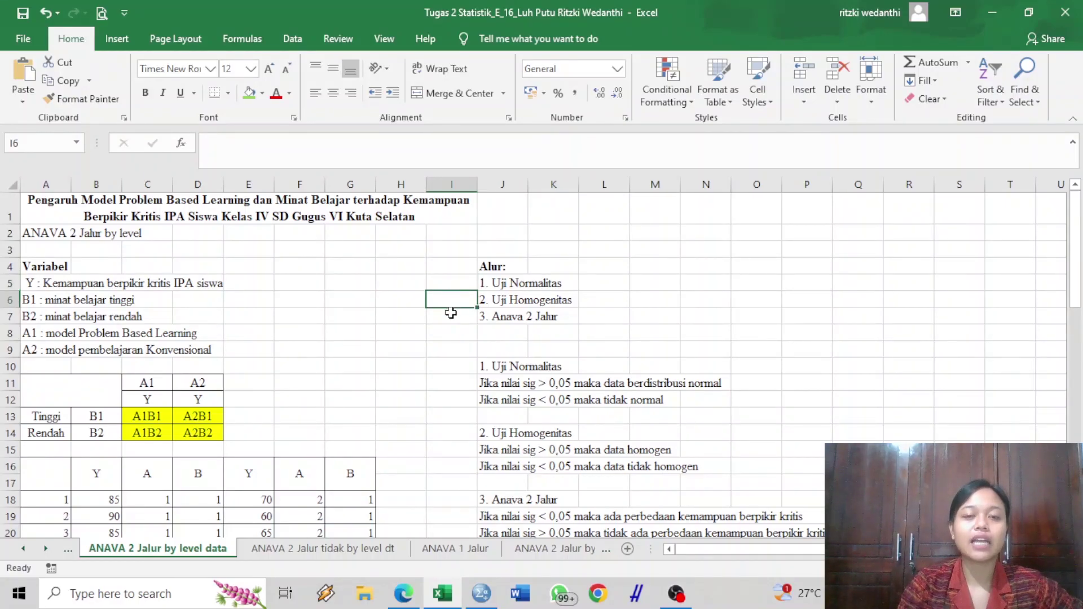
click(451, 313)
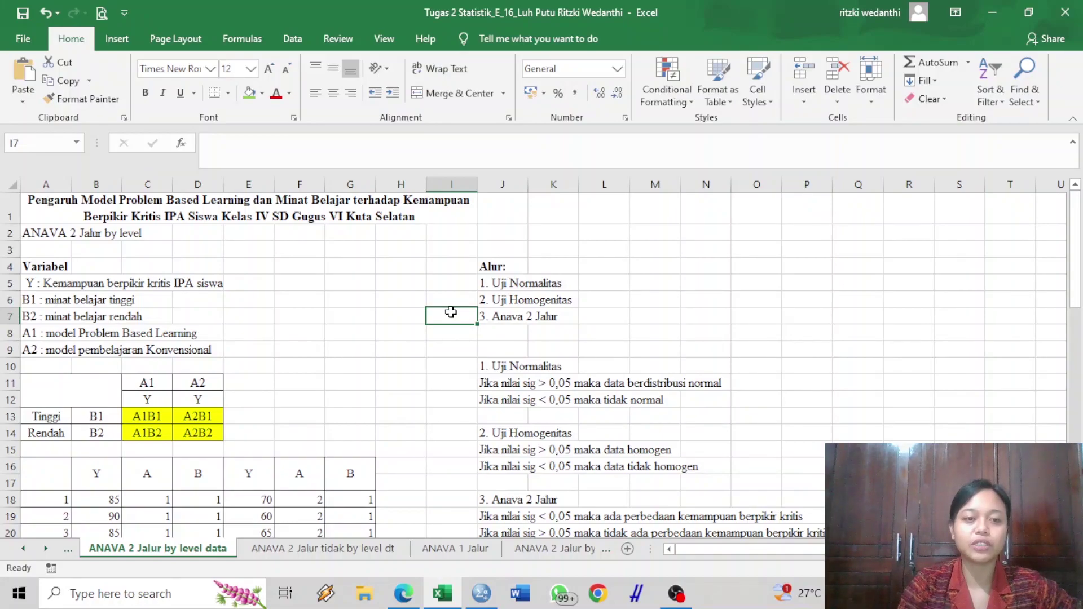
scroll(451, 312, down, 3)
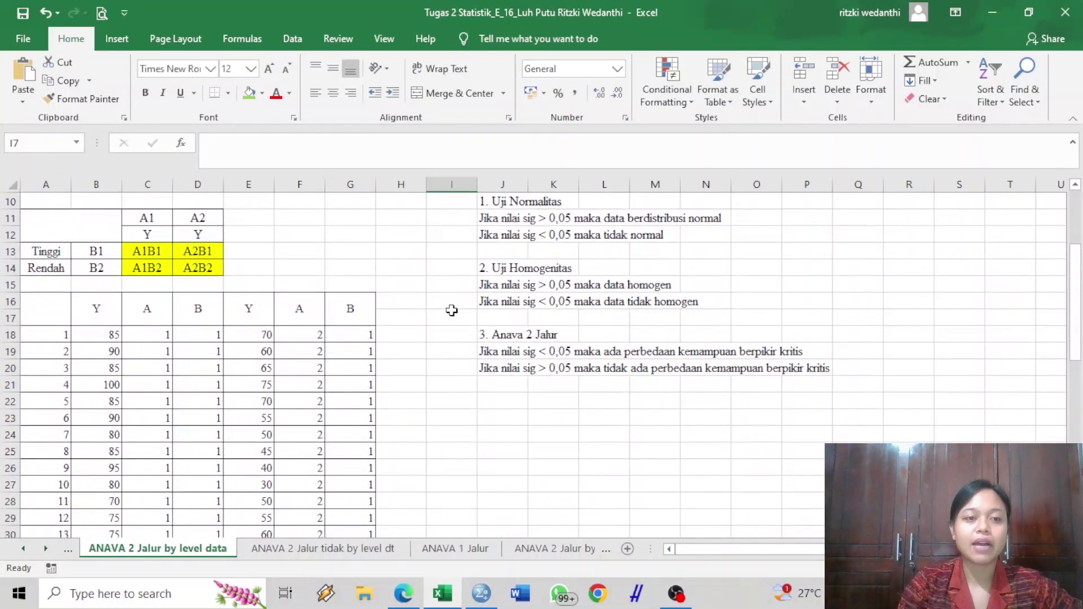
scroll(452, 311, down, 1)
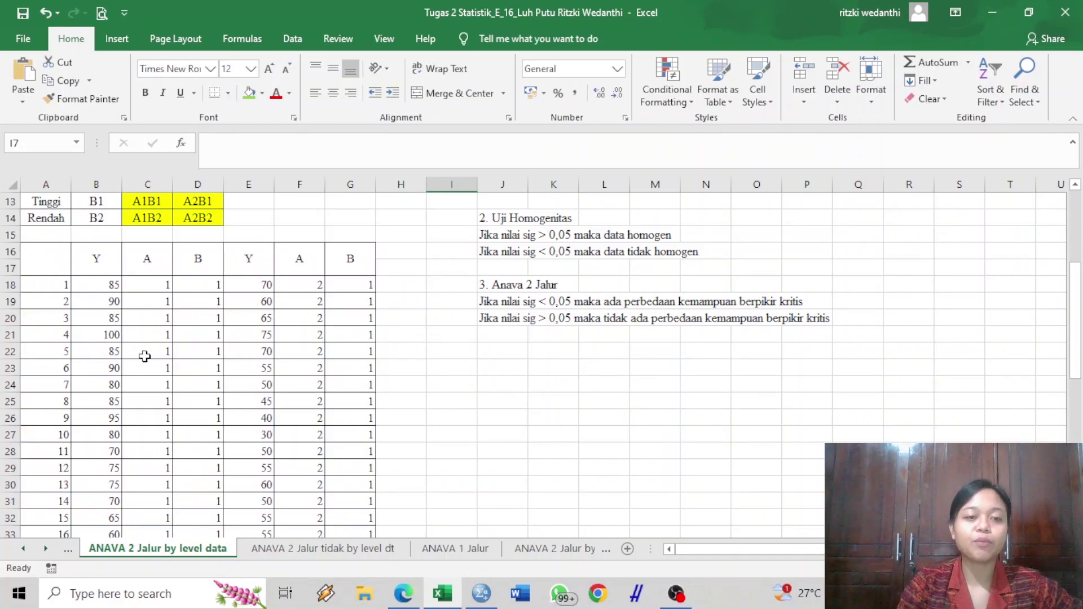
scroll(145, 355, down, 3)
scroll(226, 399, up, 3)
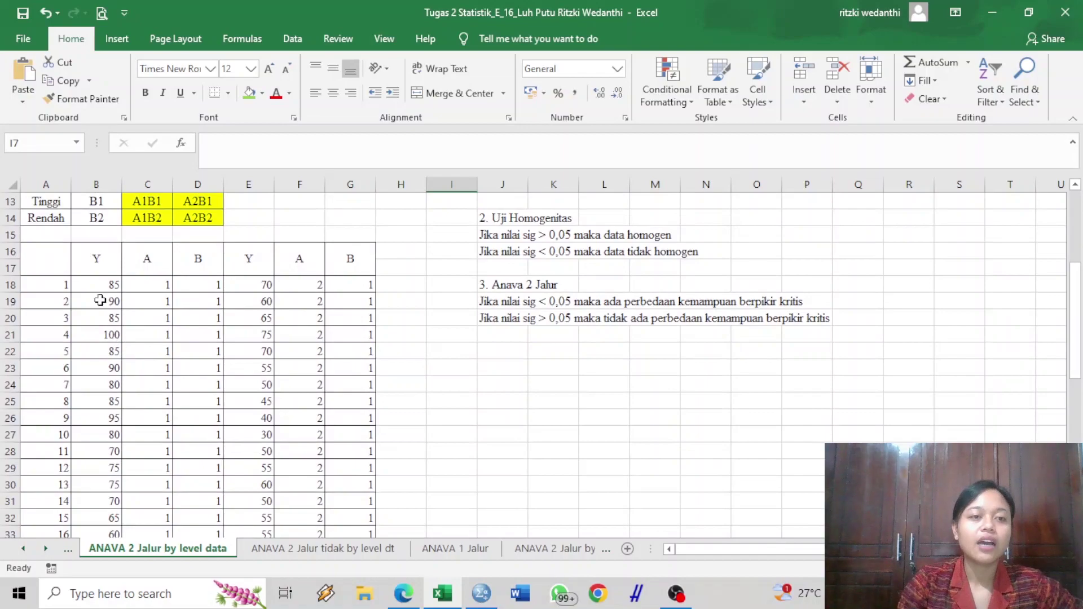
Examine the Y scores and the A and B codes of the first data group in columns B to D.
scroll(108, 298, up, 2)
click(101, 358)
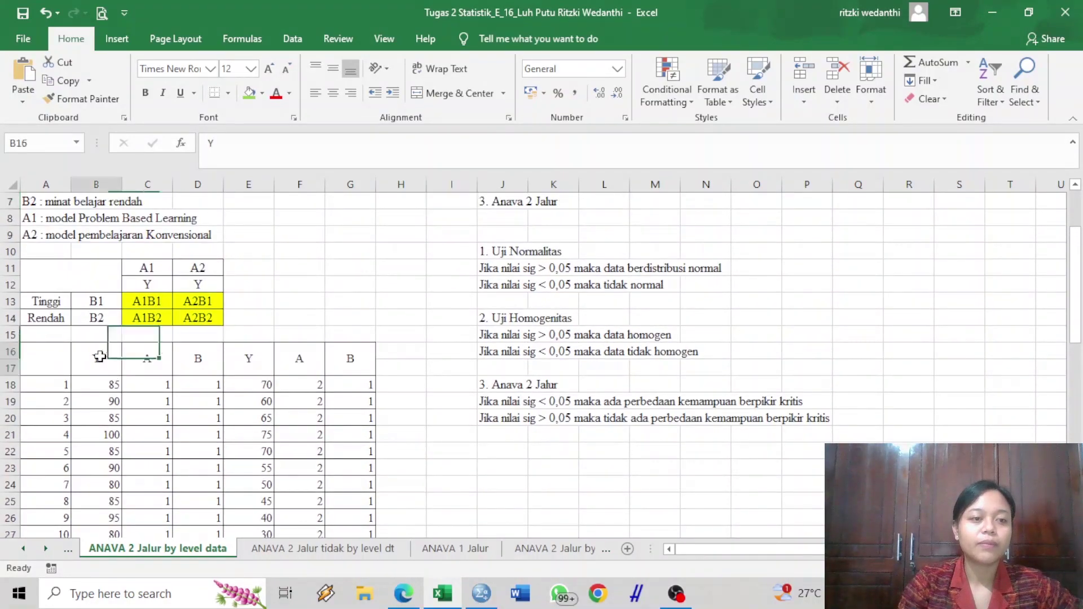
scroll(113, 390, up, 1)
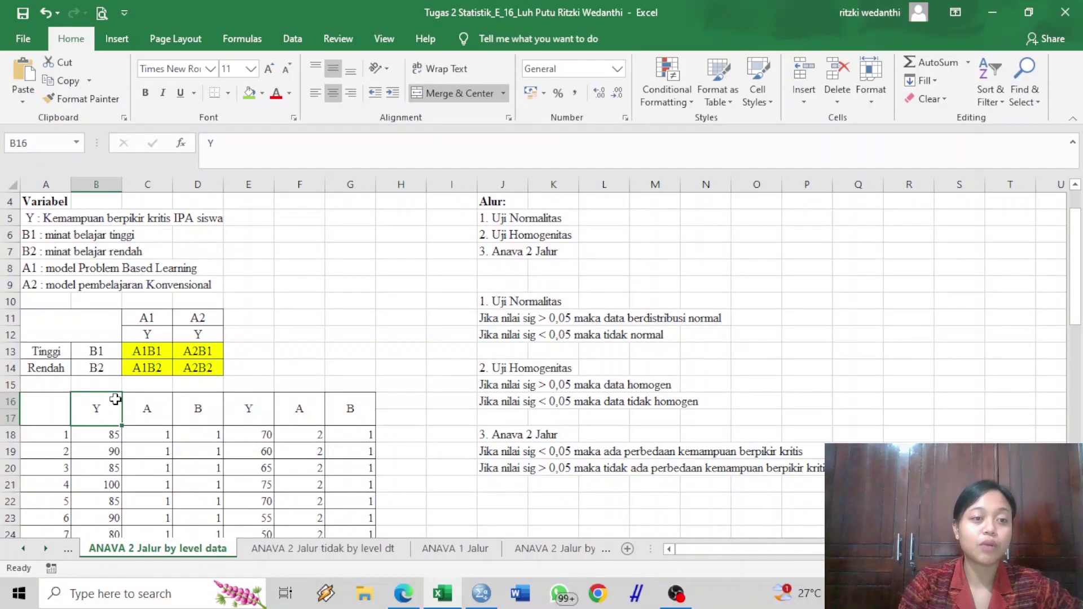
scroll(116, 399, down, 1)
drag(154, 384, 163, 475)
scroll(163, 474, up, 10)
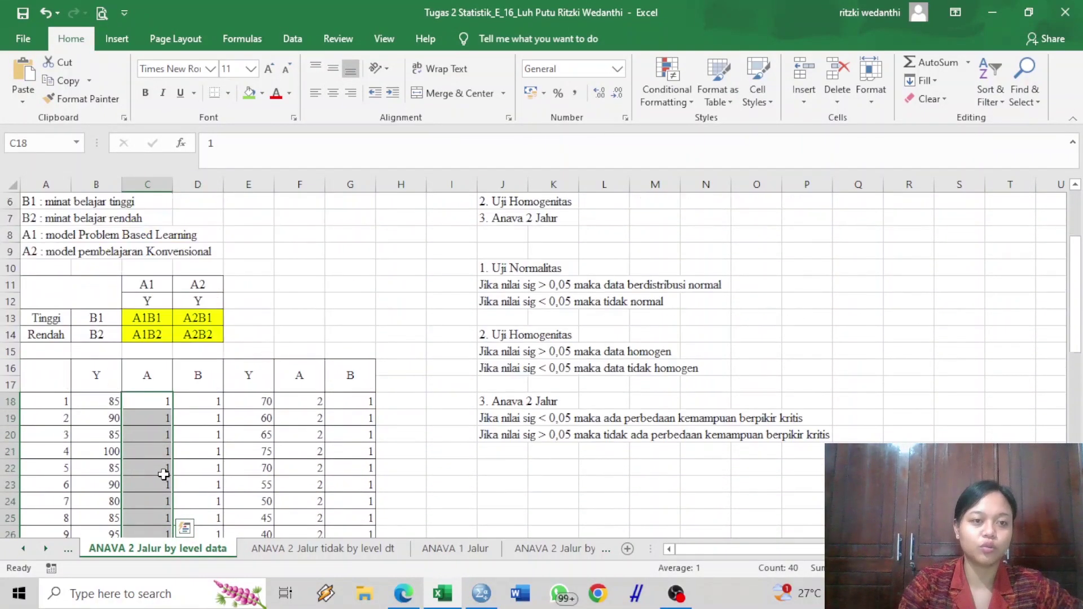
click(207, 399)
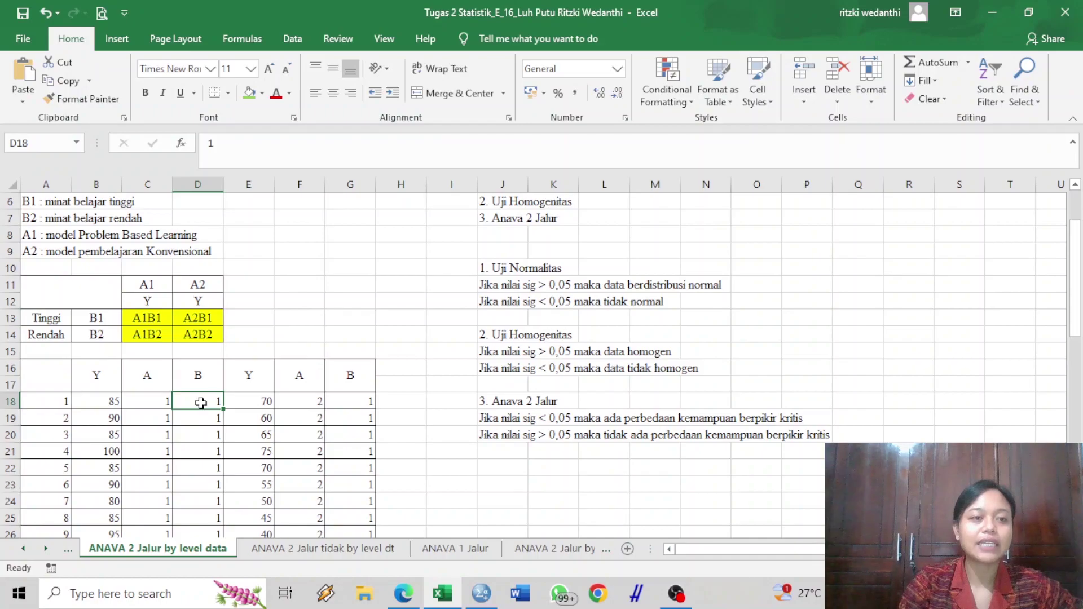
drag(202, 403, 211, 518)
scroll(393, 502, up, 8)
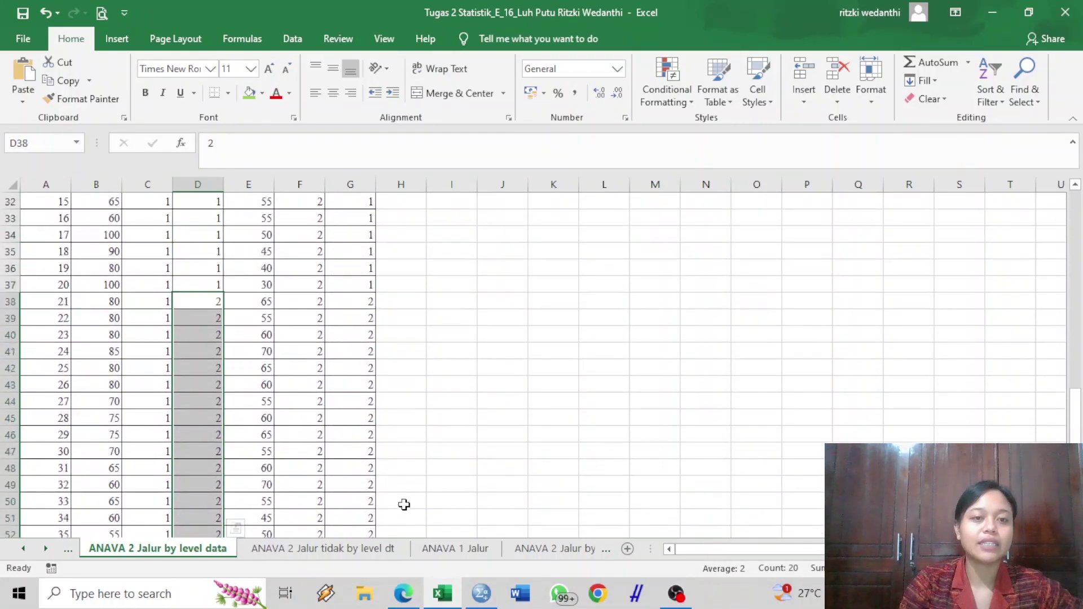
Examine the A and B codes of the second data group in columns F and G.
scroll(393, 502, up, 3)
drag(353, 413, 354, 416)
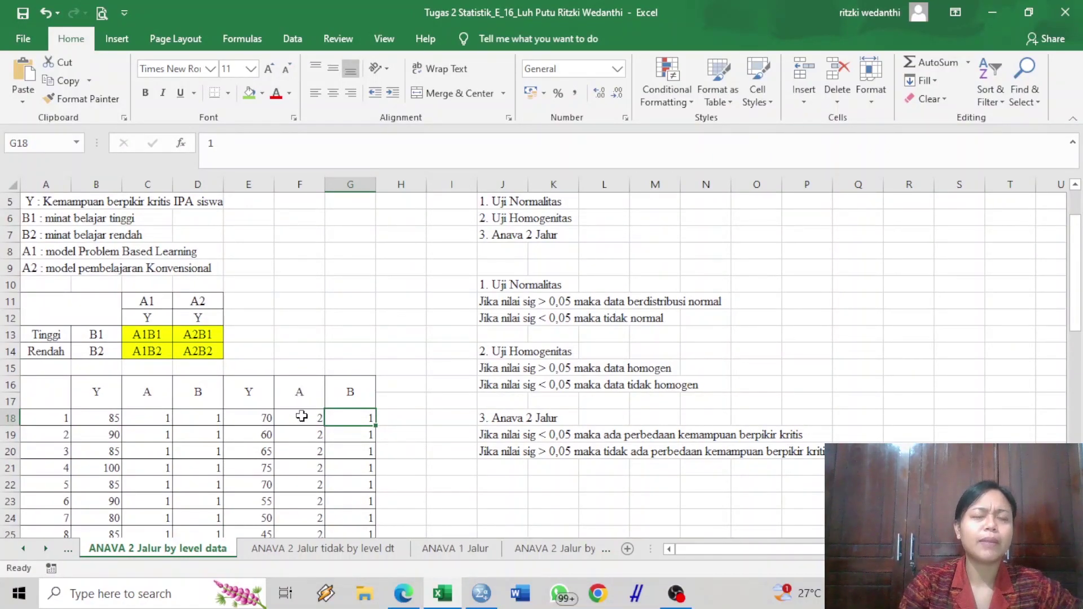
drag(302, 416, 319, 526)
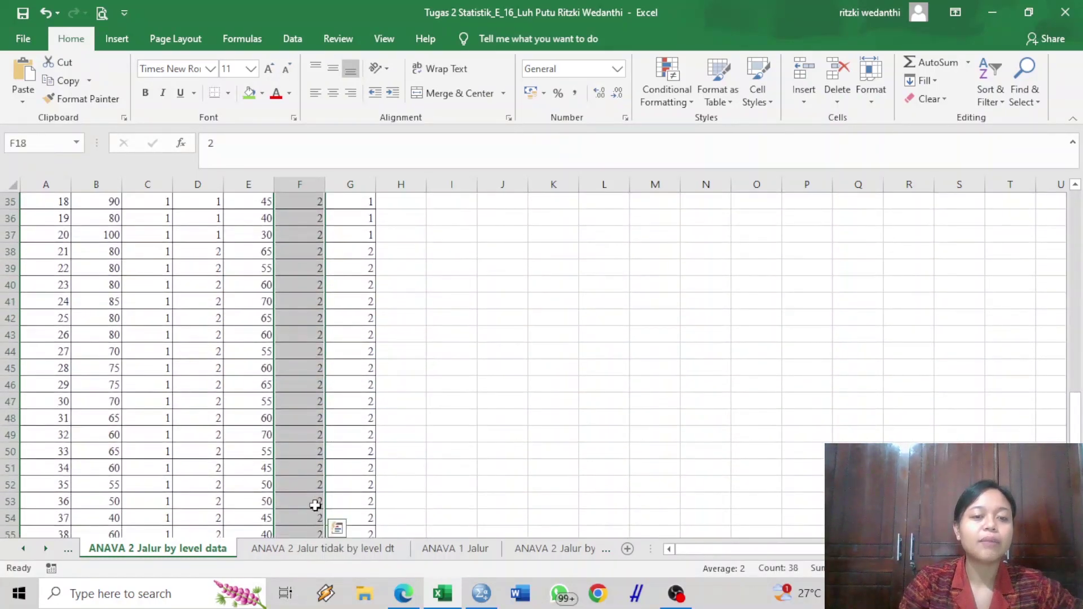
scroll(370, 375, up, 6)
drag(345, 216, 358, 435)
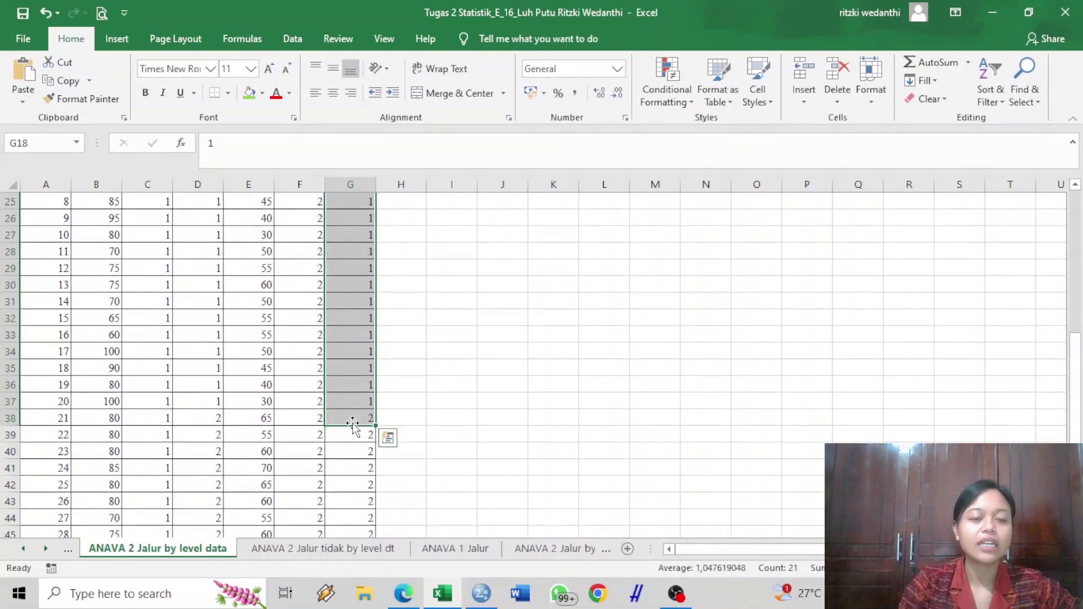
scroll(331, 336, down, 2)
drag(338, 334, 366, 477)
scroll(438, 346, down, 4)
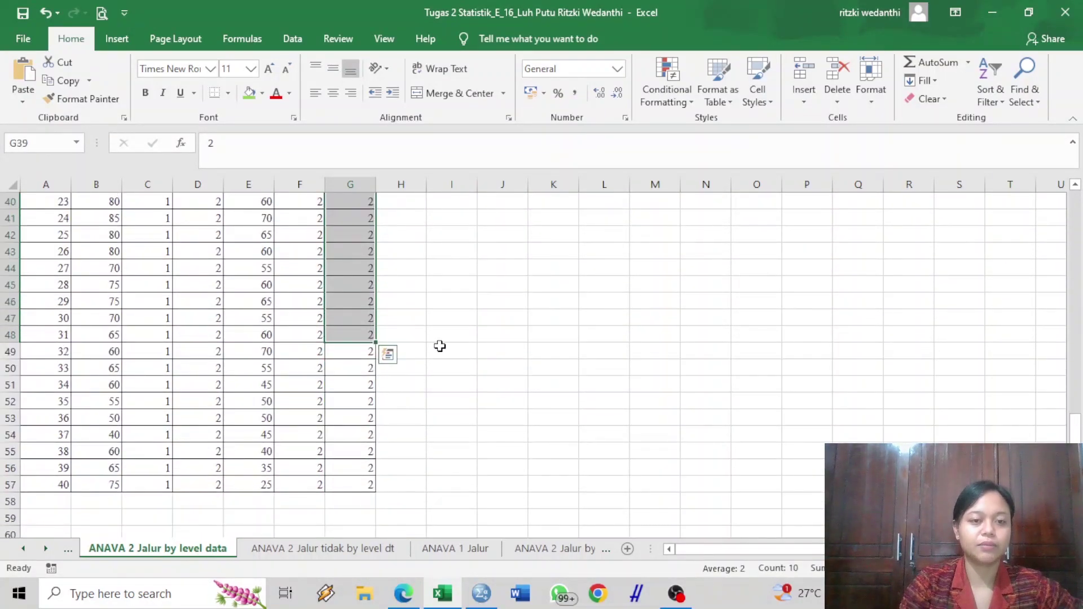
click(449, 368)
scroll(373, 463, up, 10)
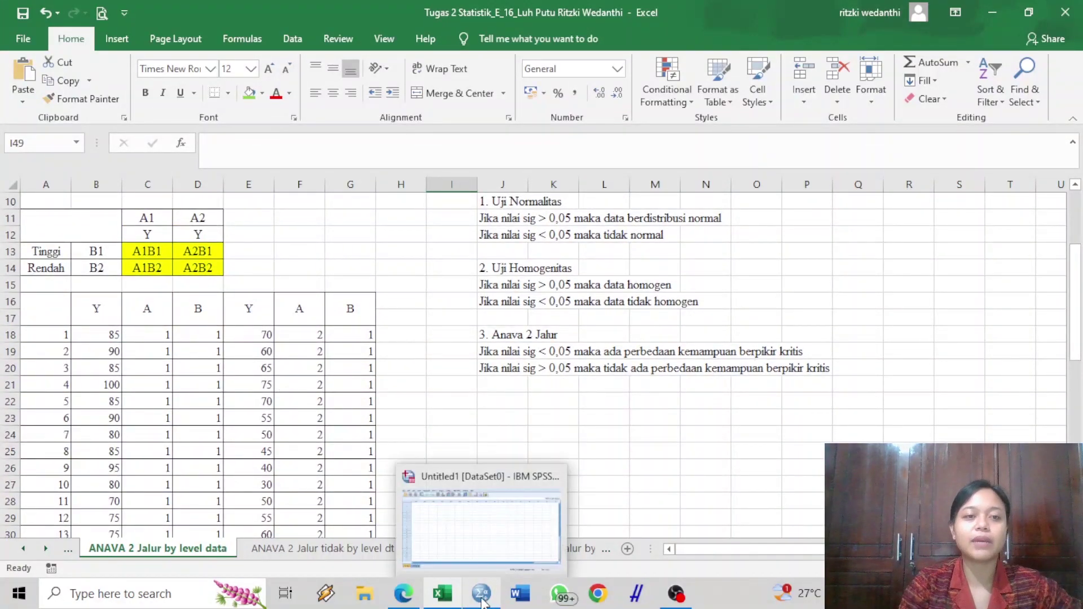
Switch to the empty SPSS dataset and define three variables named Y, A and B.
click(483, 600)
click(113, 122)
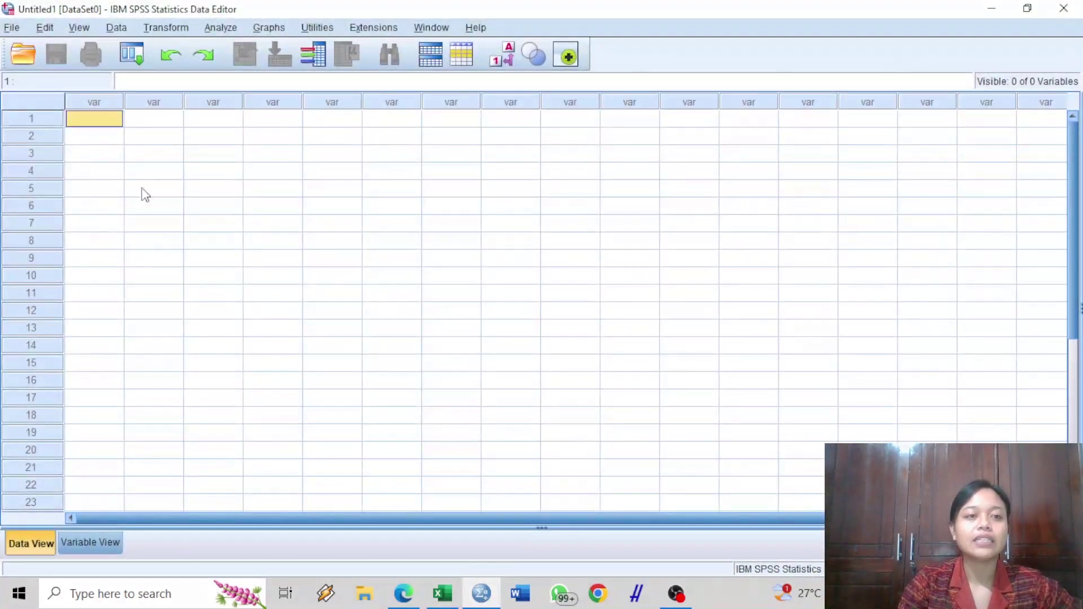
click(96, 543)
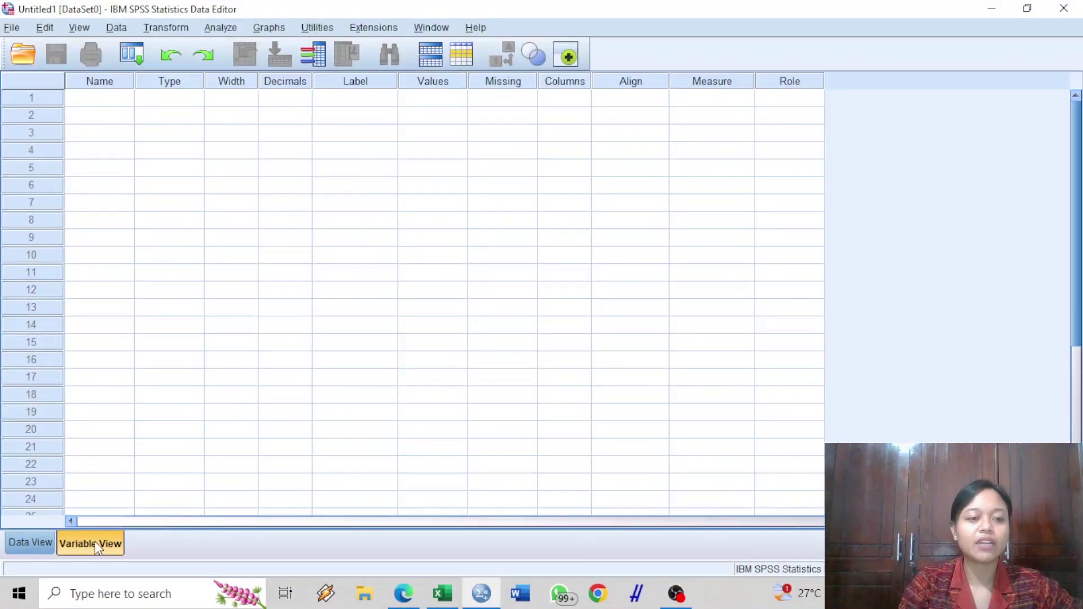
click(117, 83)
click(116, 96)
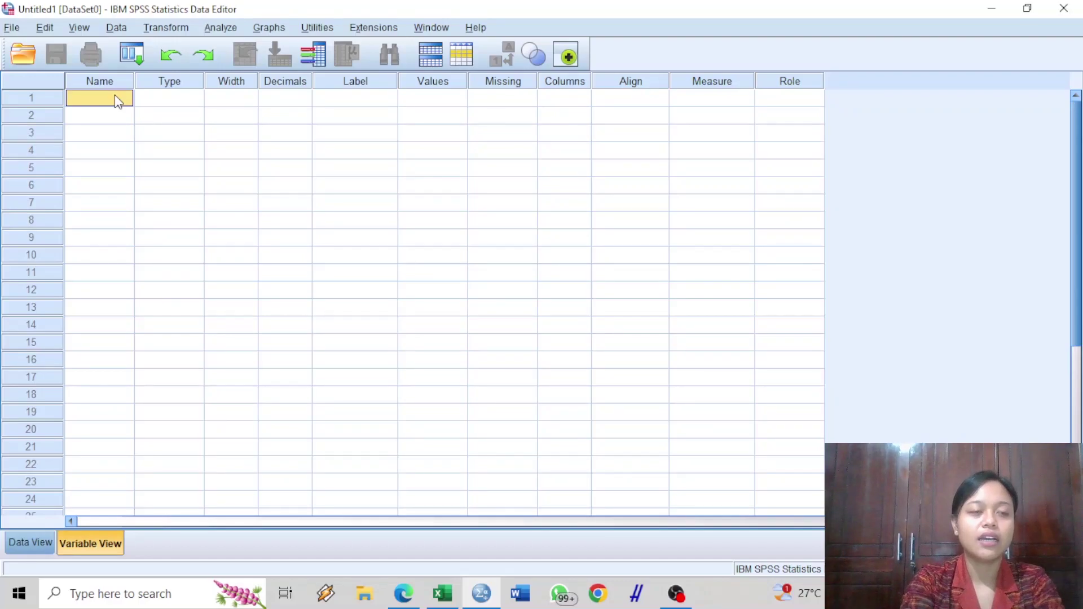
text(Y)
key(Return)
text(A)
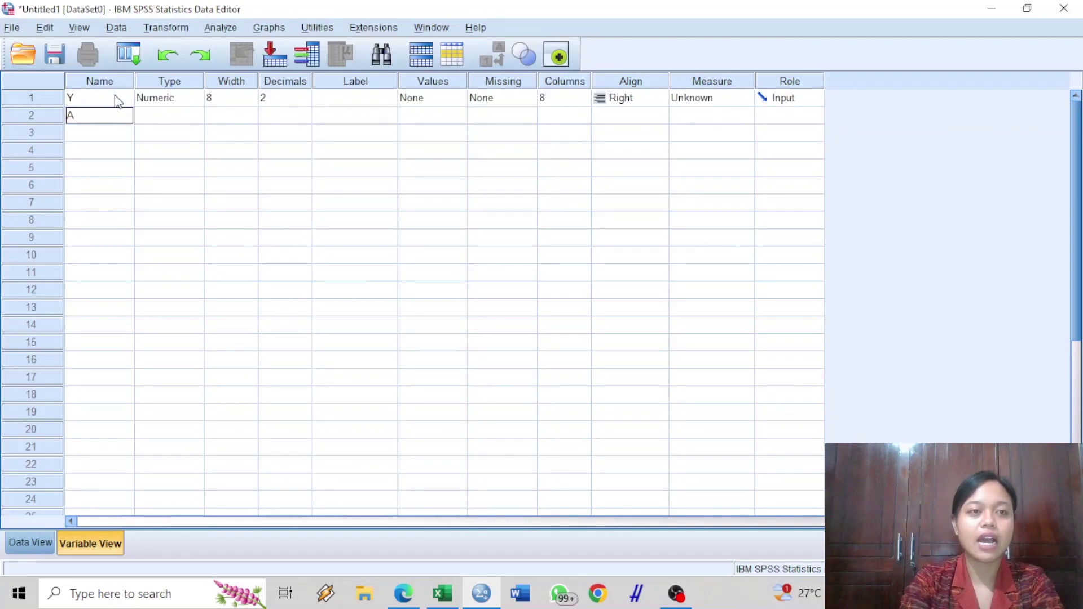
key(Return)
text(B)
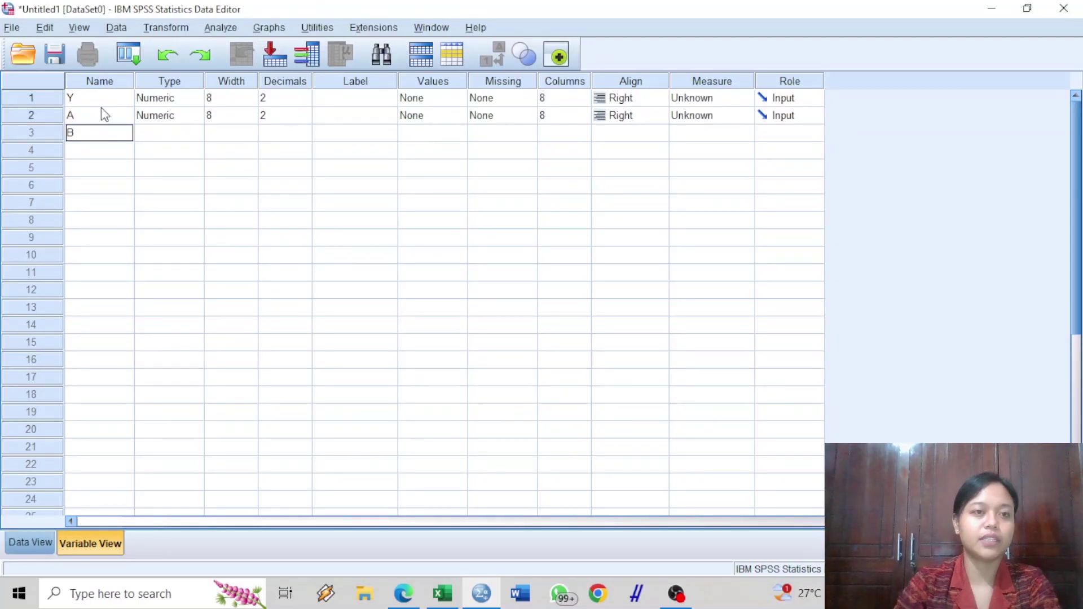
Set the decimals of variables Y, A and B to 0.
click(293, 98)
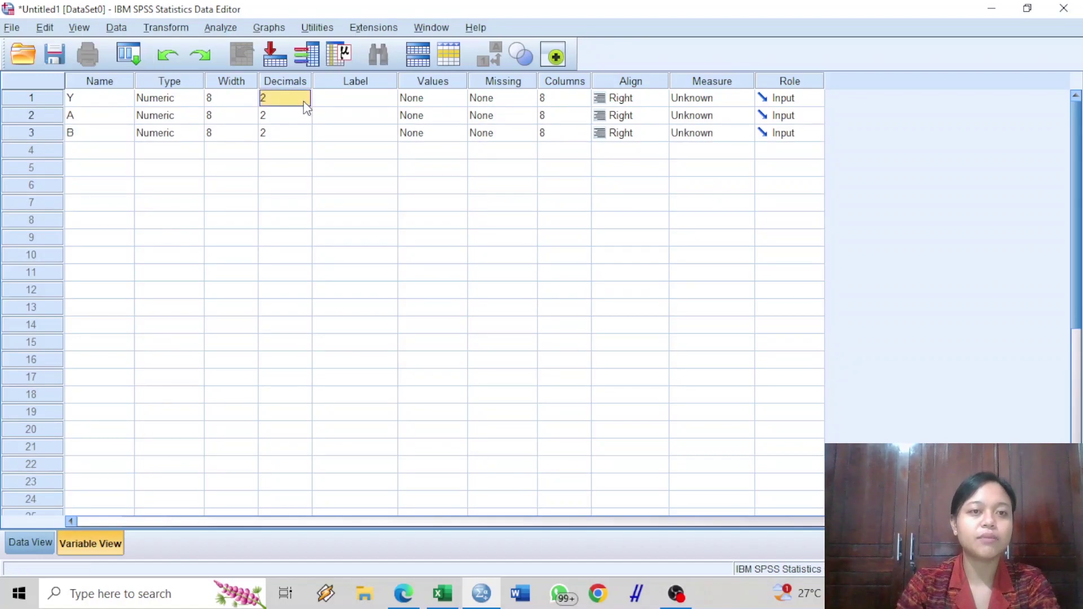
click(303, 102)
click(303, 102)
click(303, 102)
click(305, 120)
click(306, 119)
click(305, 119)
click(306, 120)
click(305, 136)
click(306, 136)
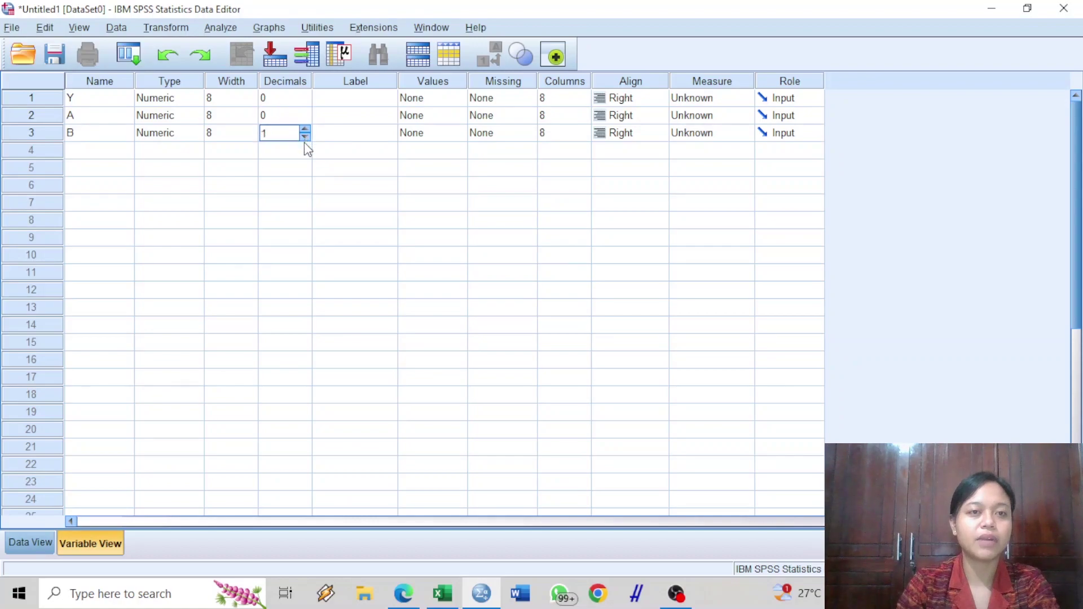
Check the variable descriptions in the Excel sheet and label variable Y in SPSS as Kemampuan Berpikir Kritis.
click(359, 103)
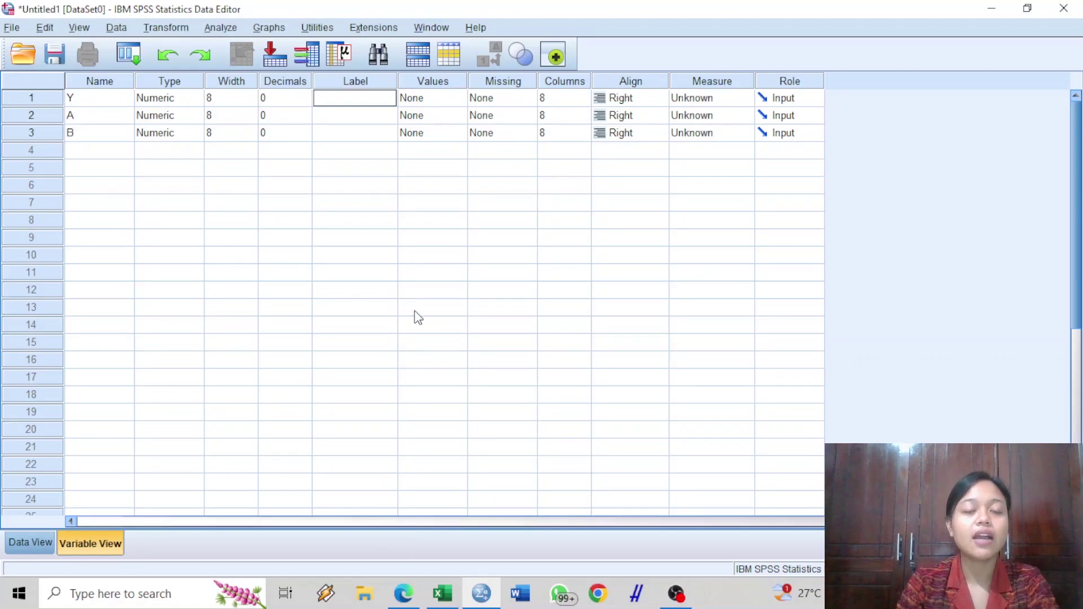
click(446, 593)
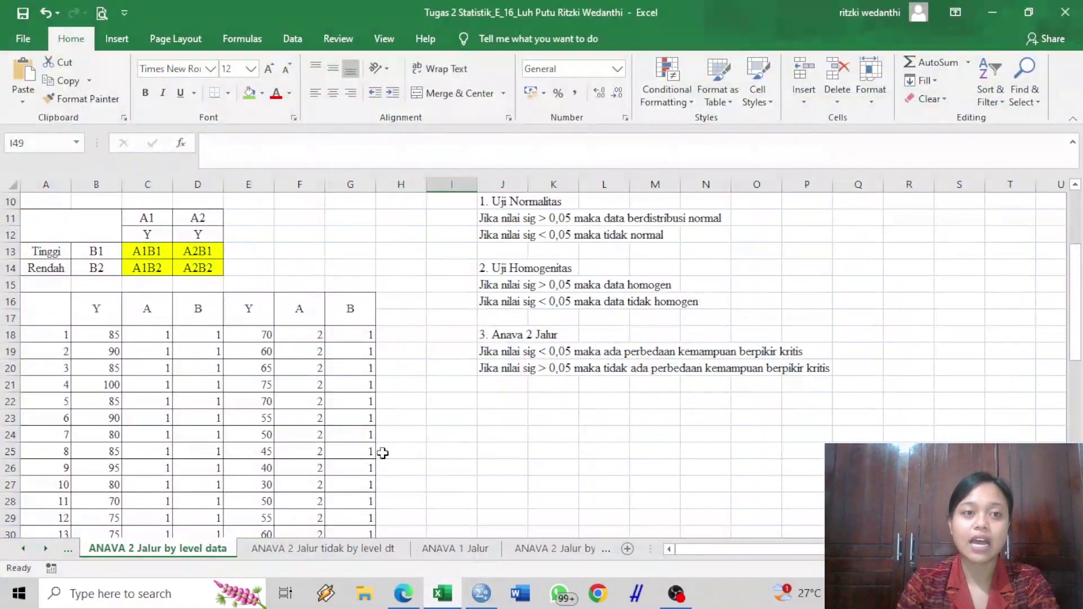
scroll(416, 524, up, 3)
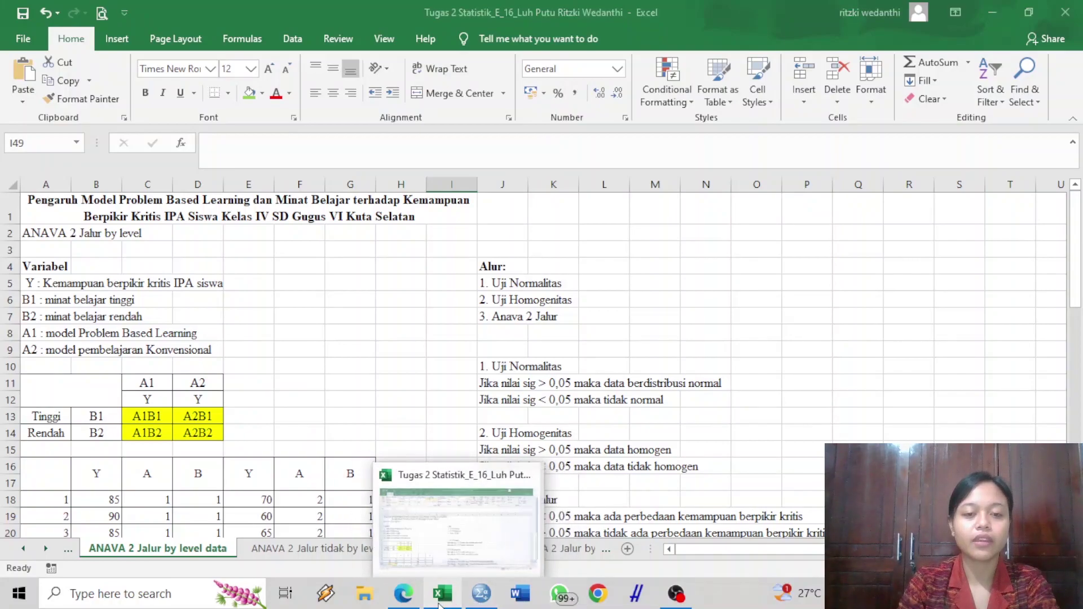
click(478, 598)
click(354, 97)
text(Kemampuan )
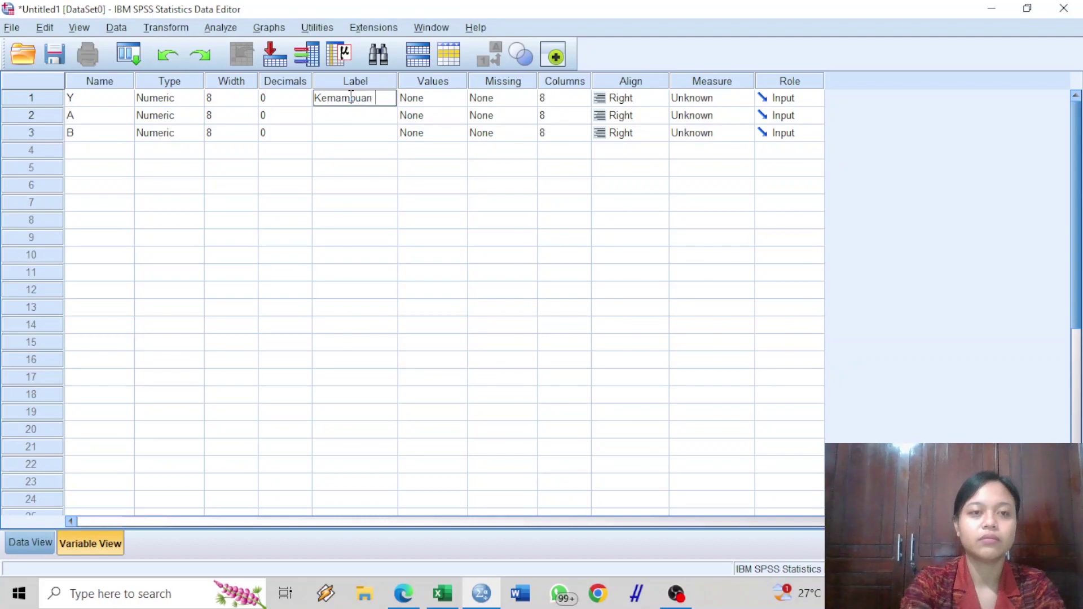
text(Berpiki)
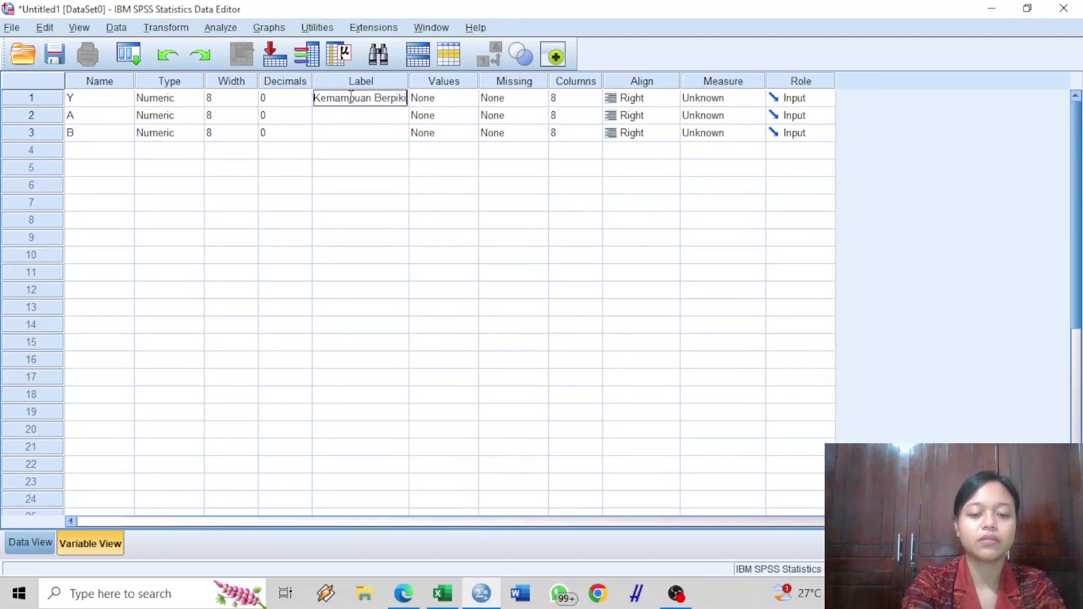
text(r Kritis)
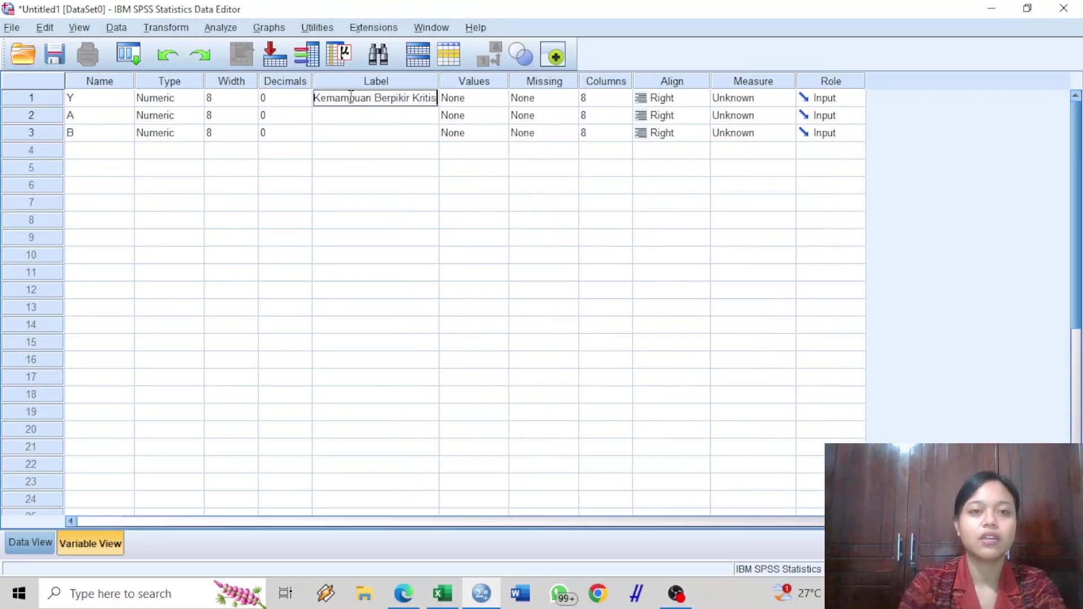
Recheck the Excel variable list and label variable A in SPSS as Model Pembelajaran.
click(321, 117)
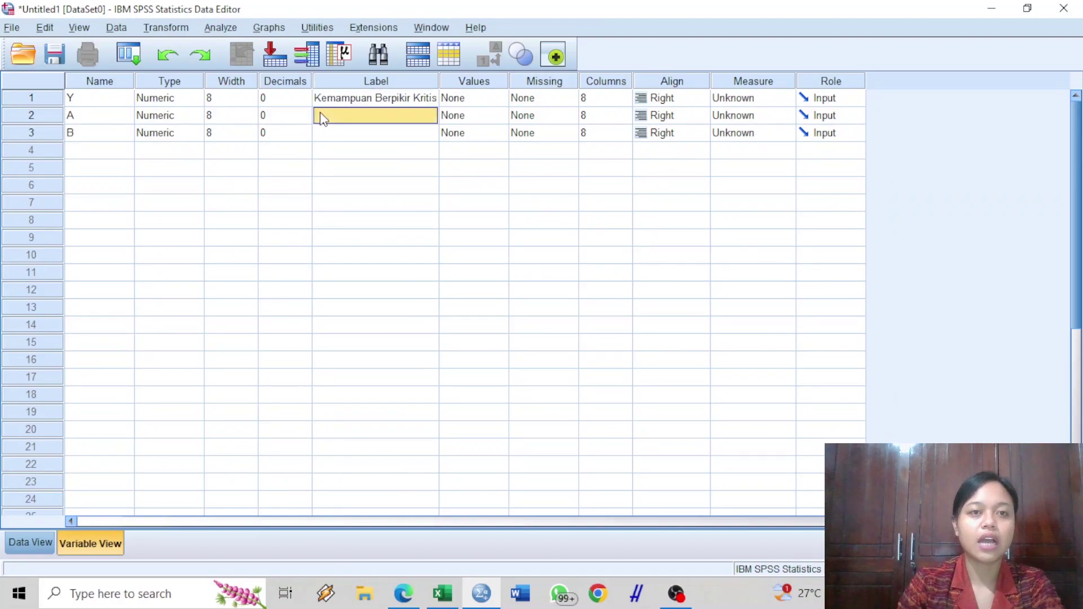
click(452, 602)
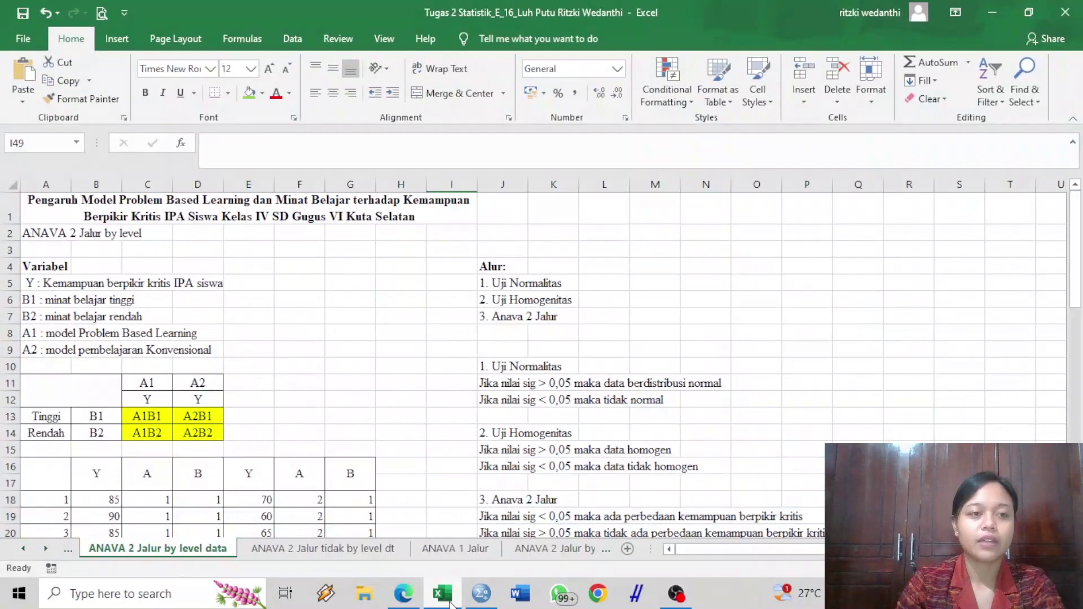
click(451, 602)
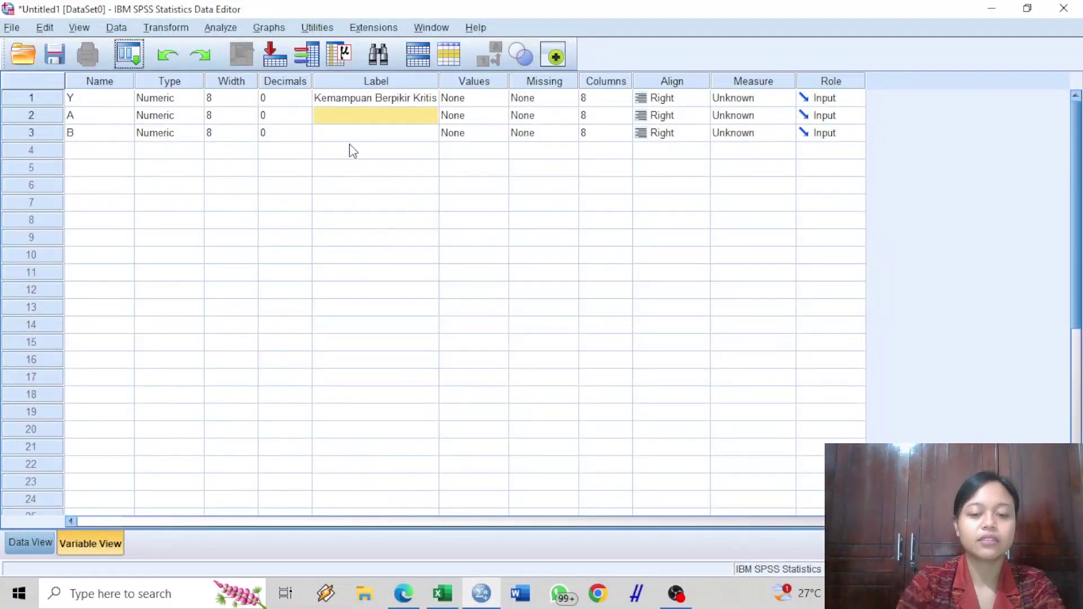
click(353, 119)
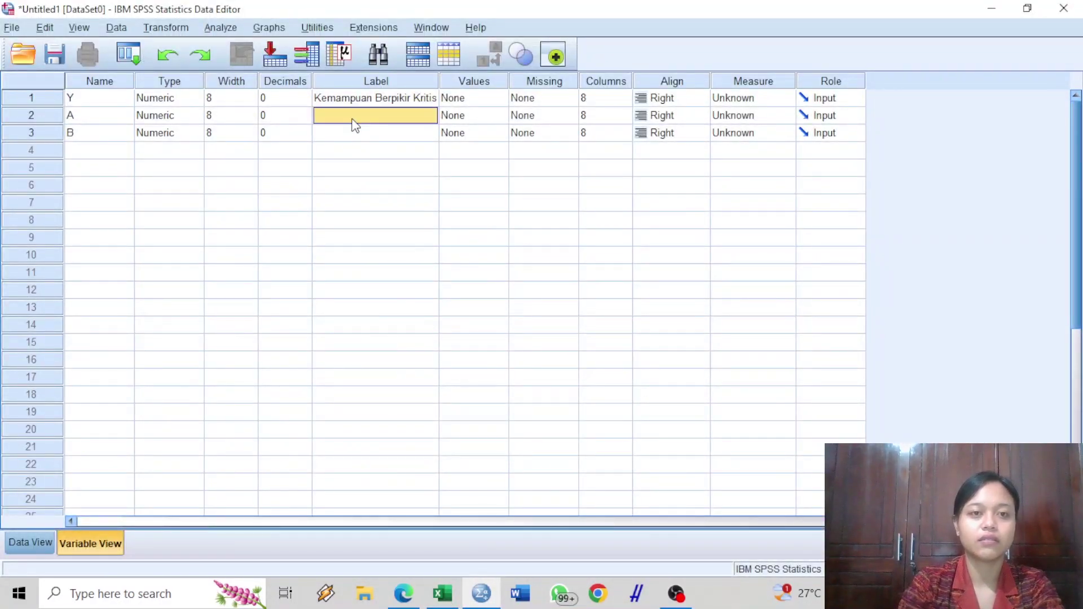
text(Model Pembel)
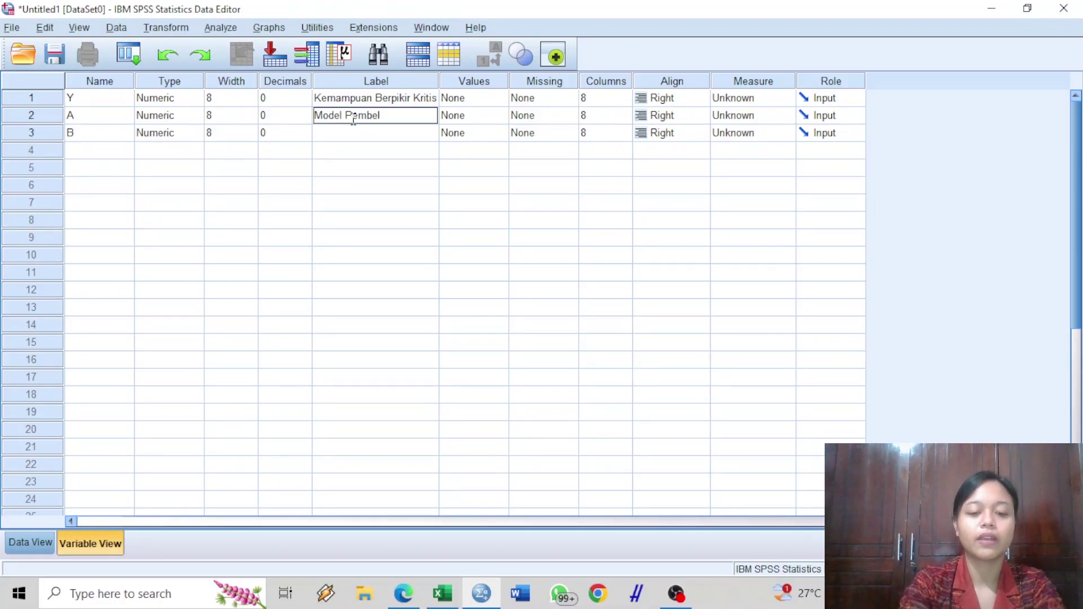
key(Return)
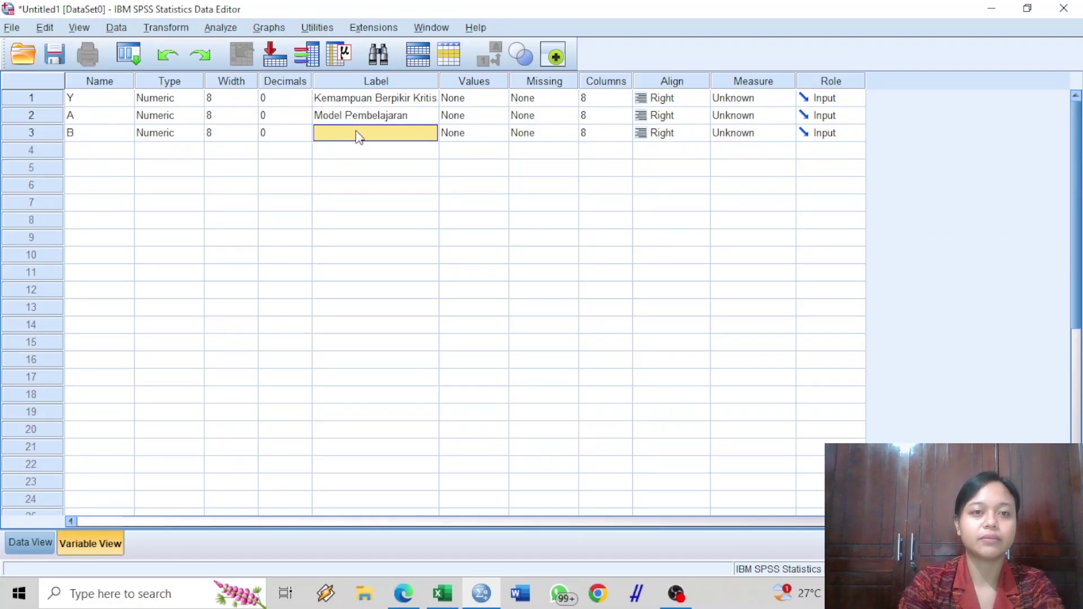
Label variable B as Minat Belajar.
click(357, 132)
text(Minat Belajar)
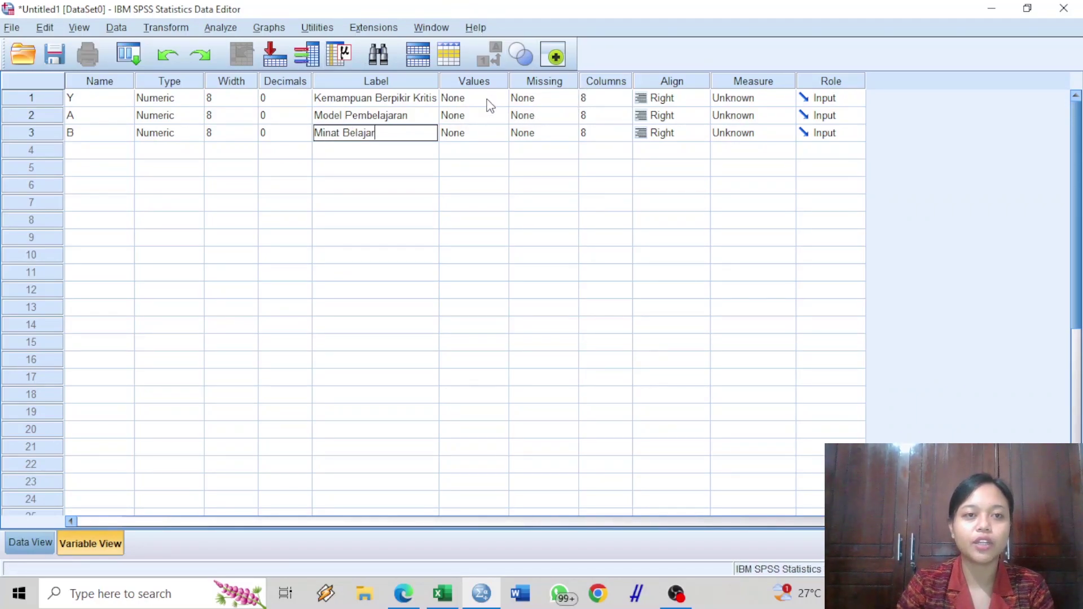
Define the value labels of variable A as 1 = PBL and 2 = Konvensional.
click(478, 118)
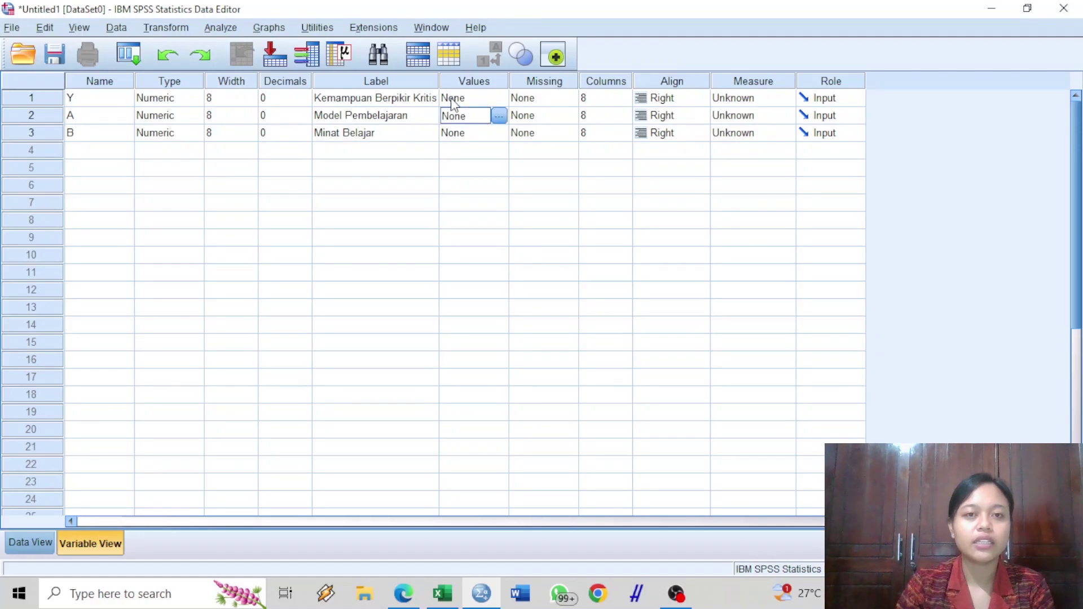
click(452, 99)
click(467, 115)
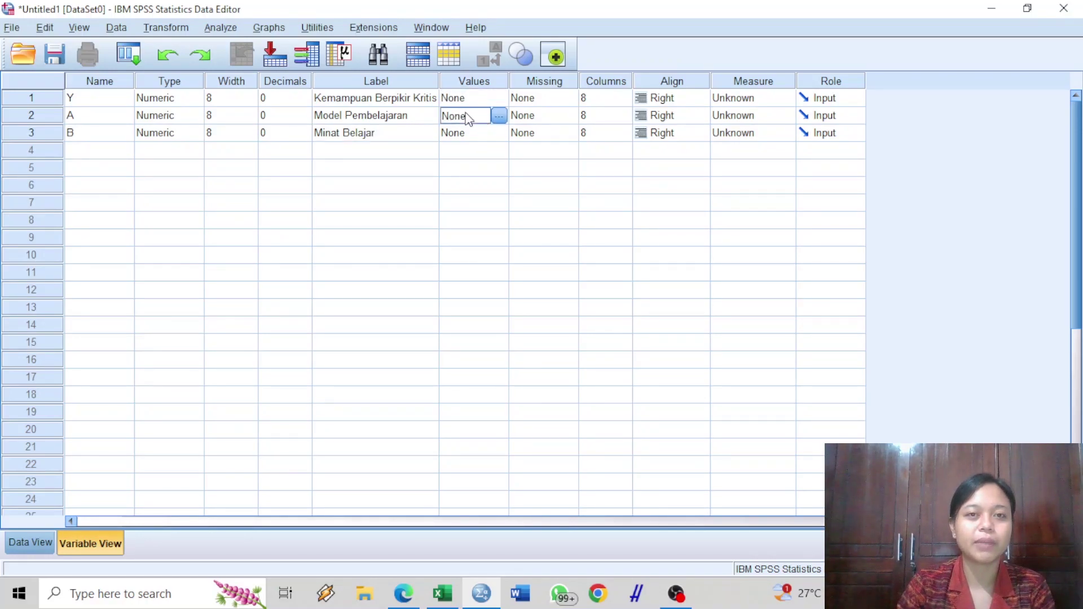
click(498, 115)
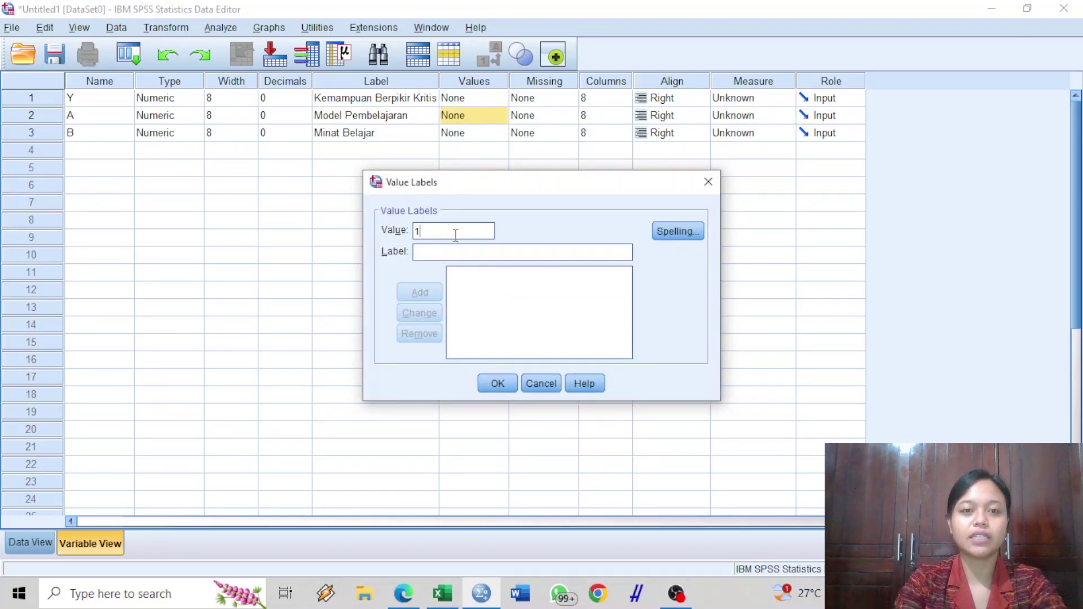
click(446, 253)
text(PBL)
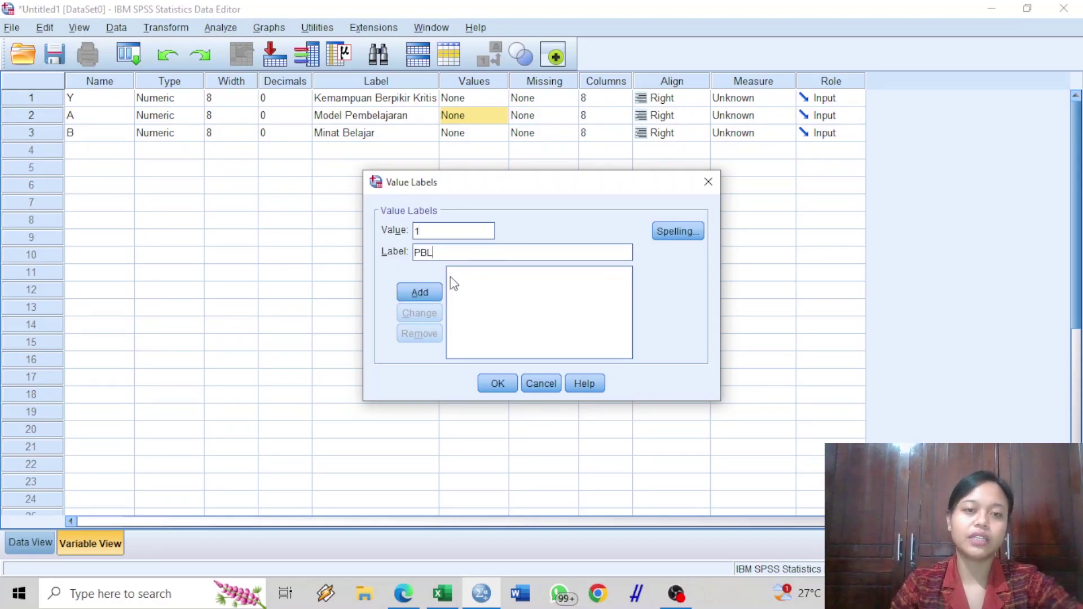
click(419, 292)
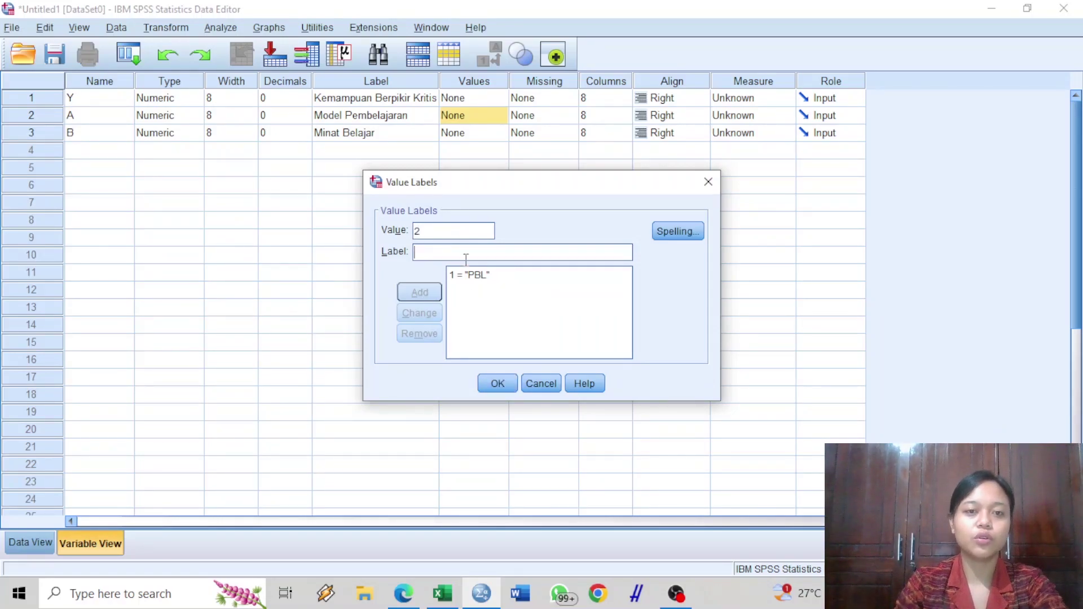
text(K)
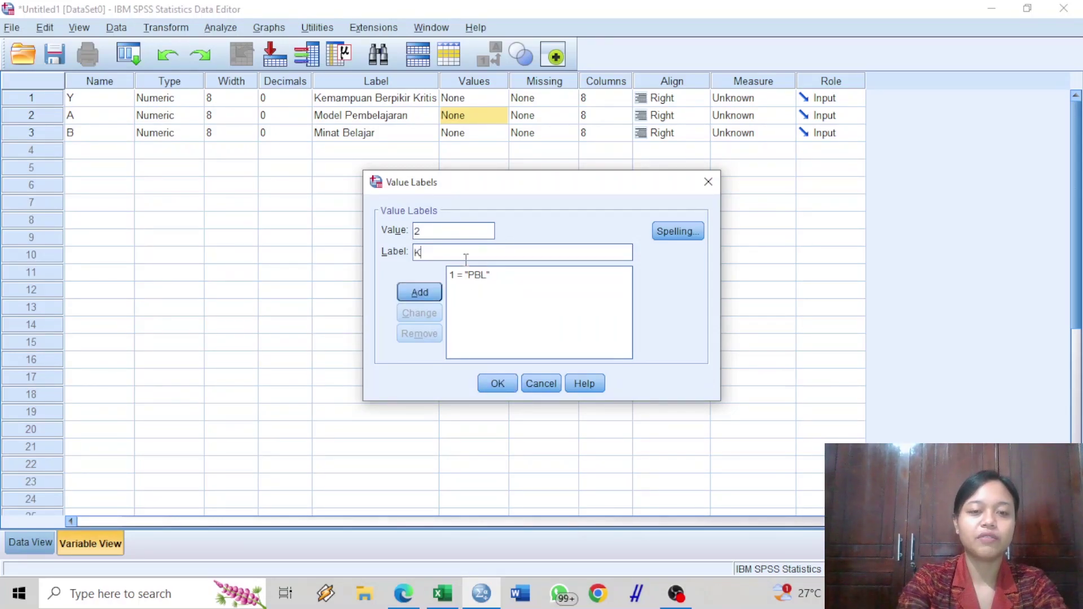
text(onvensional)
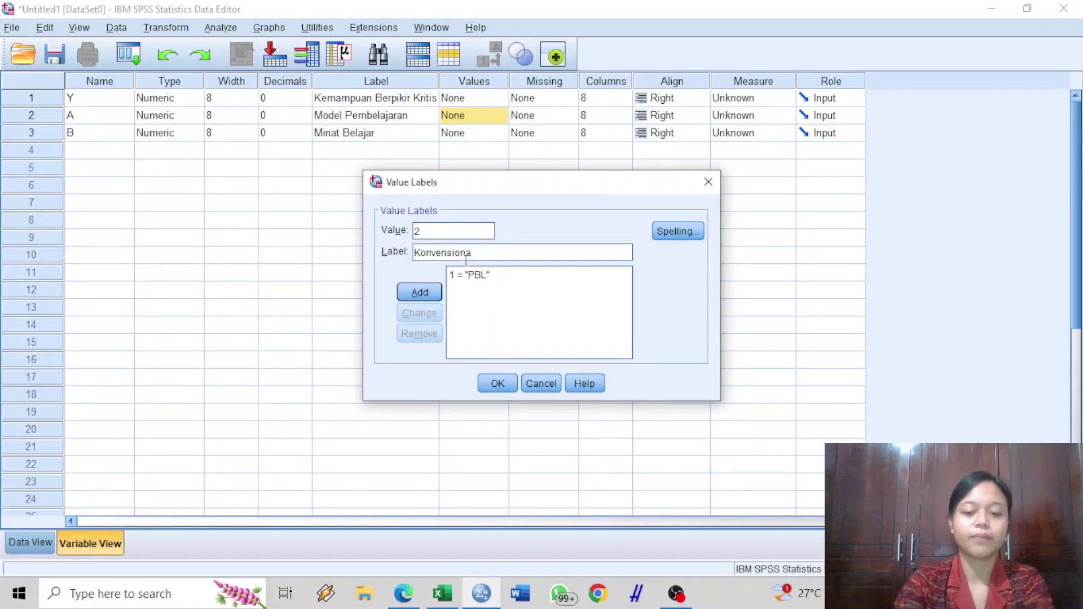
click(426, 295)
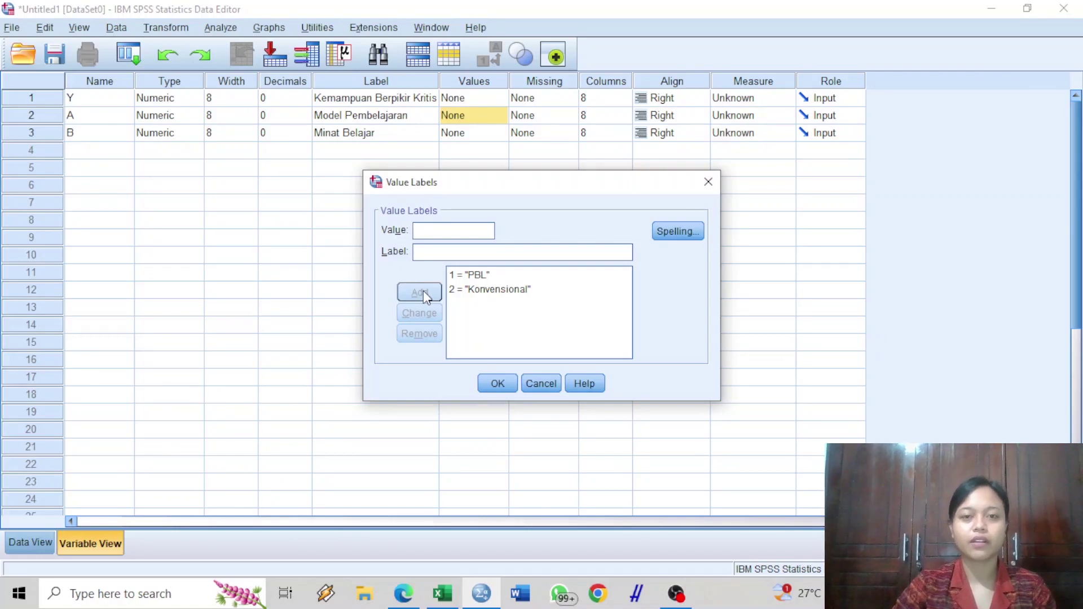
click(498, 385)
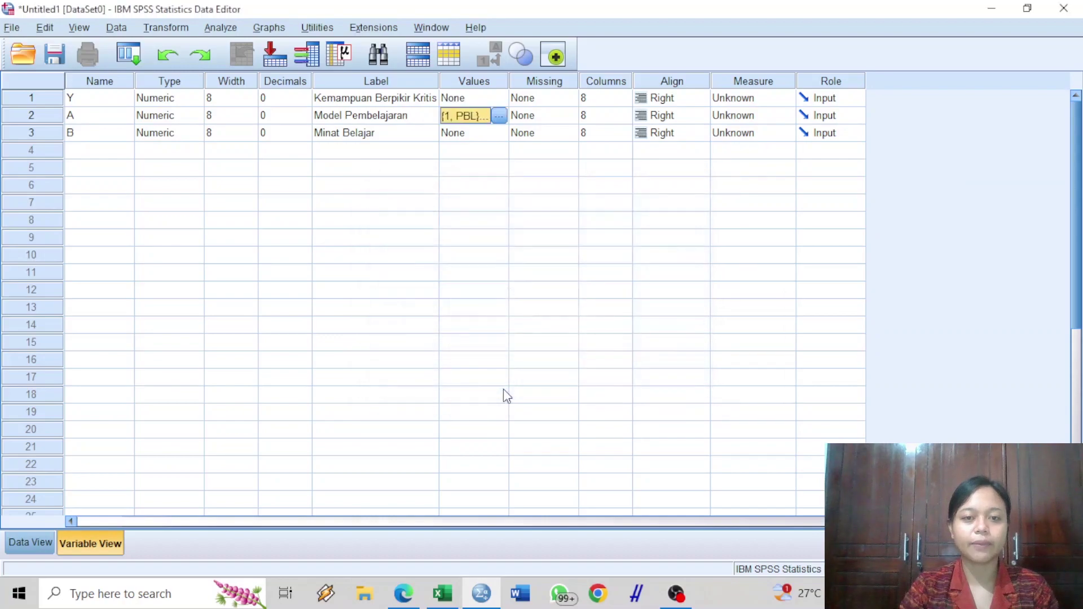
Add the value label 1 = Minat Tinggi to variable B.
click(481, 135)
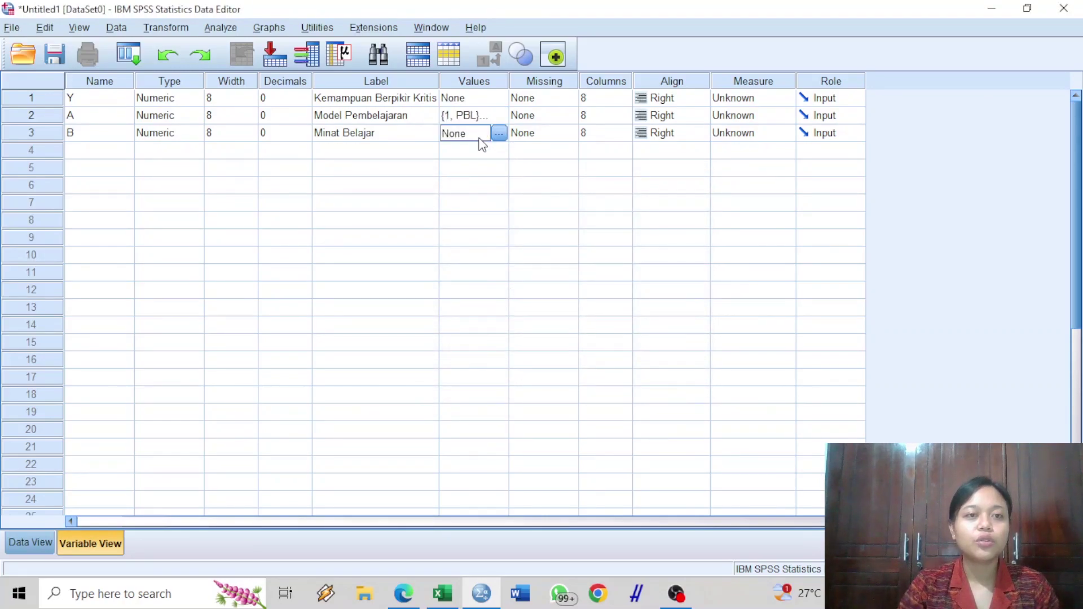
click(498, 133)
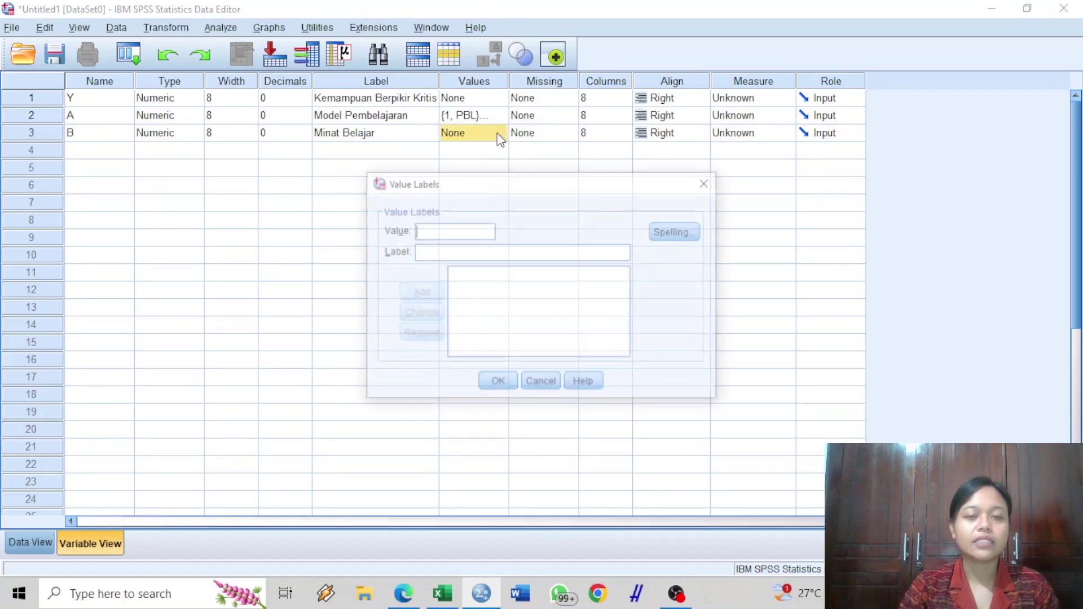
text(1)
click(456, 248)
text(Mina)
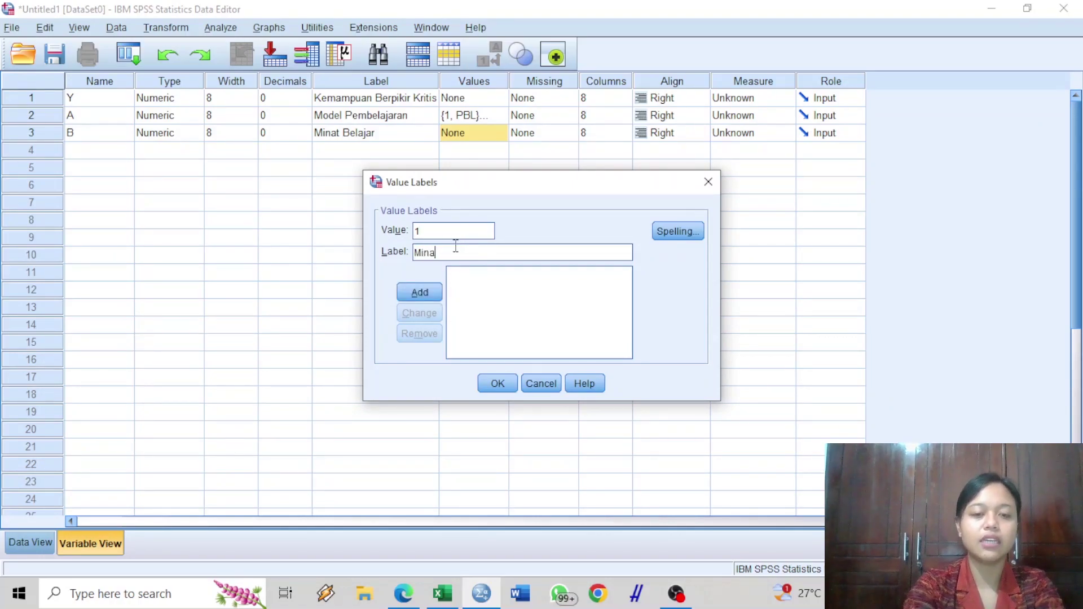
text(t Tinggi)
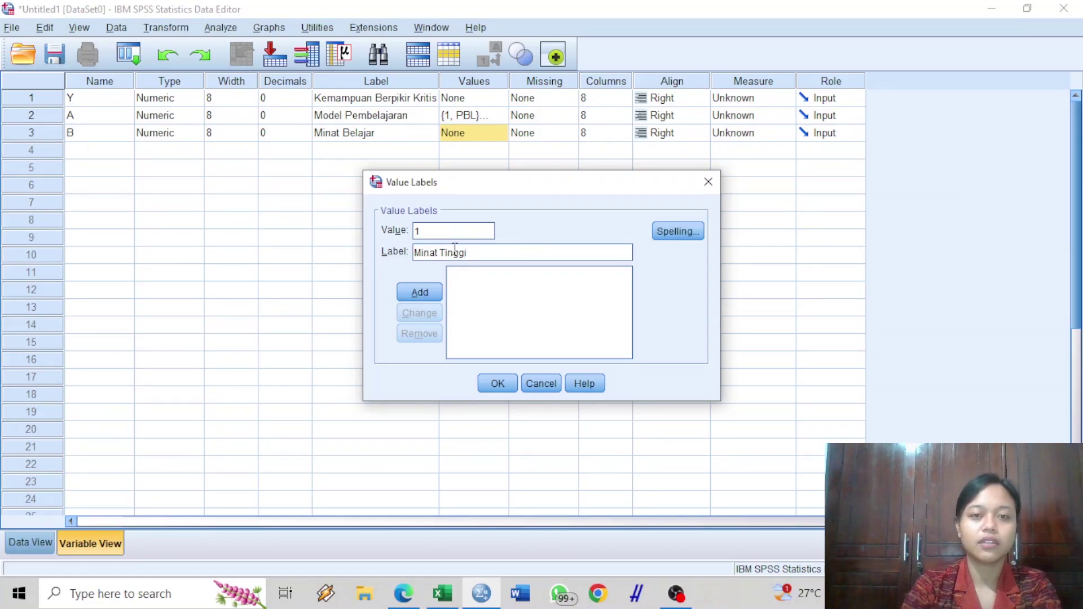
click(429, 298)
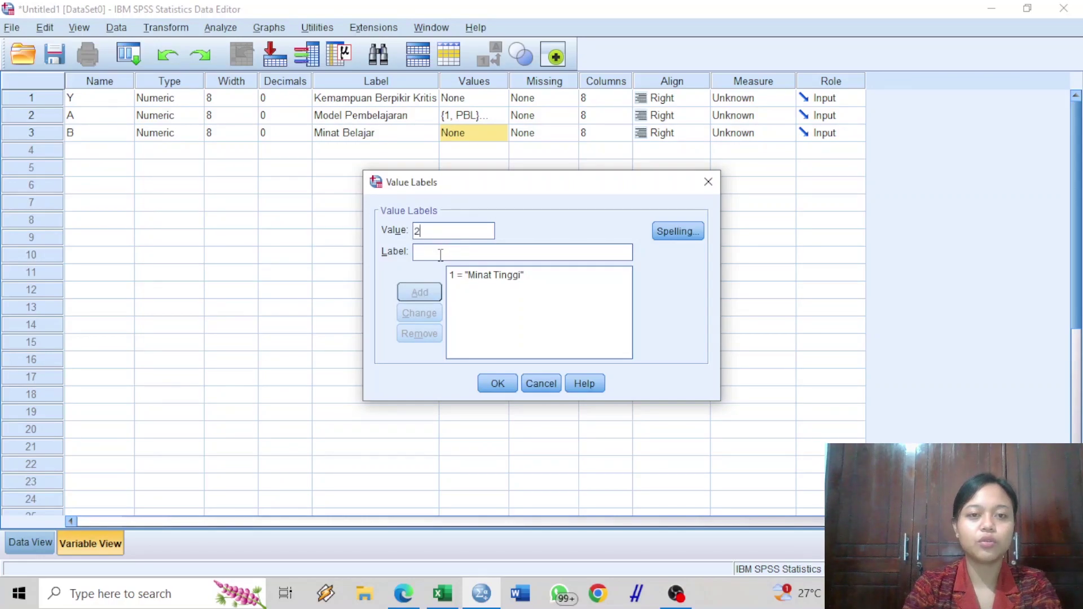
Add the value label 2 = Minat Rendah to variable B and confirm its value labels.
text(2Minat R)
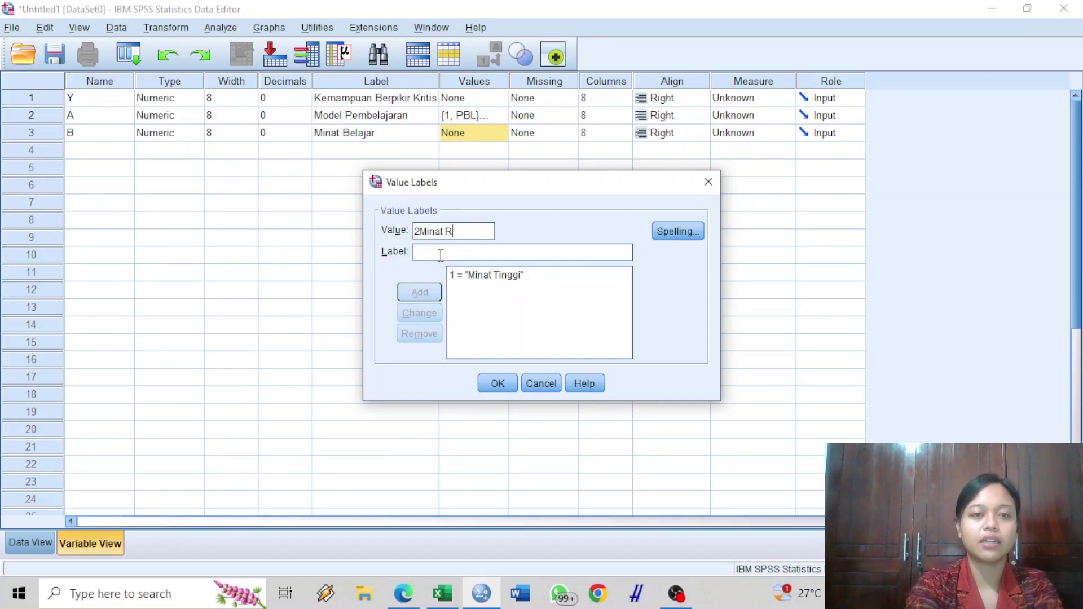
key(BackSpace)
key(BackSpace)
key(BackSpace)
key(BackSpace)
key(BackSpace)
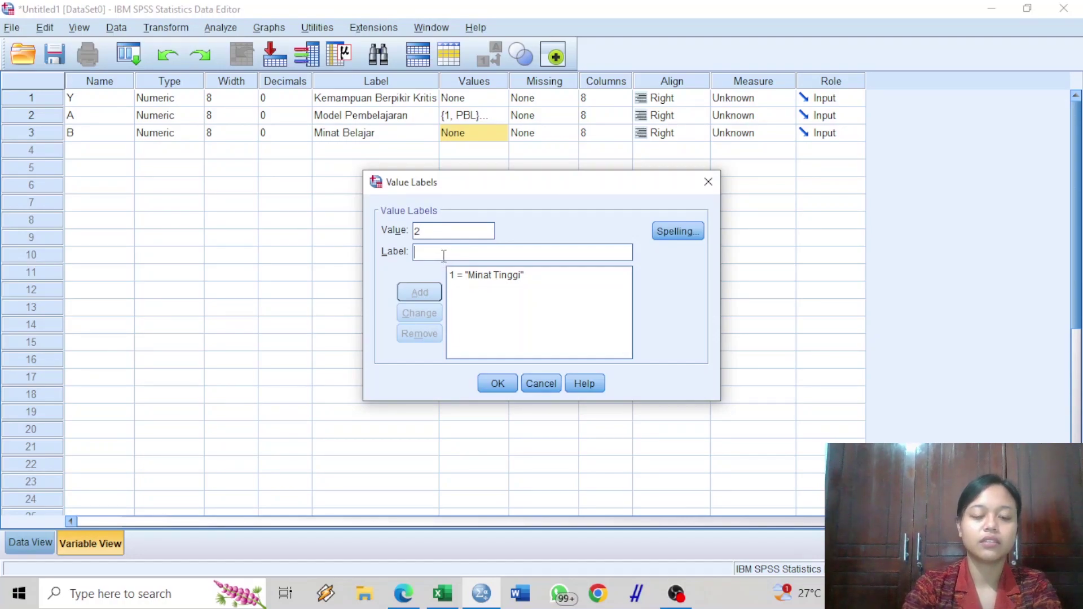
text(Minat Rendah)
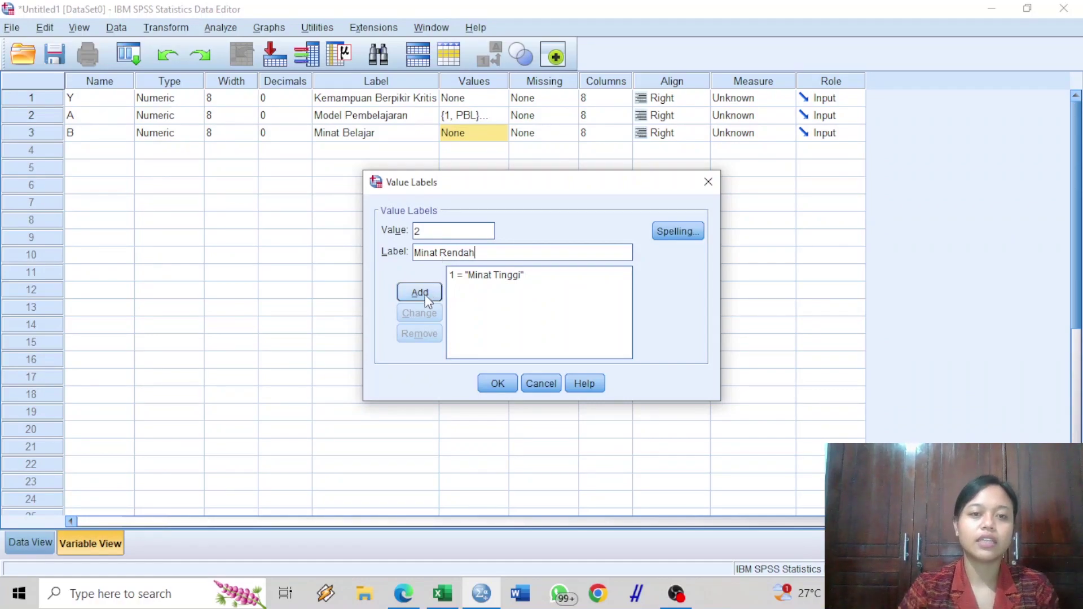
click(419, 293)
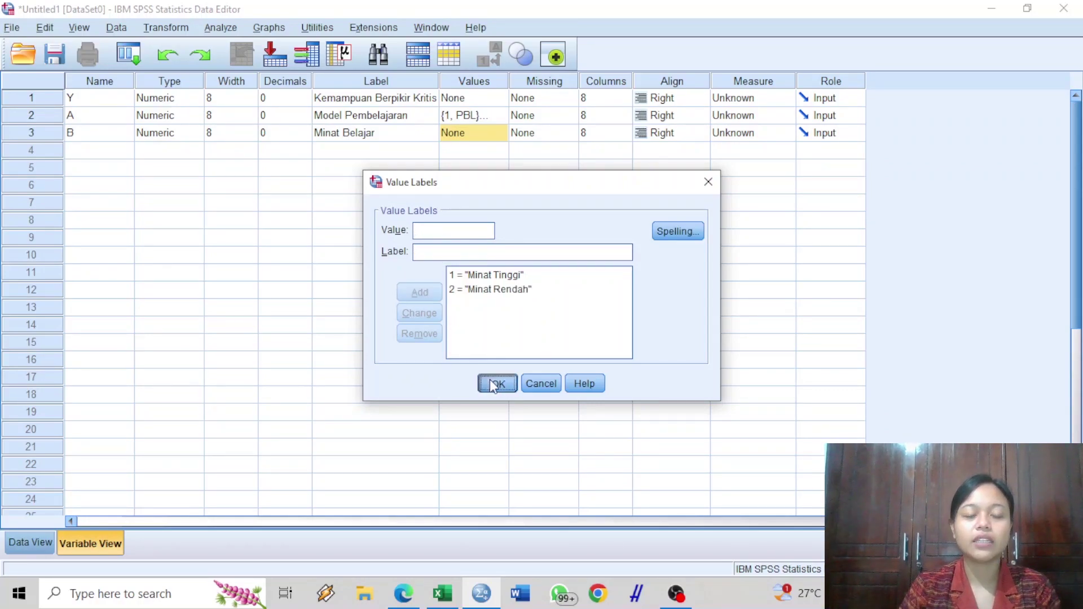
click(496, 382)
Set the alignment of variables Y, A and B to Center.
click(667, 98)
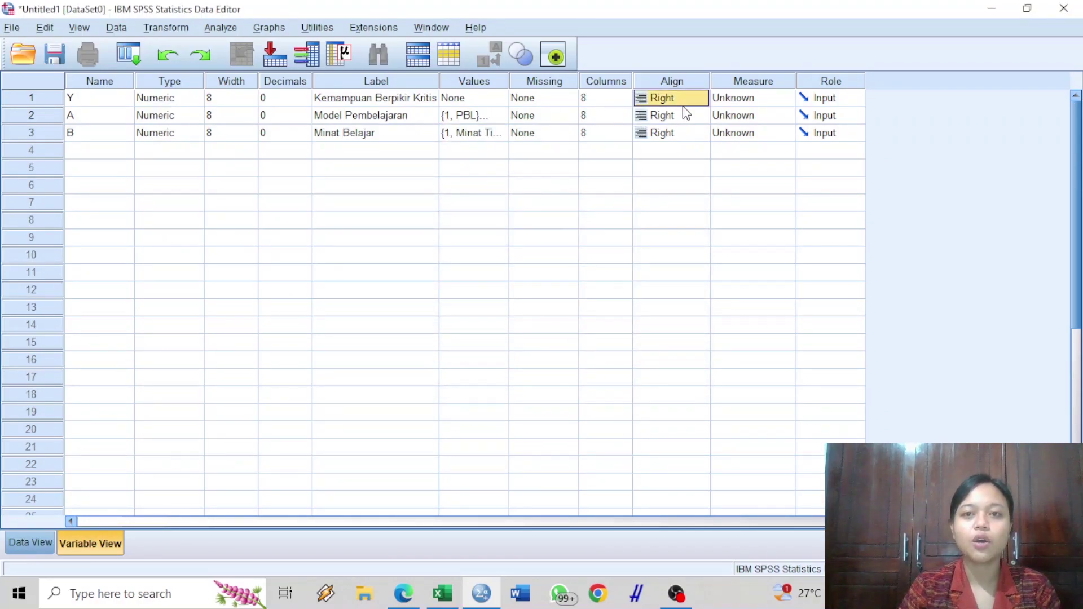
click(691, 102)
click(683, 145)
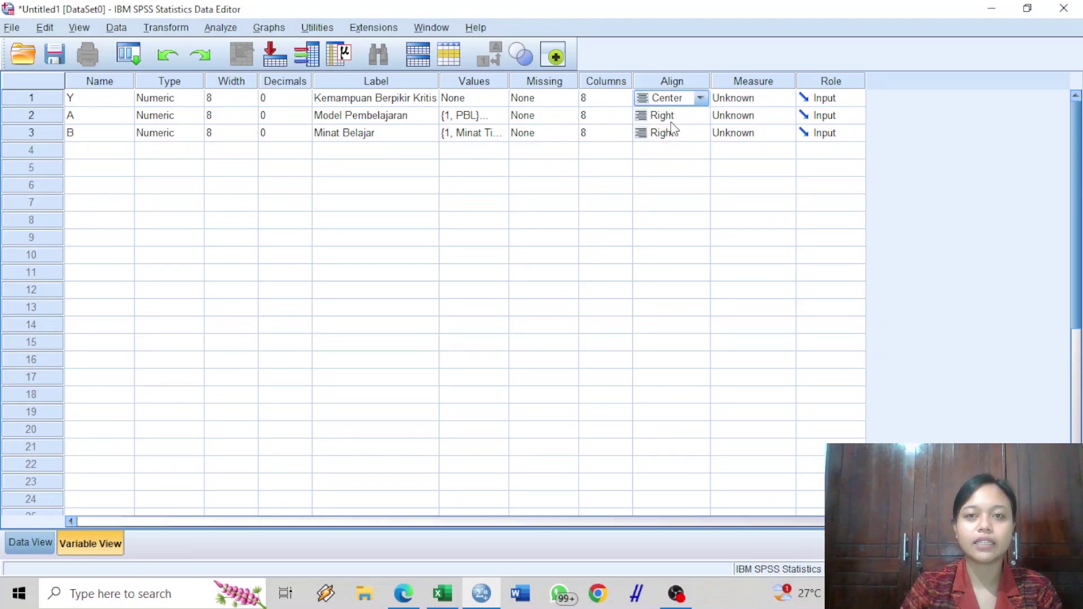
click(675, 116)
click(680, 116)
click(668, 164)
click(675, 135)
click(679, 137)
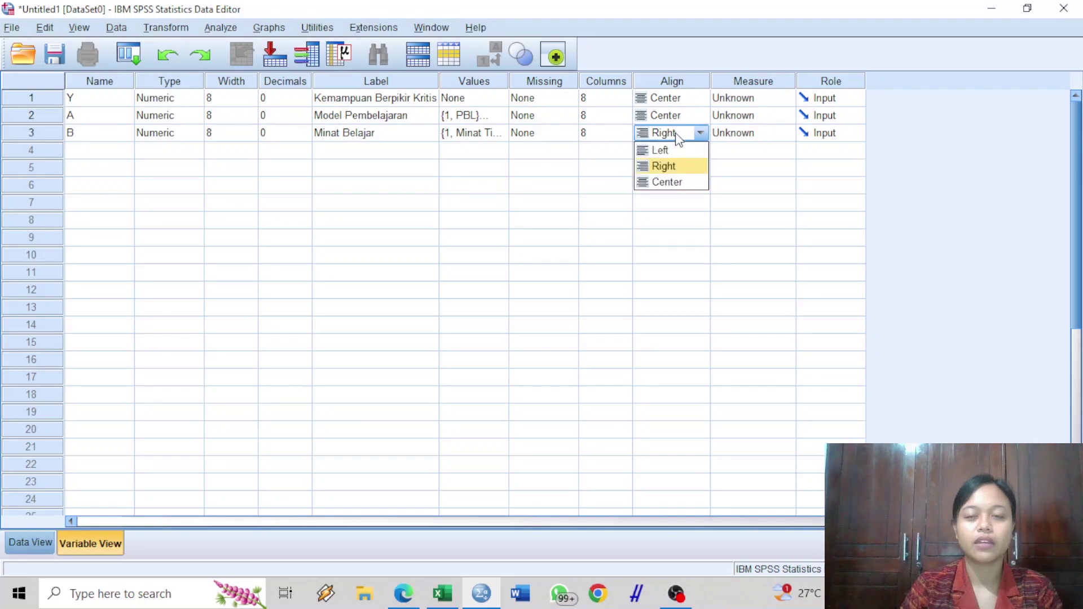
click(679, 184)
Set the measurement level of Y to Scale and of A and B to Nominal.
click(742, 100)
click(742, 100)
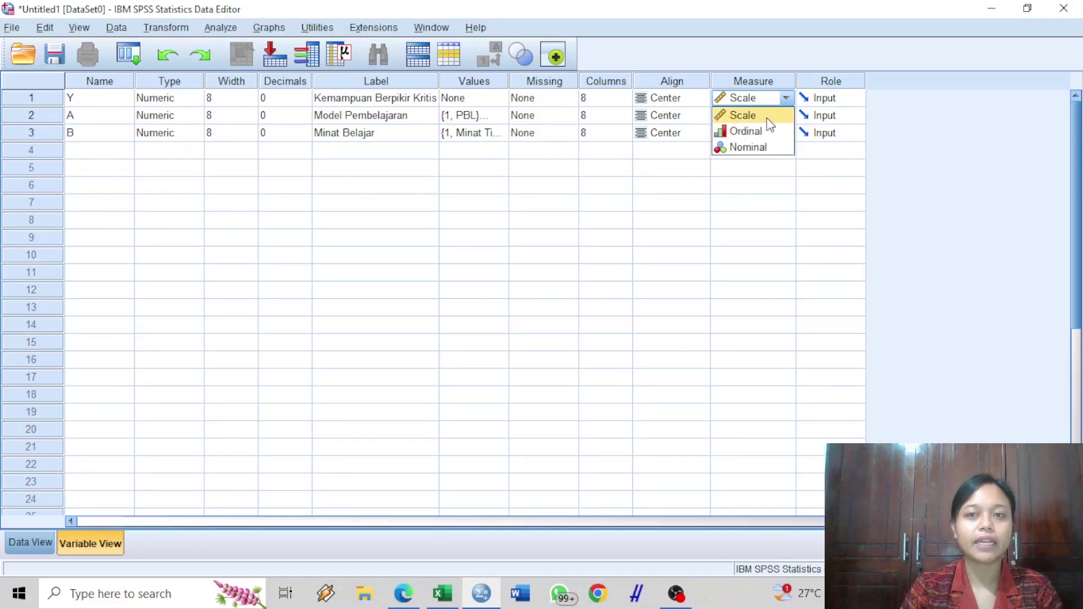
click(767, 117)
click(754, 115)
click(754, 115)
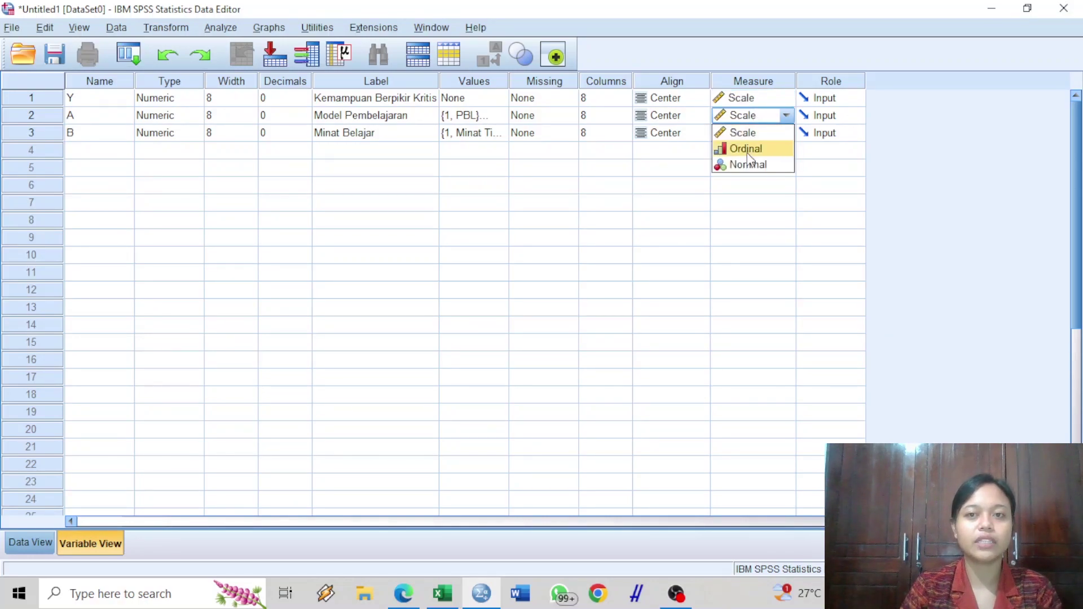
click(748, 164)
click(753, 133)
click(753, 133)
click(750, 182)
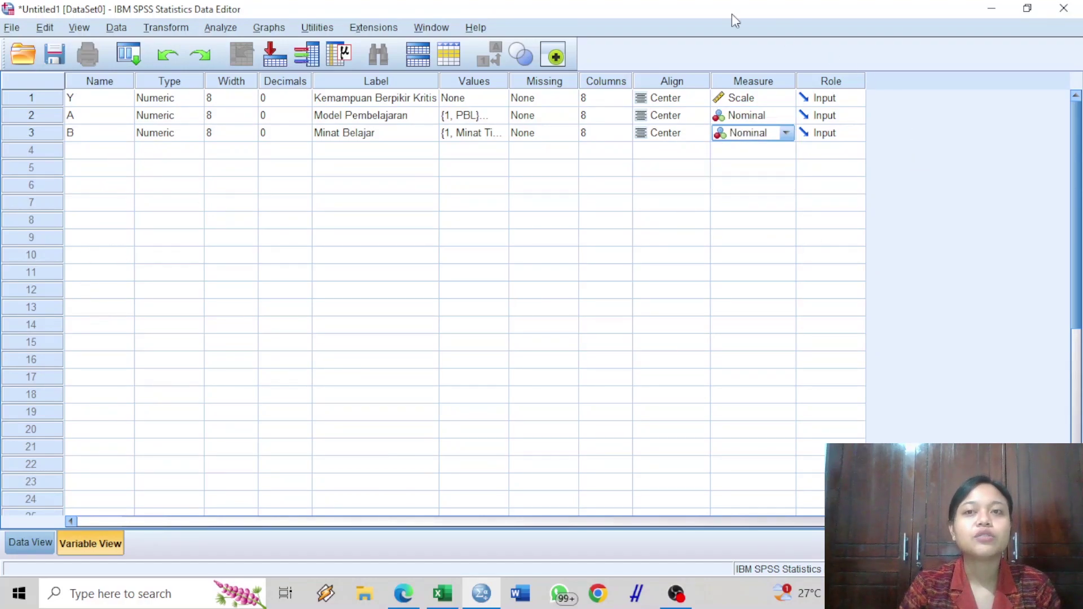
Copy the first Y, A, B data block (B18:D57) from the Excel sheet into the SPSS data, starting at row 1.
click(30, 545)
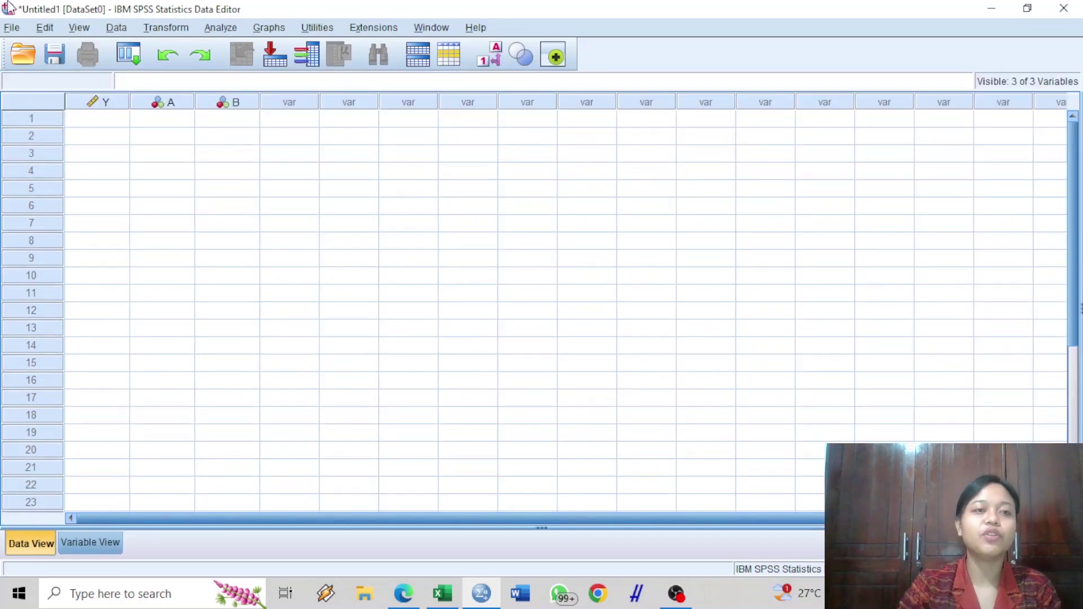
click(97, 119)
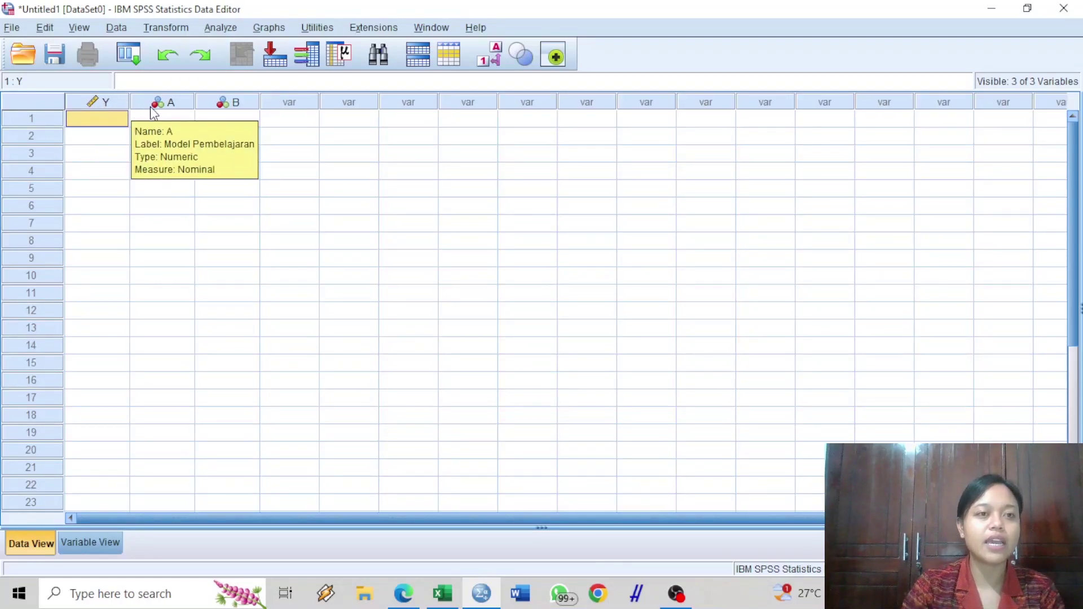
click(443, 594)
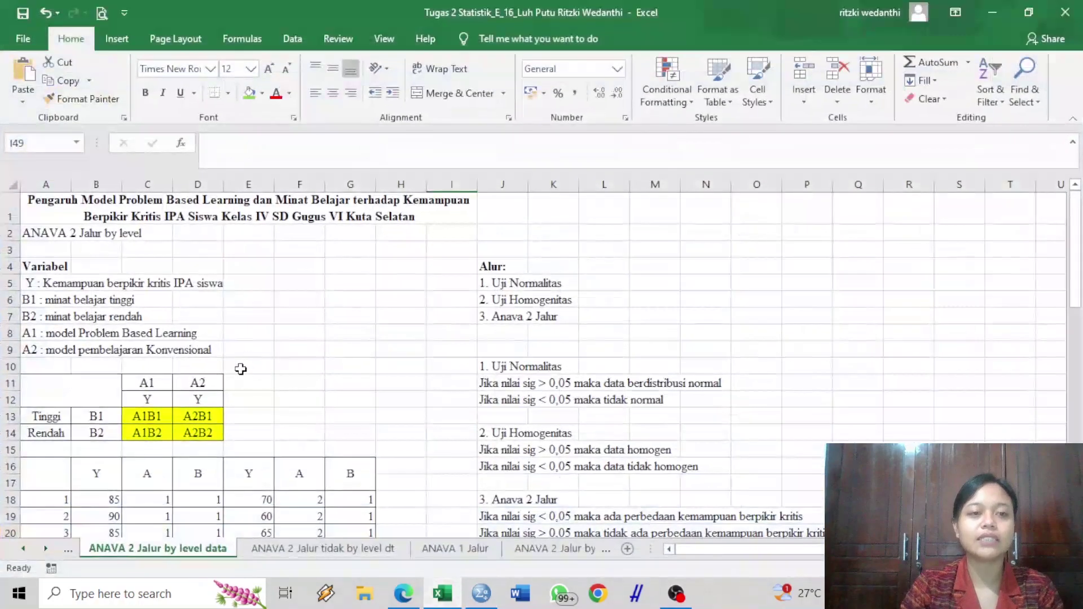
scroll(241, 369, down, 2)
click(213, 387)
click(105, 386)
drag(104, 386, 193, 510)
key(ctrl+q)
key(alt+Tab)
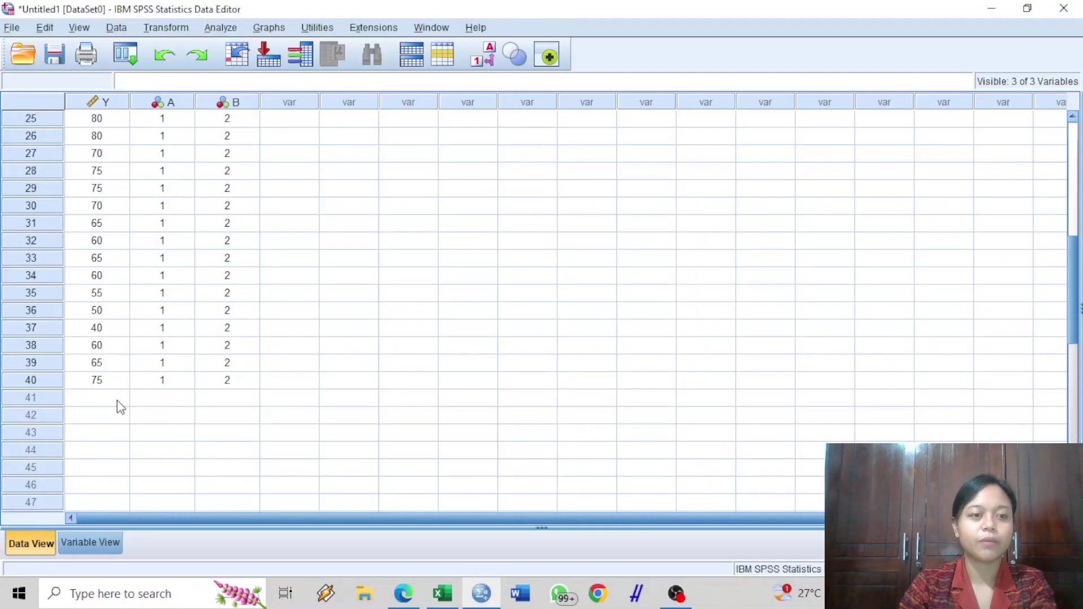
Copy the second Y, A, B data block (E18:G57) from Excel and append it in SPSS from row 41 of Y.
click(116, 403)
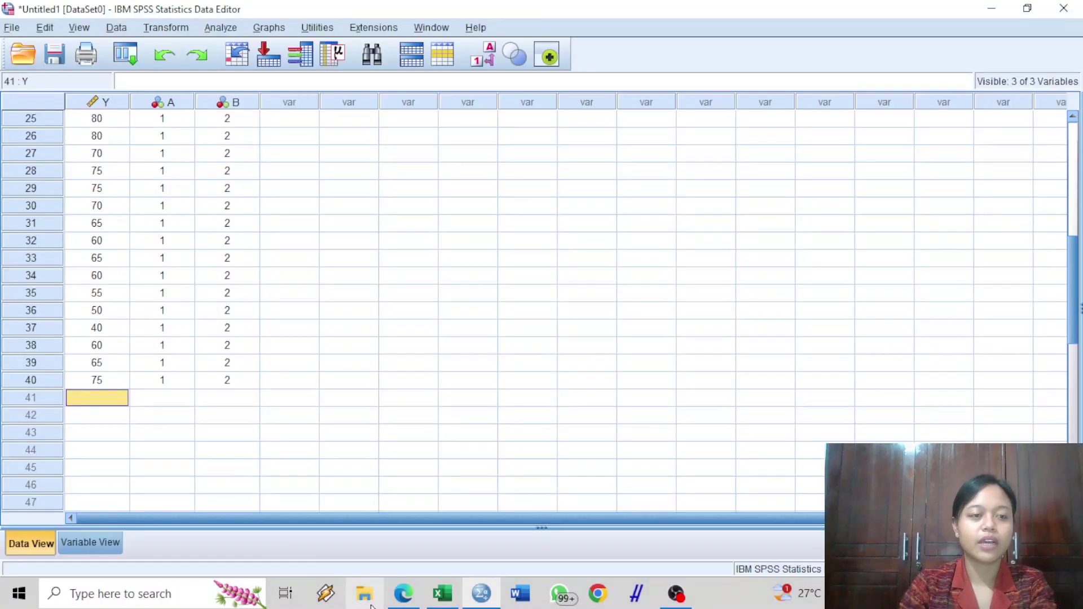
click(455, 598)
scroll(273, 313, up, 12)
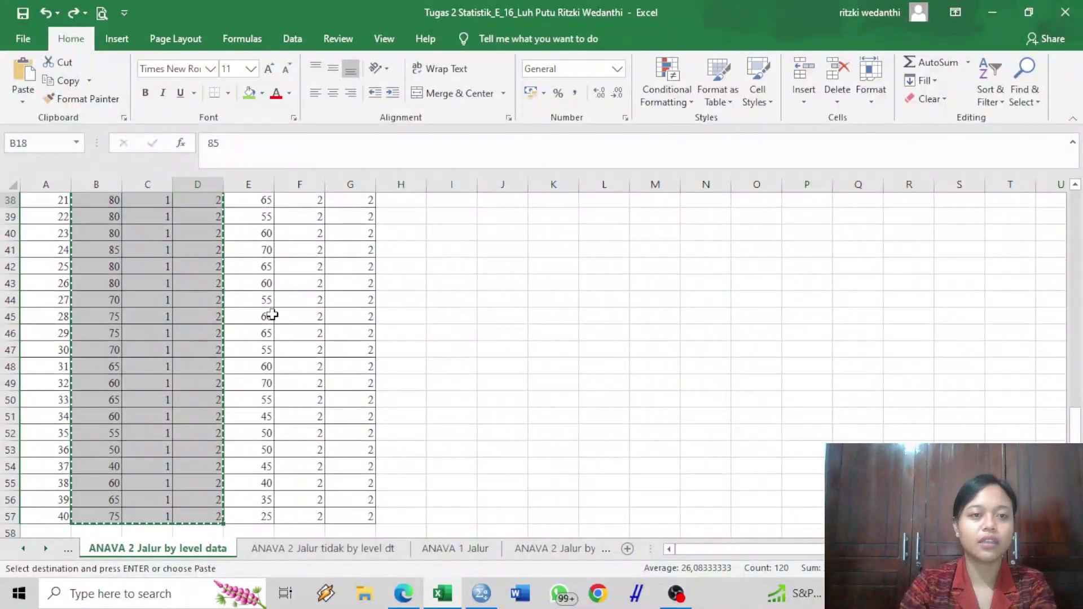
scroll(281, 251, down, 5)
drag(266, 202, 323, 504)
drag(352, 498, 352, 498)
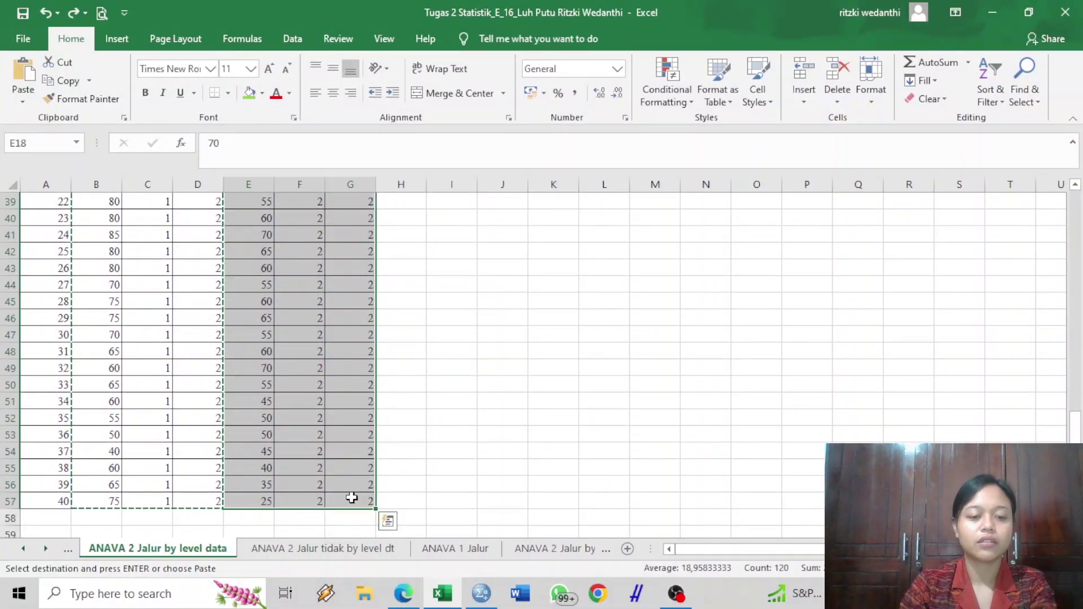
key(ctrl+c)
scroll(355, 490, up, 8)
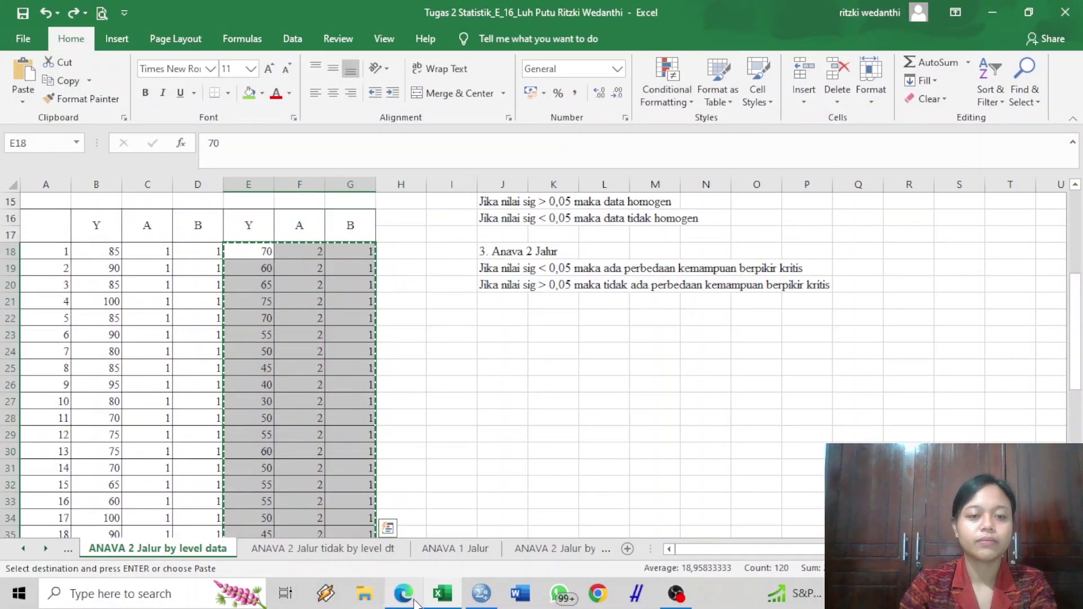
click(481, 593)
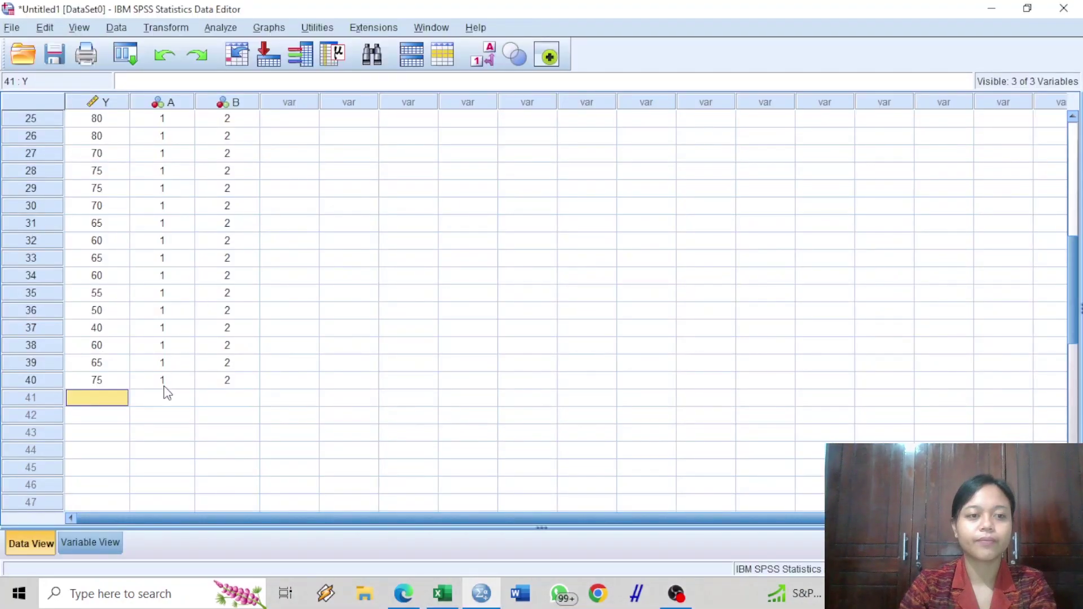
key(ctrl+v)
scroll(249, 355, down, 6)
scroll(249, 356, down, 8)
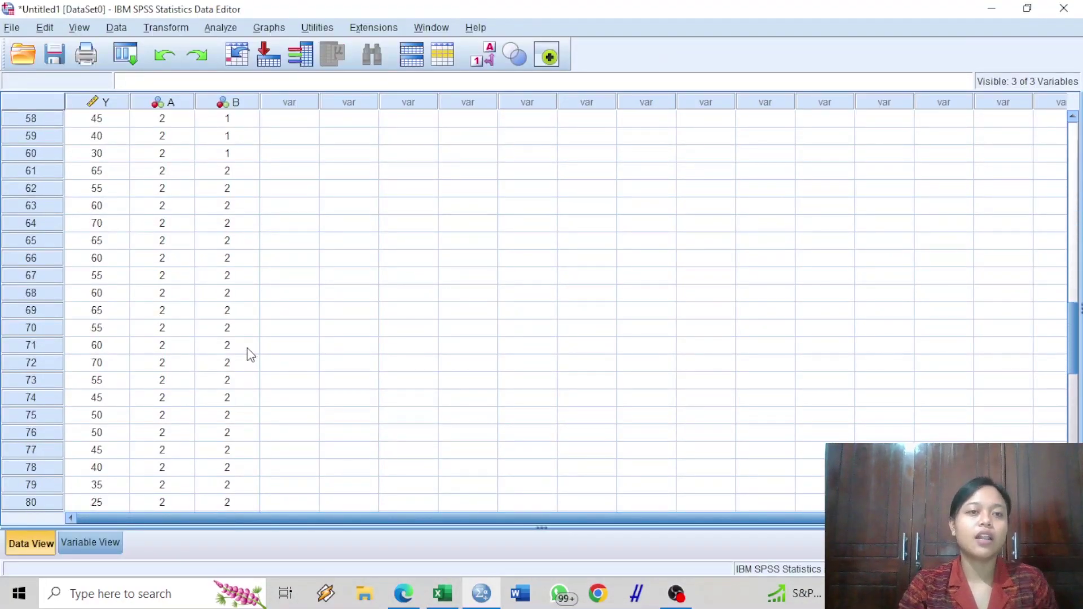
Review the entered data from the first row in SPSS and the normality test criteria in the Excel sheet.
scroll(249, 356, up, 11)
scroll(248, 356, up, 11)
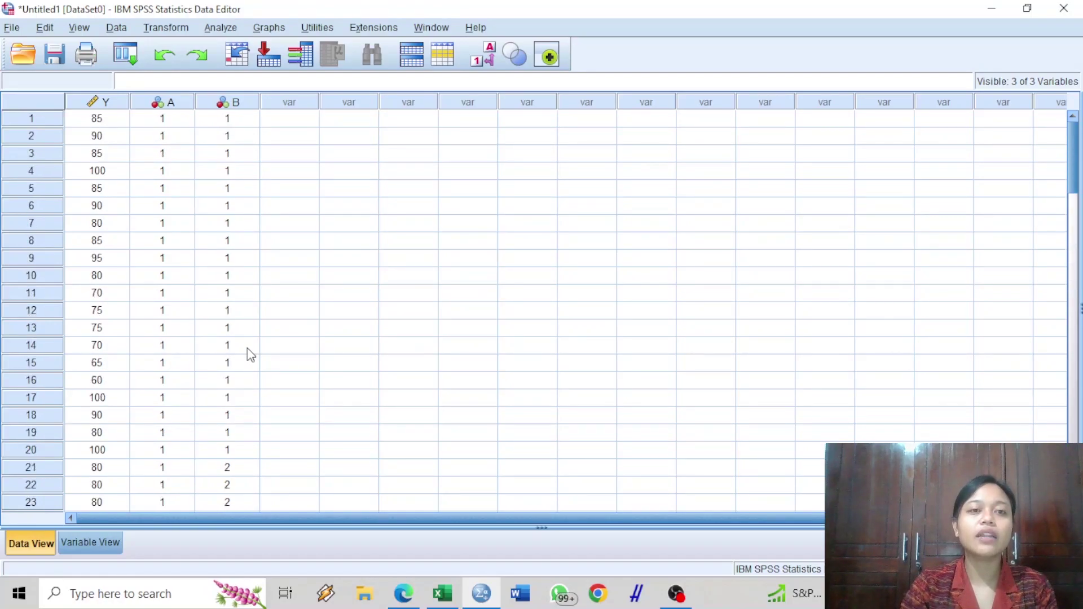
click(441, 593)
scroll(471, 361, up, 5)
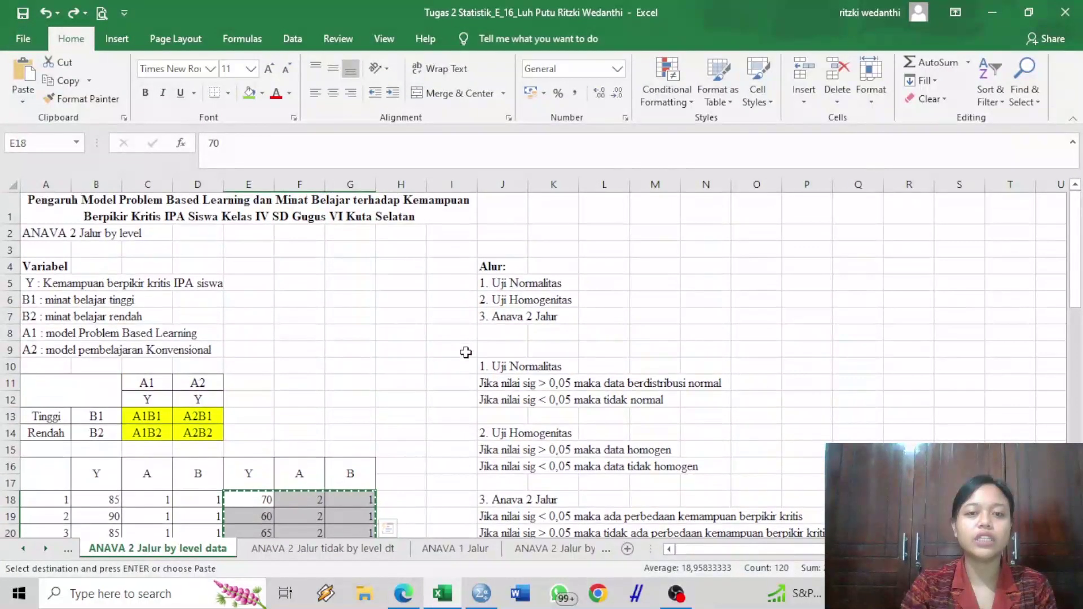
click(461, 381)
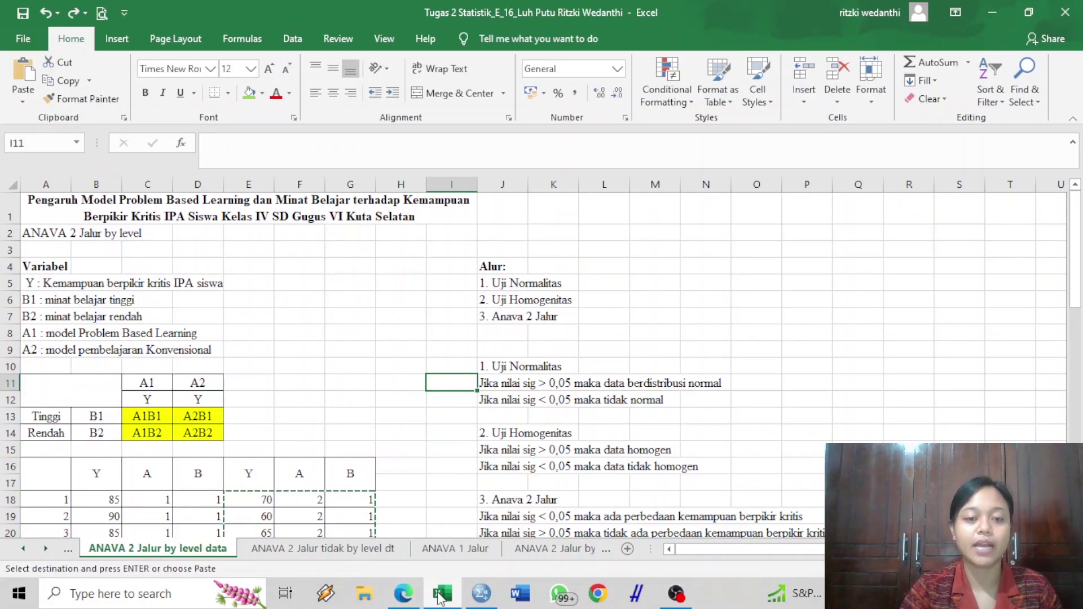
click(481, 593)
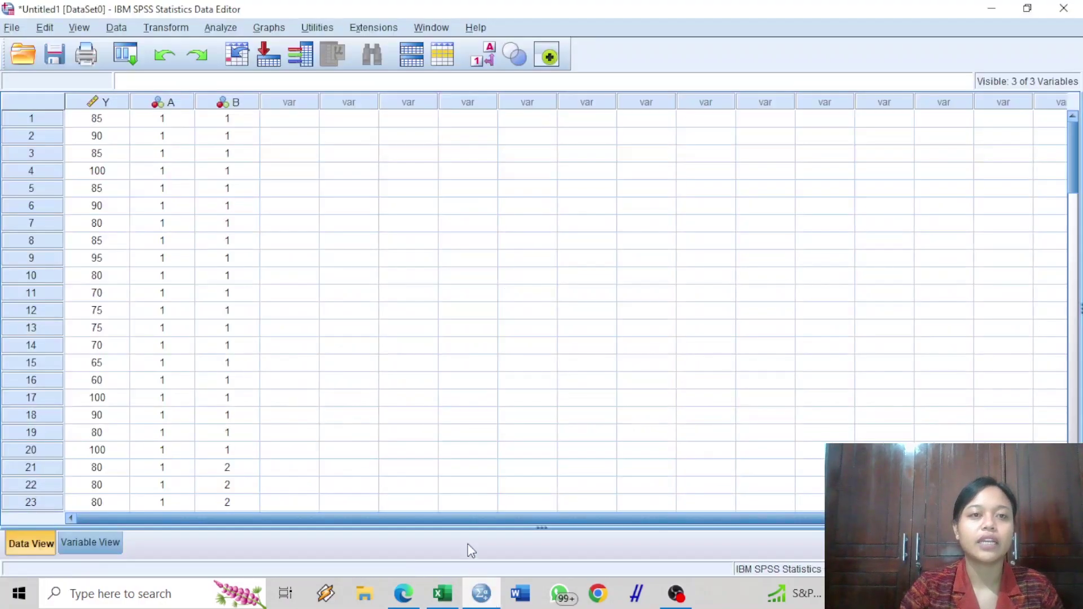
Set up an Explore analysis with Kemampuan Berpikir Kritis as dependent and Model Pembelajaran and Minat Belajar as factors.
click(225, 29)
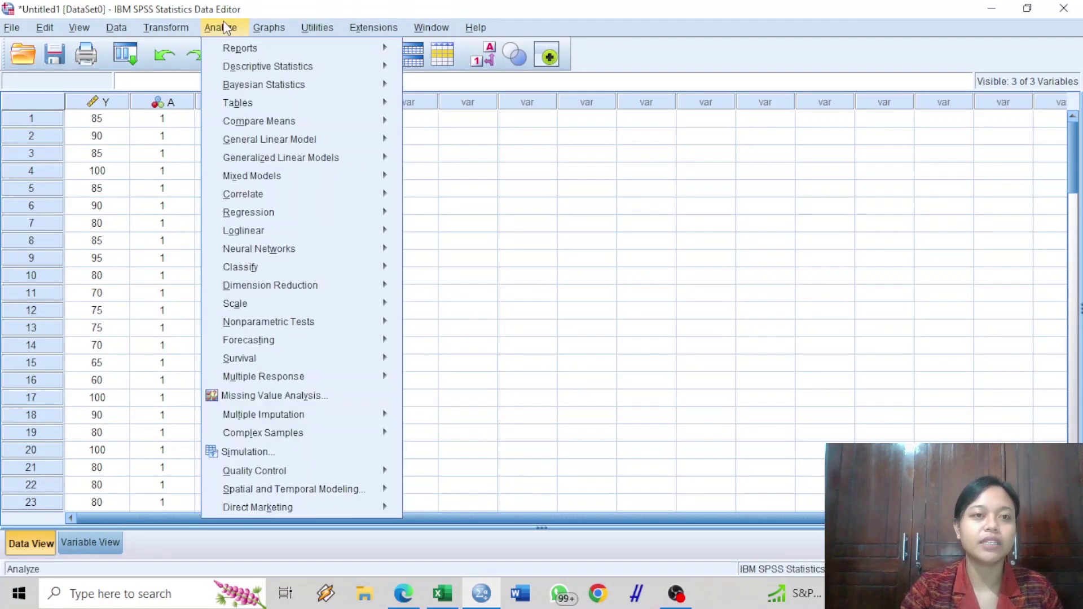
mouse_move(369, 68)
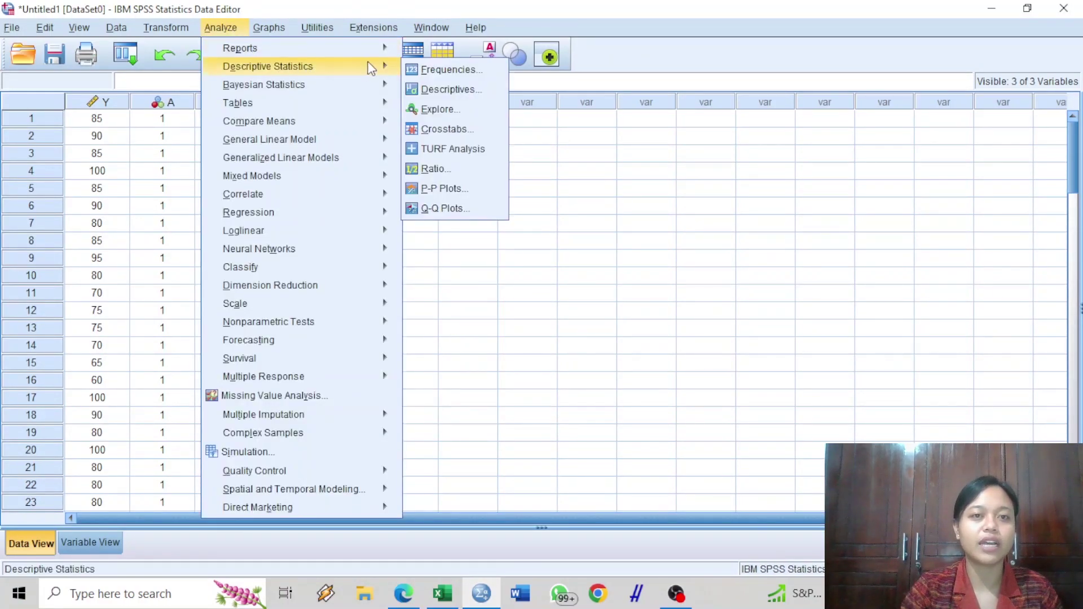
click(435, 109)
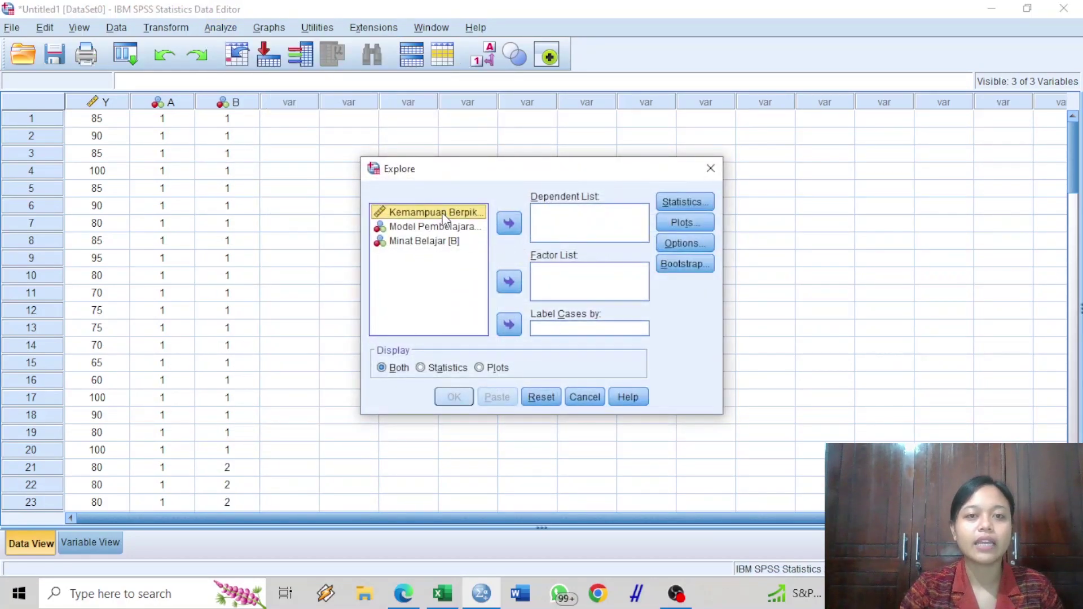
click(509, 224)
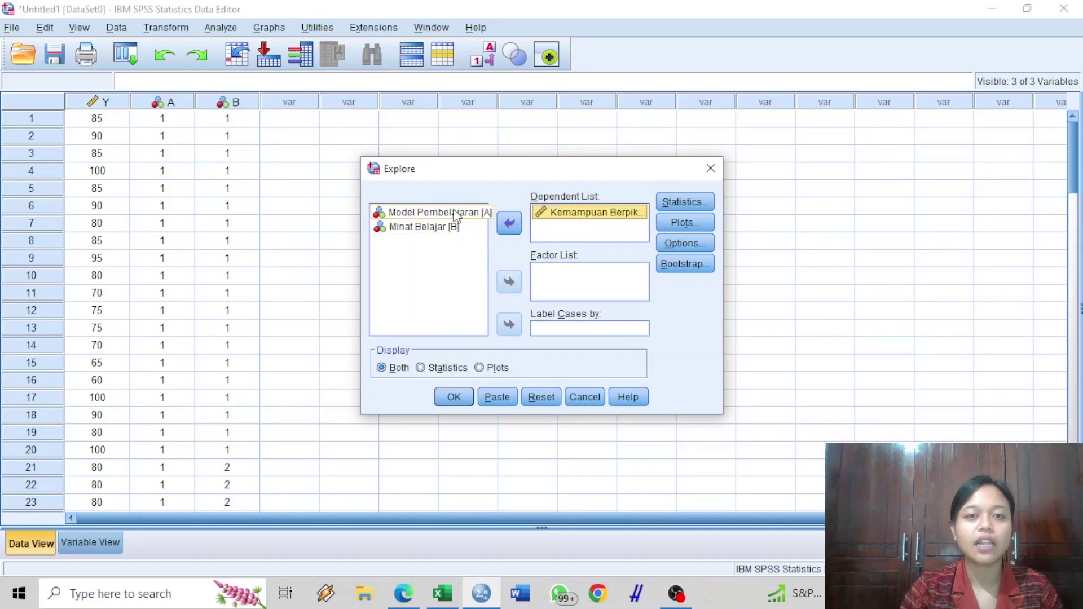
click(509, 282)
click(428, 225)
click(509, 282)
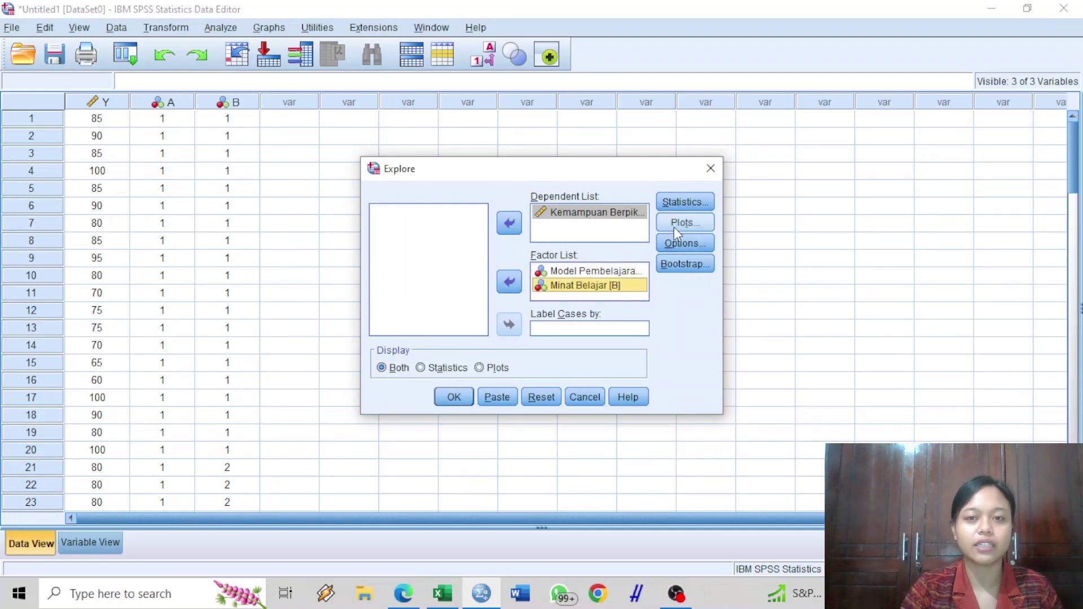
Include normality plots with tests and a histogram in the Explore analysis and run it.
click(679, 225)
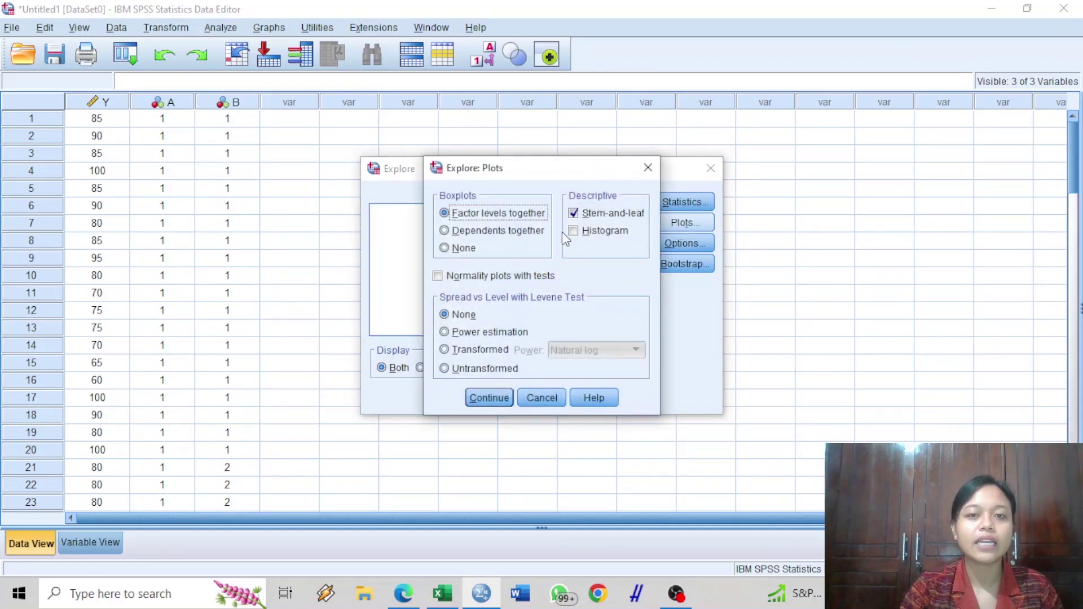
click(439, 277)
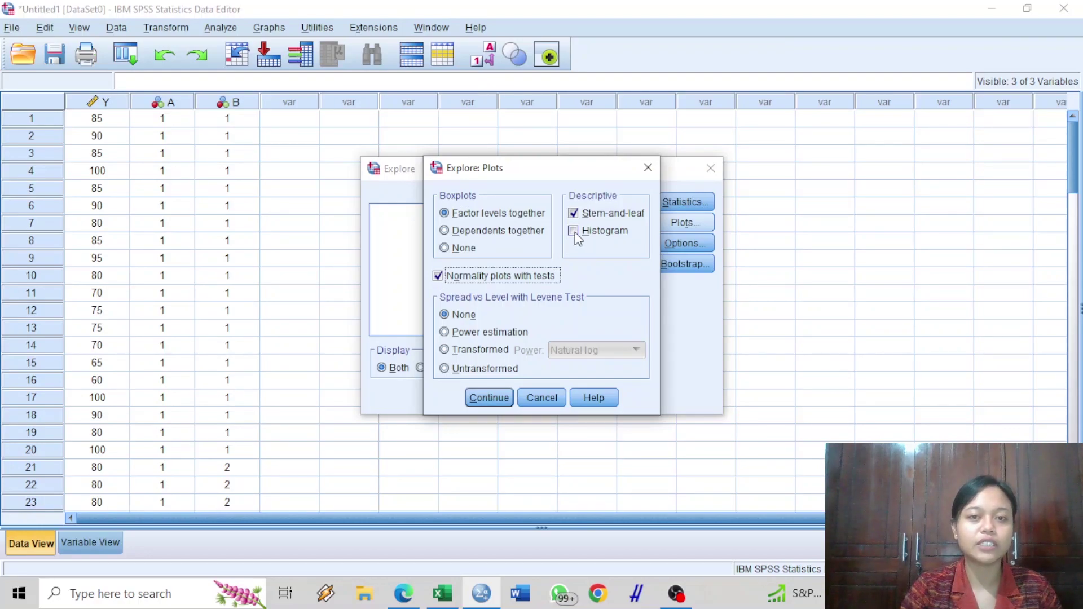
click(575, 231)
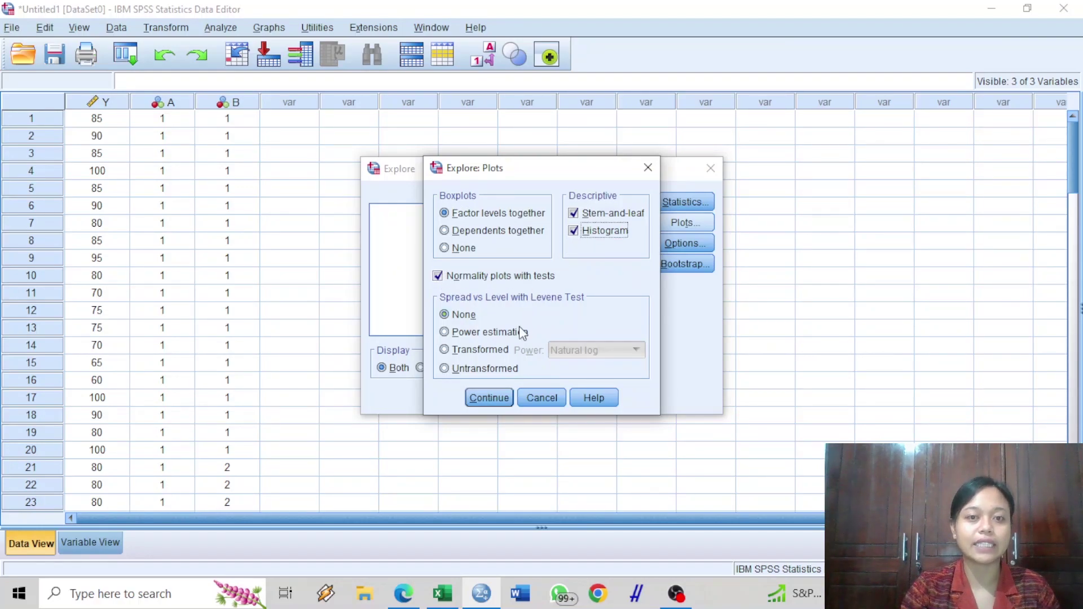
click(487, 397)
click(470, 398)
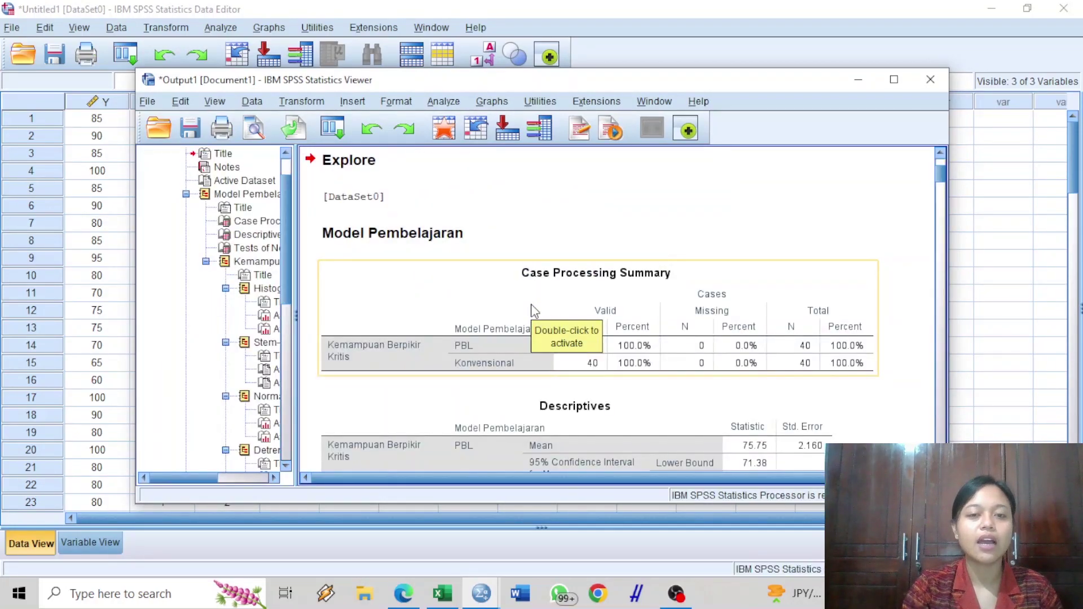
Examine the Explore output for Model Pembelajaran, from the Descriptives to the significance values in the Tests of Normality table.
scroll(572, 364, down, 5)
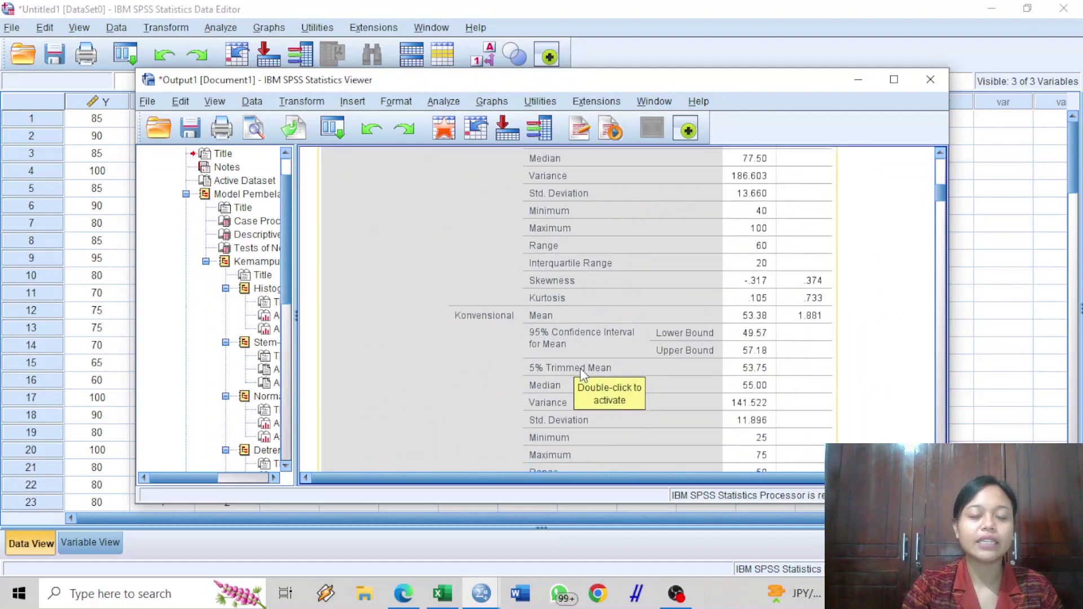
scroll(581, 361, up, 3)
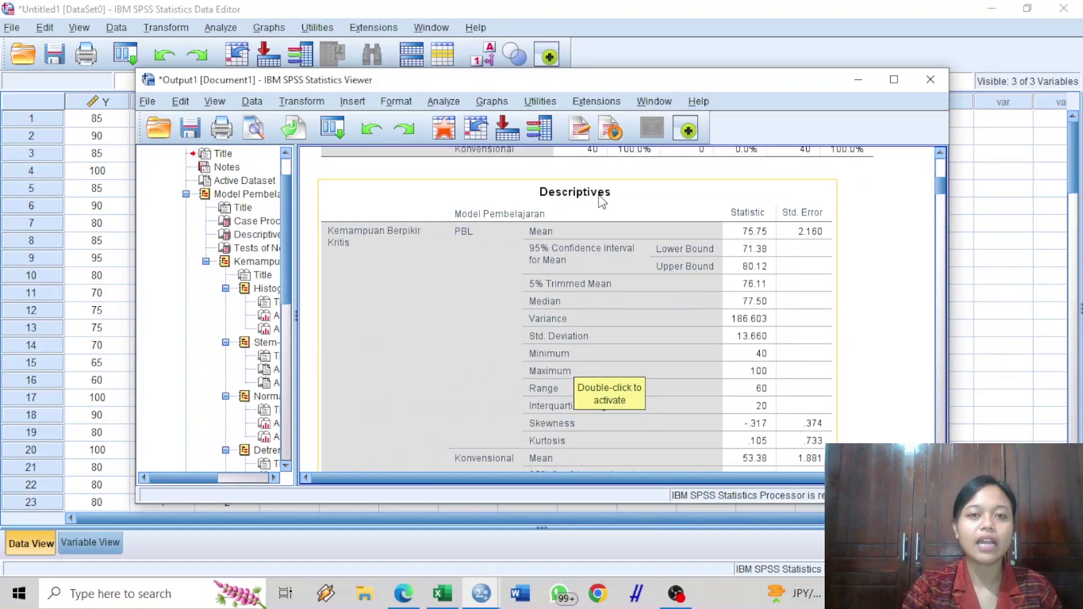
scroll(631, 331, down, 8)
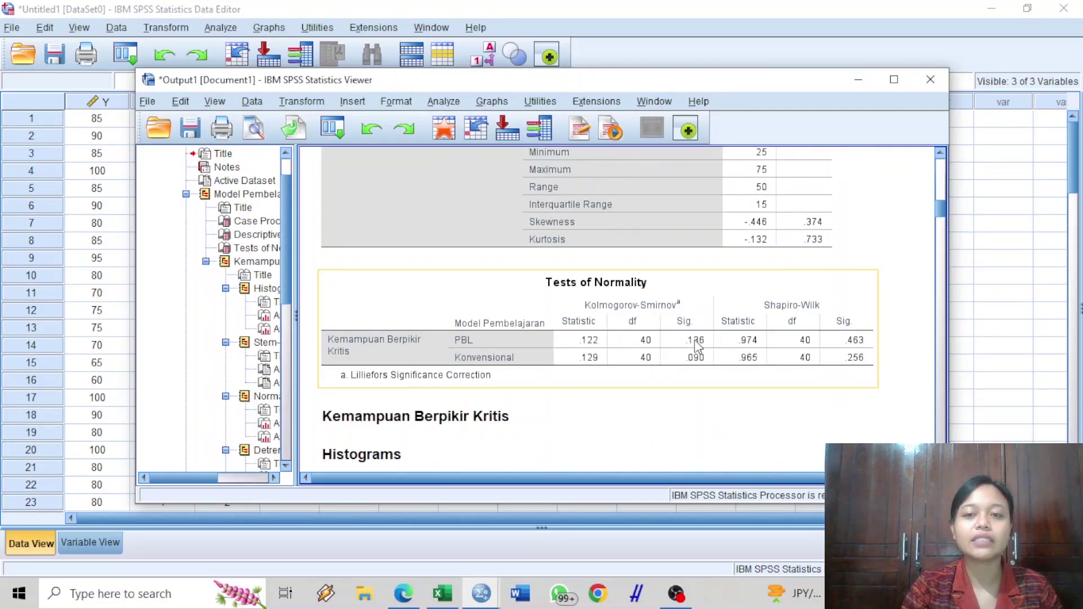
click(675, 355)
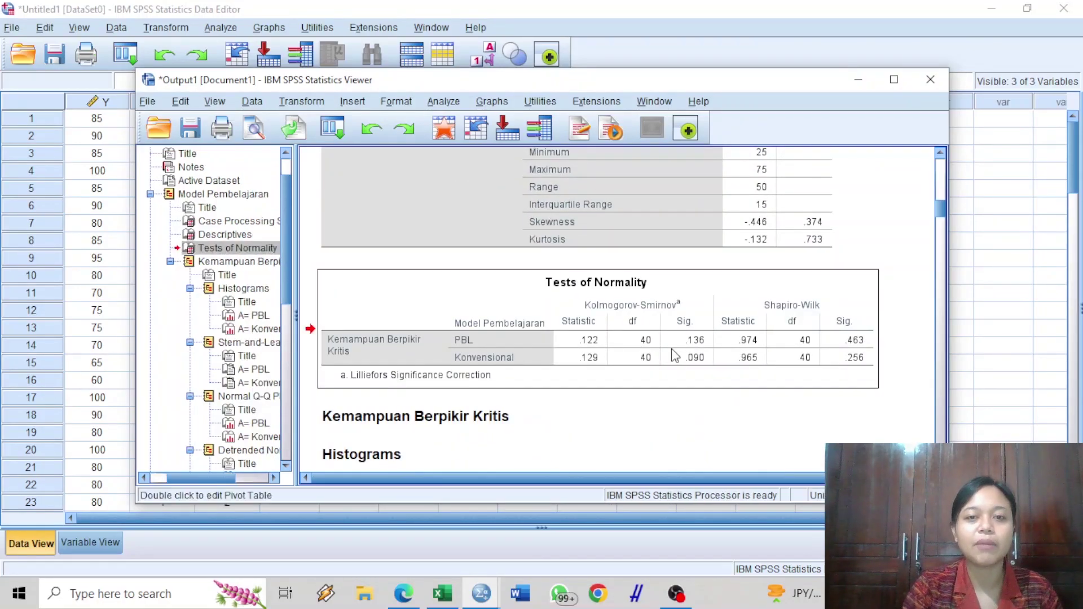
scroll(675, 356, down, 2)
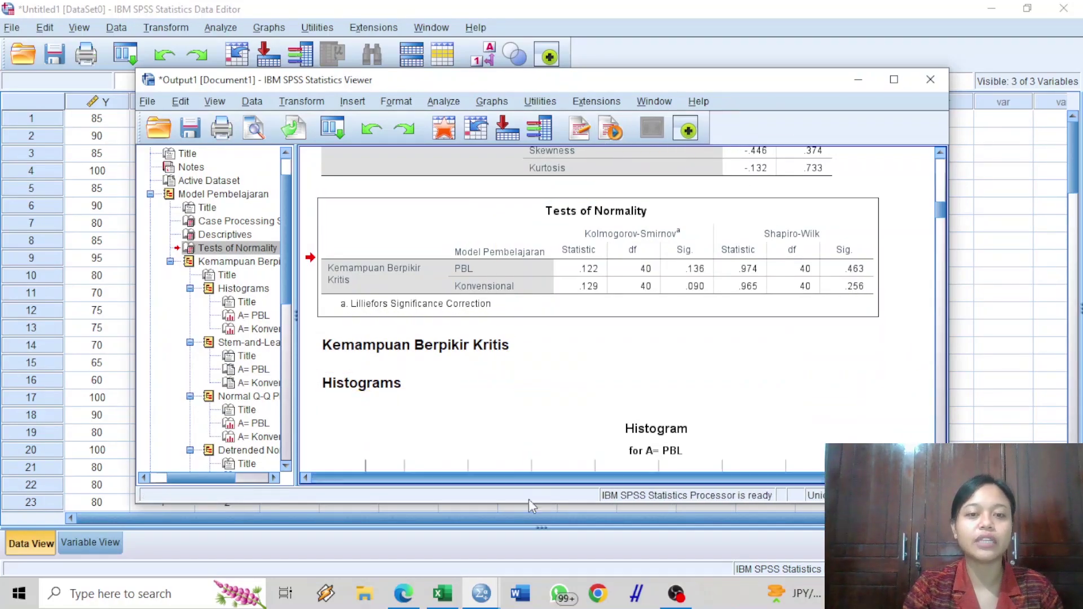
In the Excel sheet, merge and center cells R11:S12 beside the Uji Normalitas criteria and fill them green.
click(443, 593)
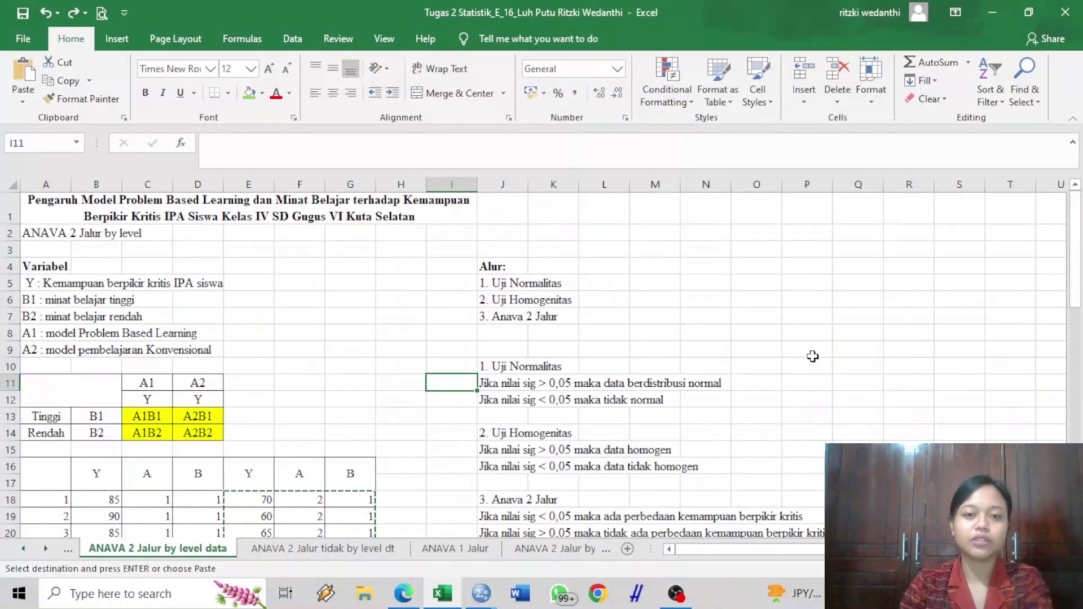
drag(894, 384, 951, 399)
click(449, 93)
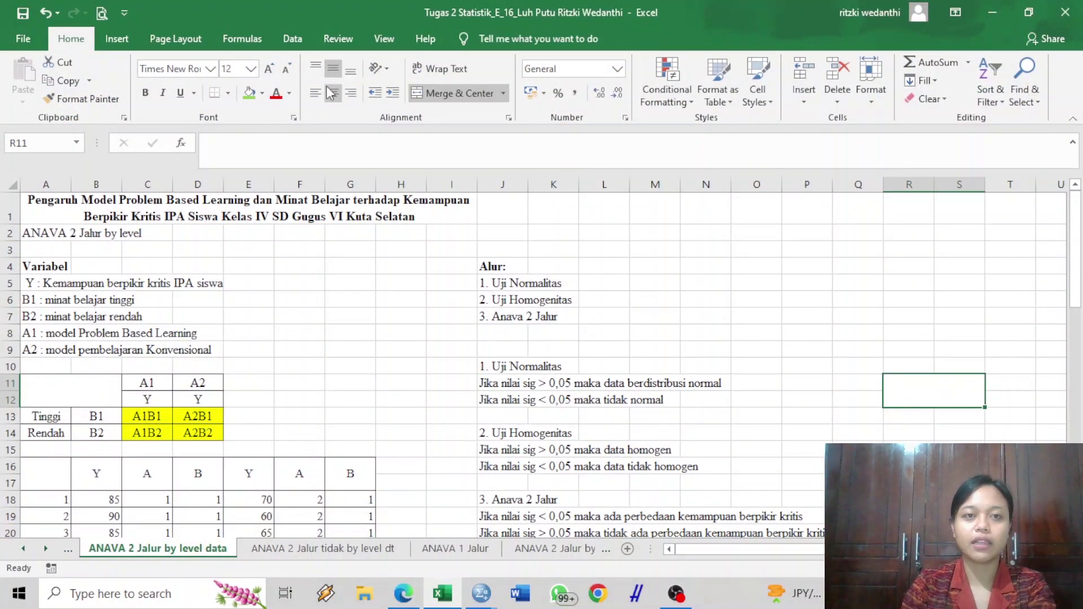
click(247, 96)
Enter "Data Berdistribusi Normal" in the green merged cell and wrap its text.
text(B)
key(BackSpace)
text(Data Brdistribusi )
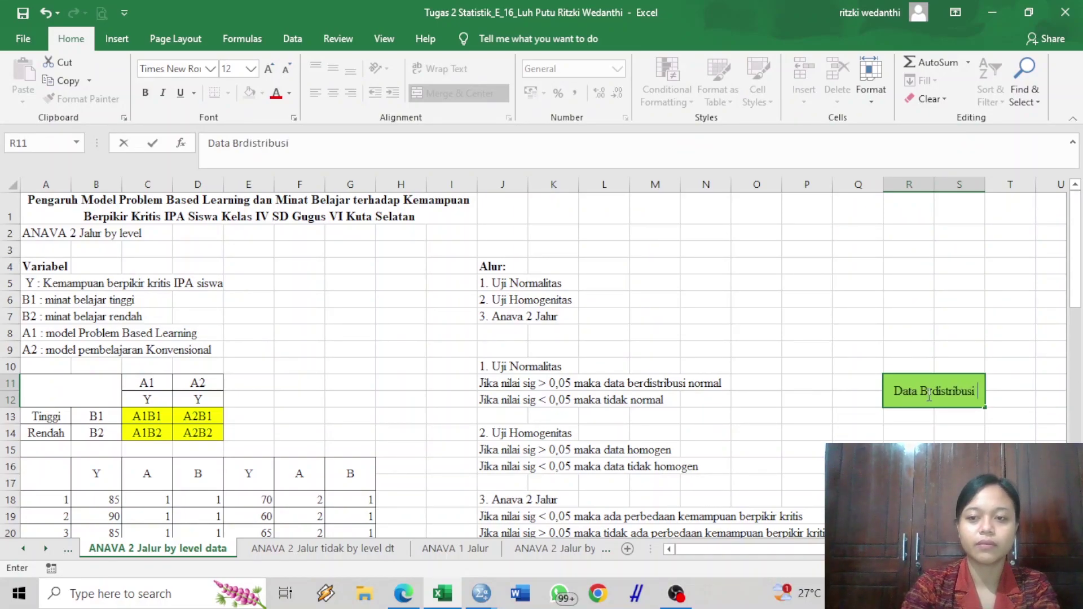
text(e)
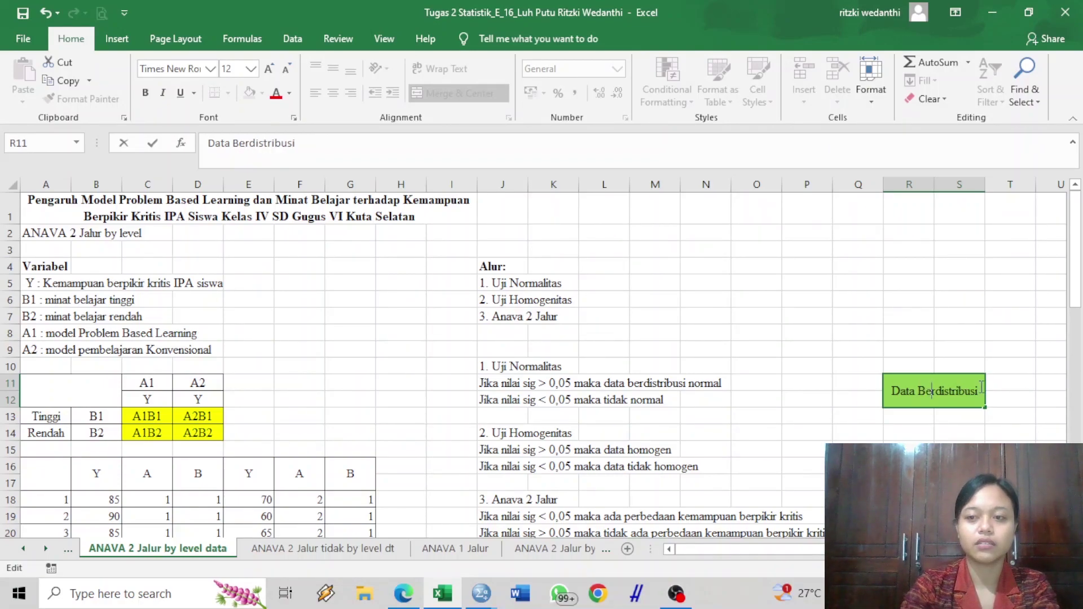
text(Normal)
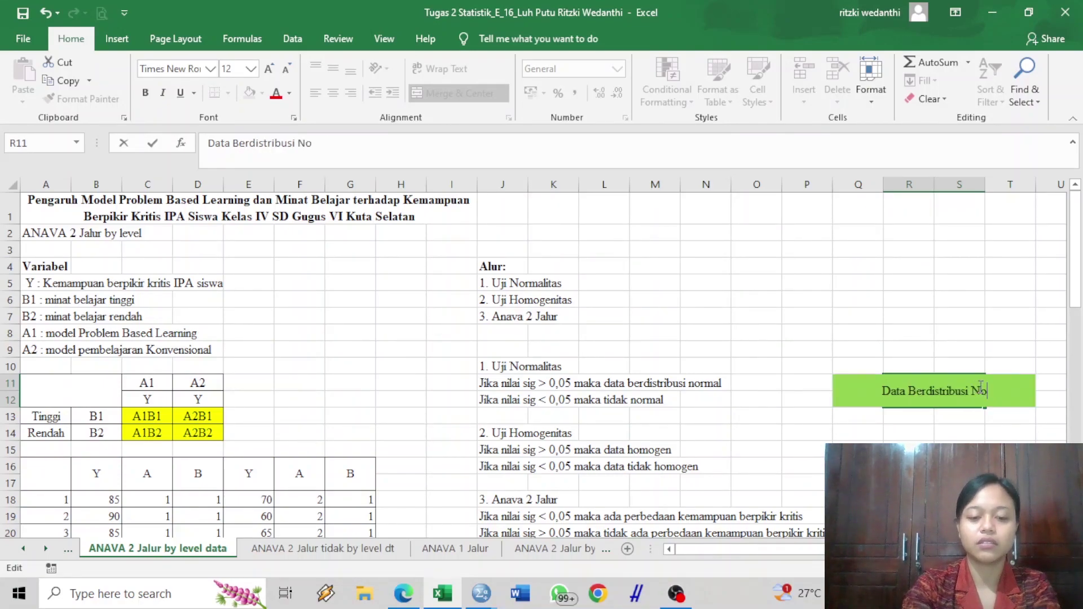
key(Return)
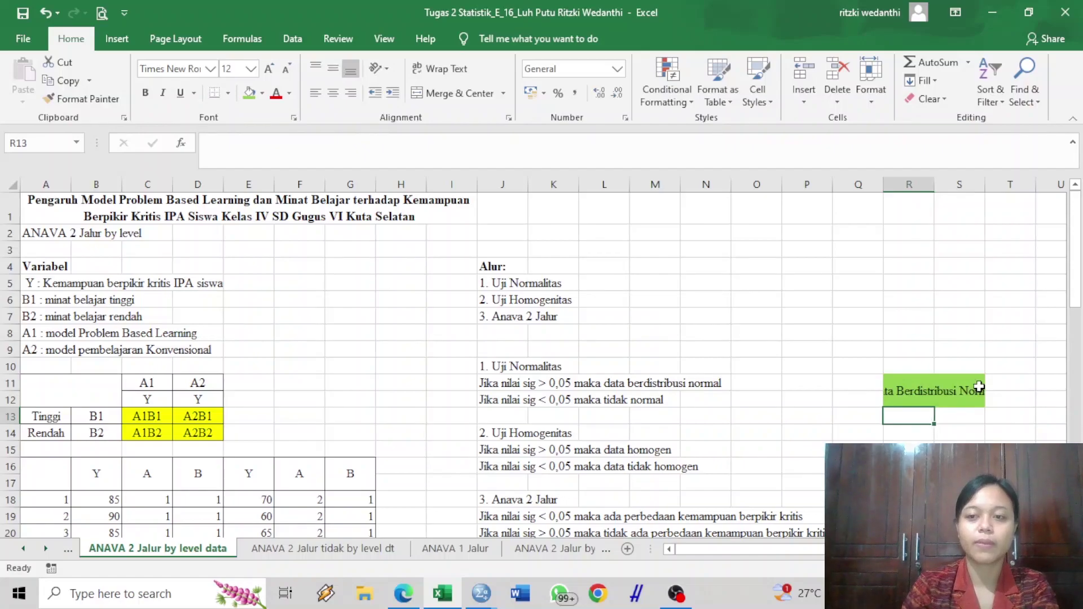
click(979, 387)
click(442, 68)
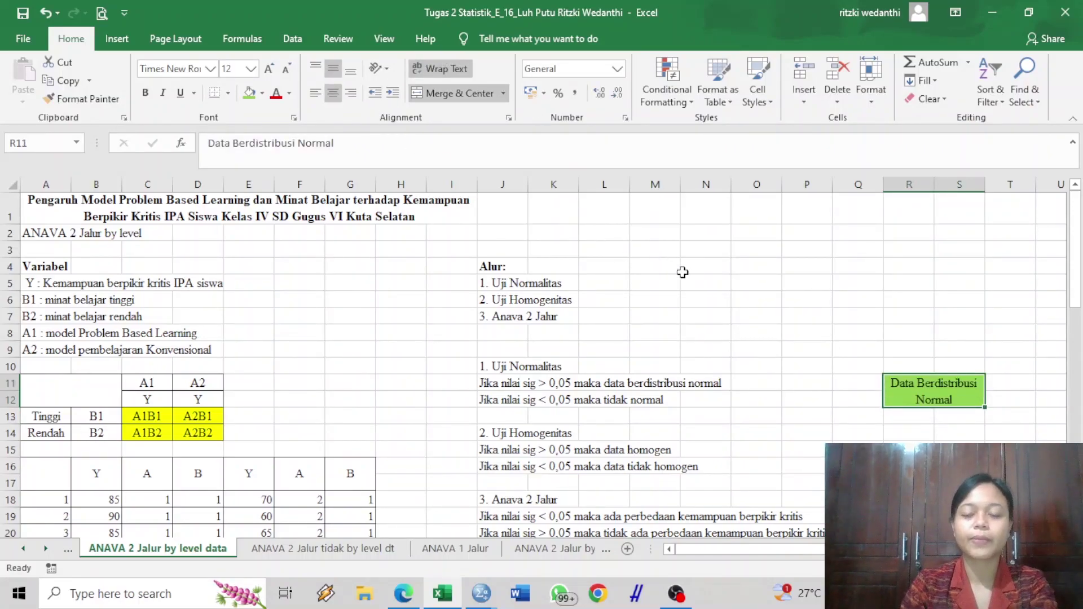
Return to the SPSS Data Editor and start a General Linear Model Univariate analysis.
scroll(673, 269, down, 2)
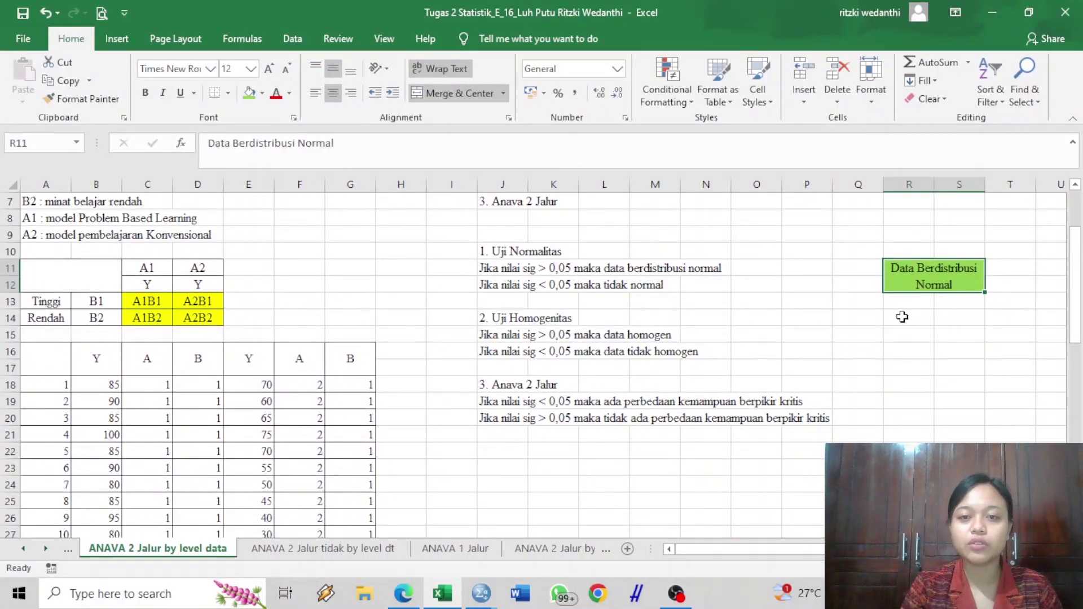
click(905, 333)
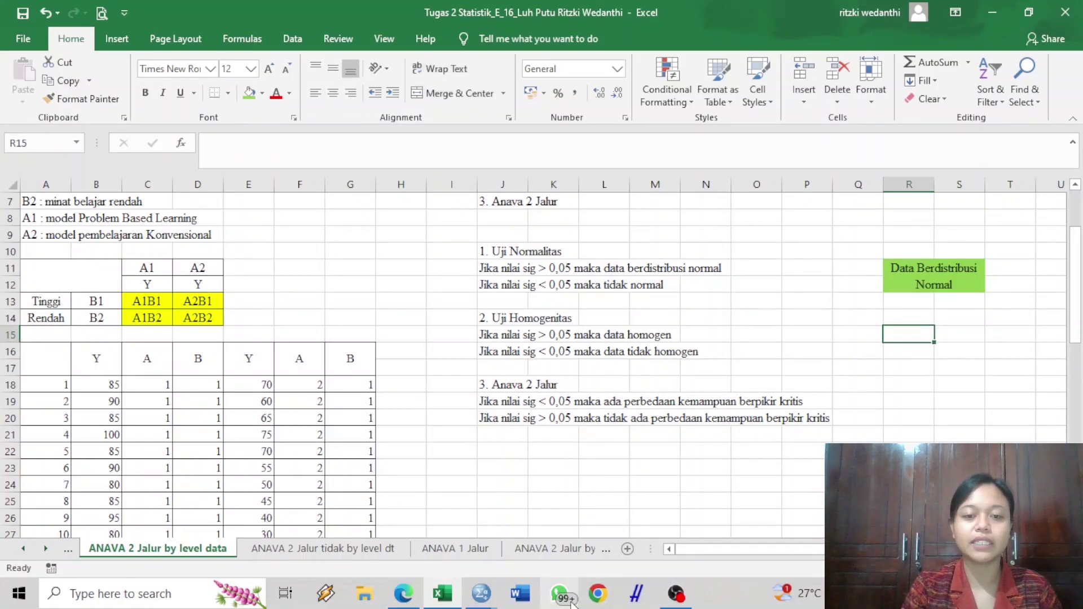
mouse_move(482, 593)
click(454, 519)
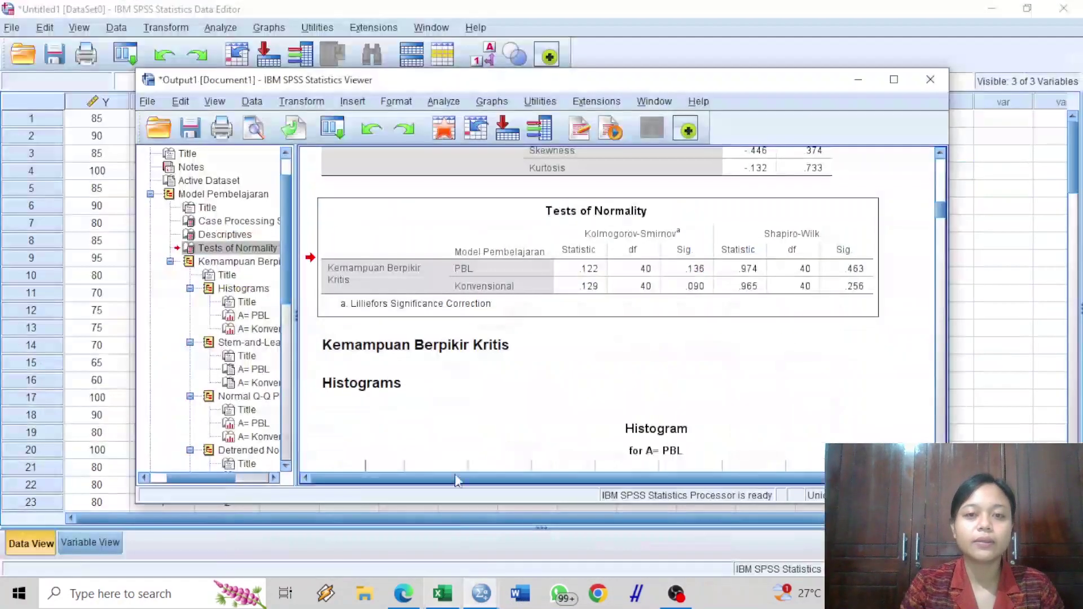
click(587, 8)
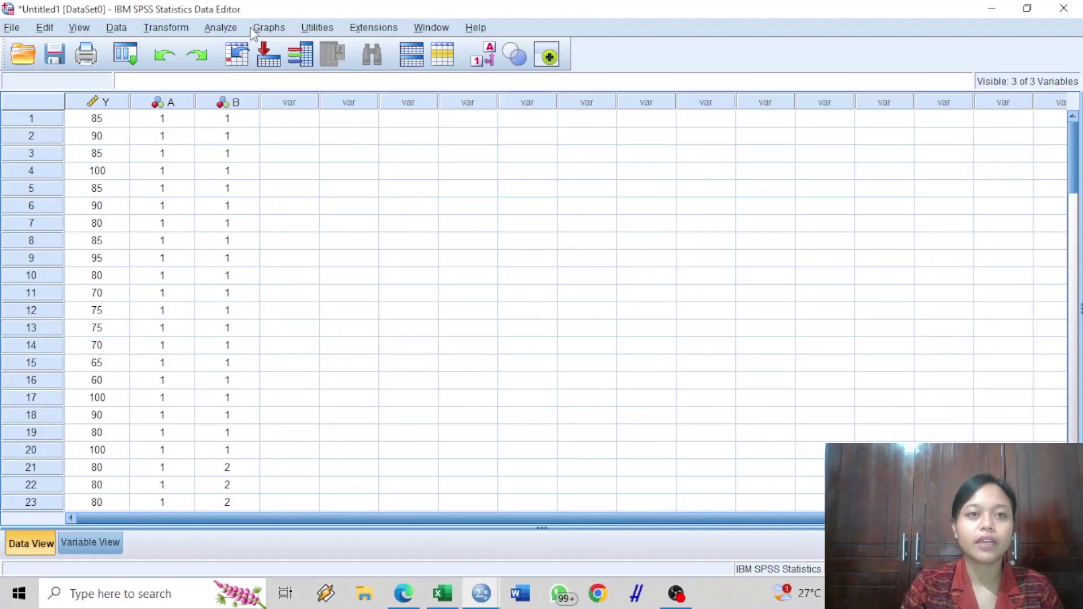
click(214, 31)
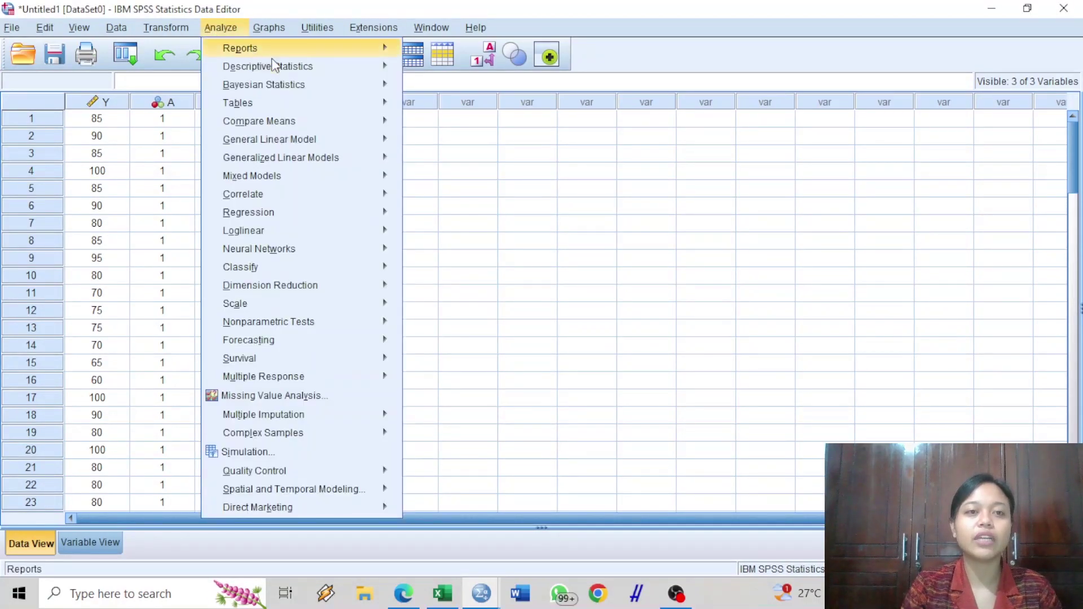
mouse_move(343, 144)
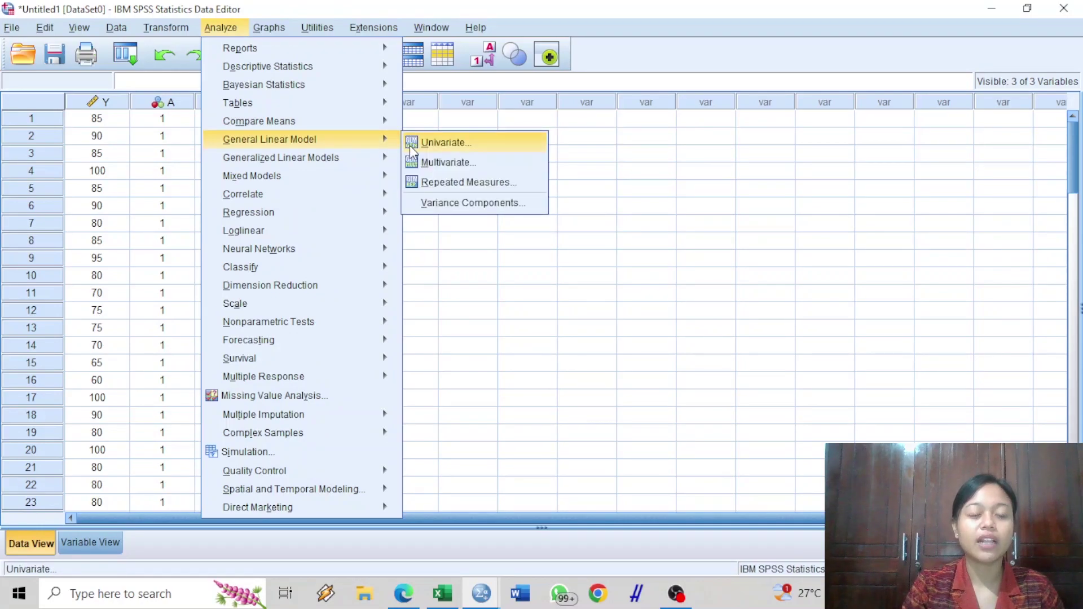
click(412, 148)
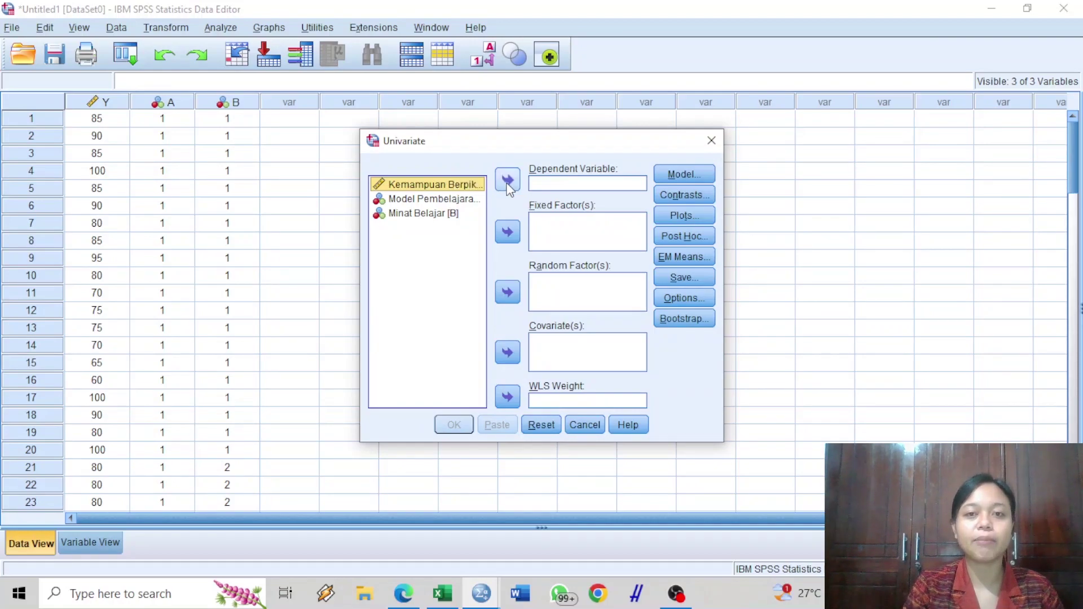
Assign Kemampuan Berpikir Kritis as the dependent variable and Model Pembelajaran and Minat Belajar as fixed factors.
click(508, 181)
click(477, 186)
click(504, 232)
click(455, 186)
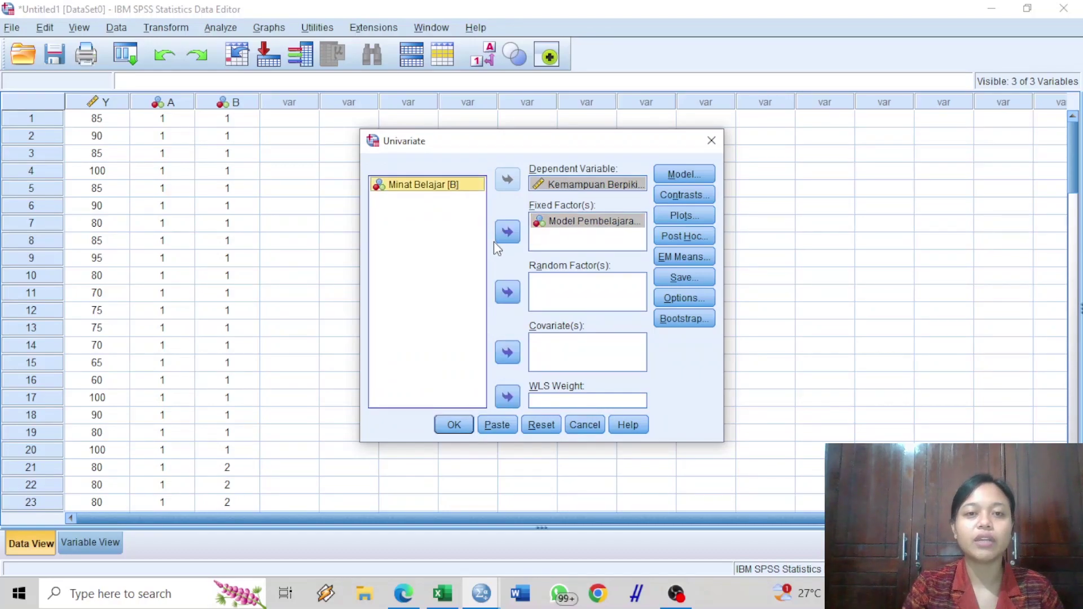
click(507, 232)
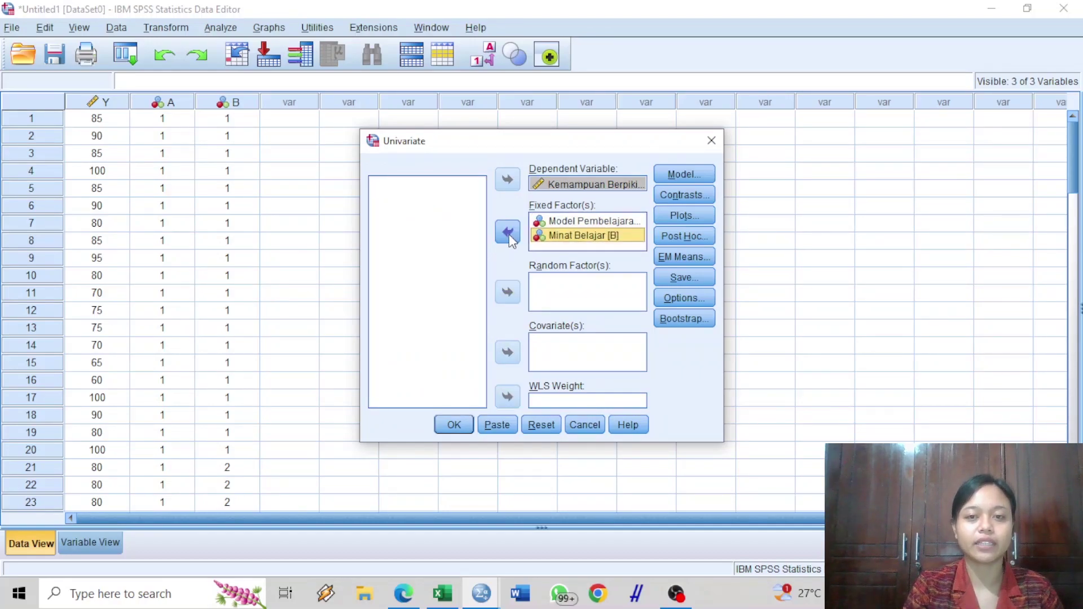
Include homogeneity tests in the Univariate options and run the analysis.
click(675, 298)
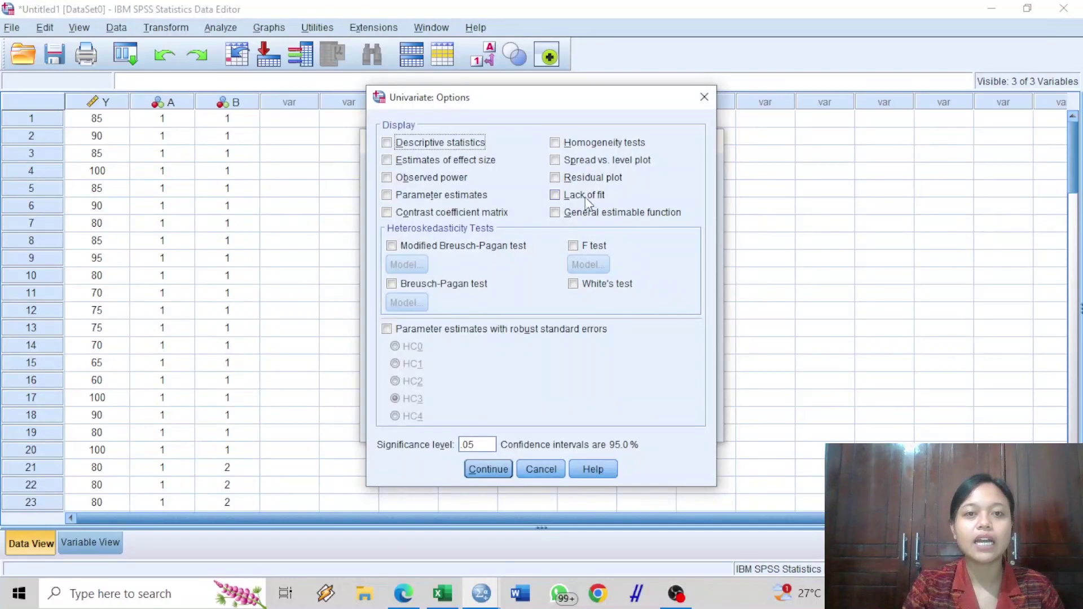
click(555, 142)
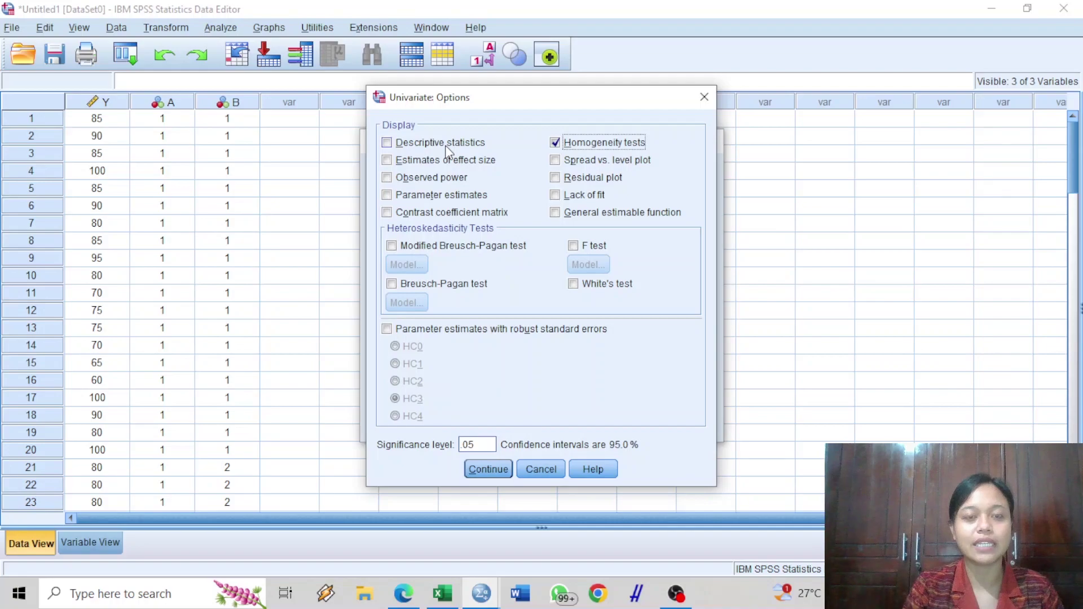
click(489, 469)
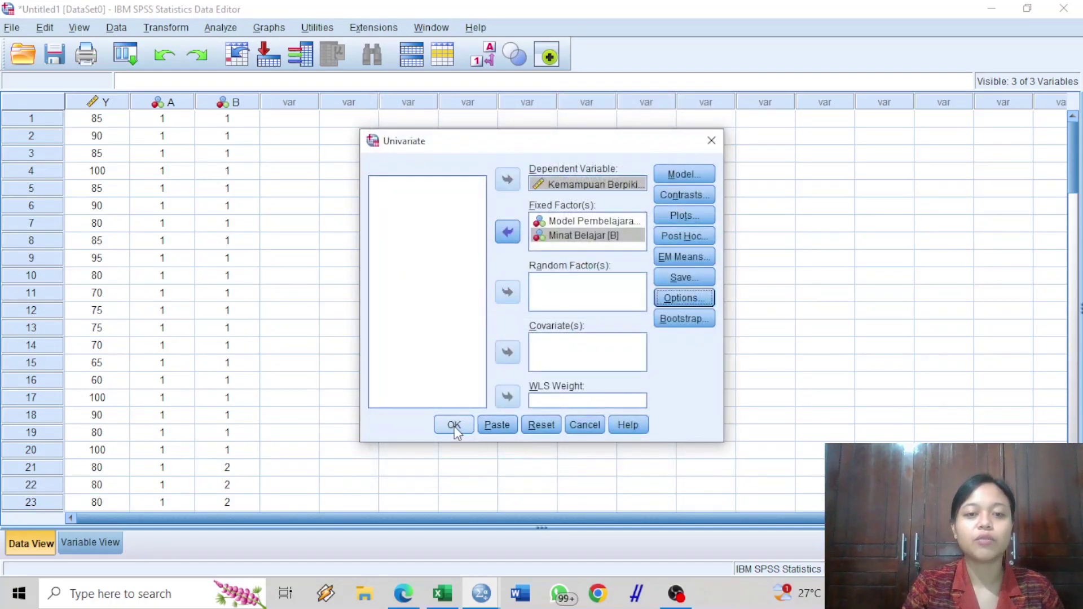
click(454, 426)
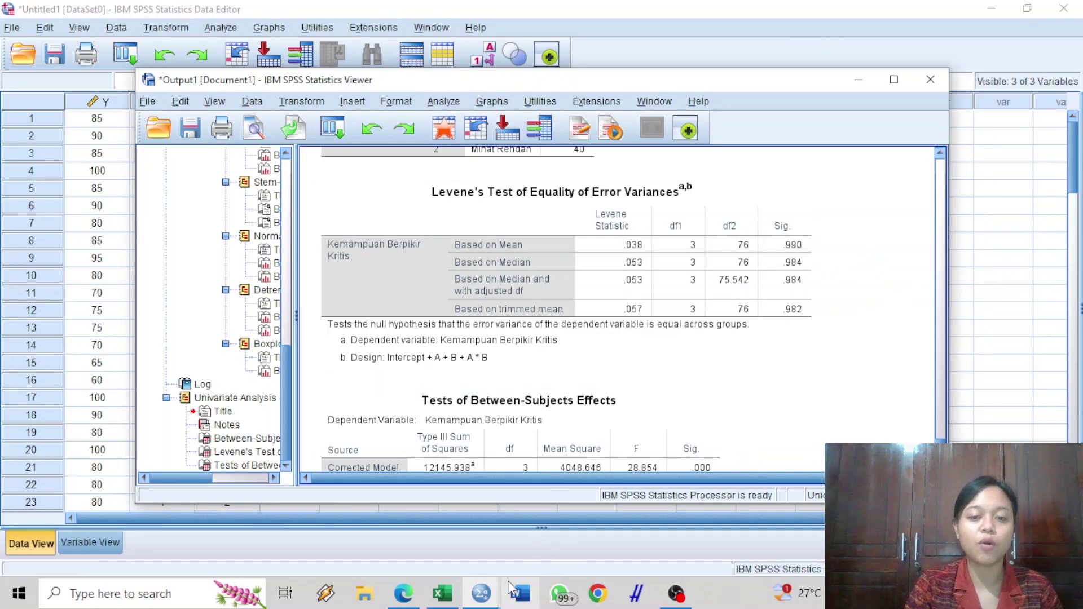
In the Excel sheet, merge and center cells R15:S16 beside the Uji Homogenitas criteria, with wrapped text and a green fill.
click(450, 595)
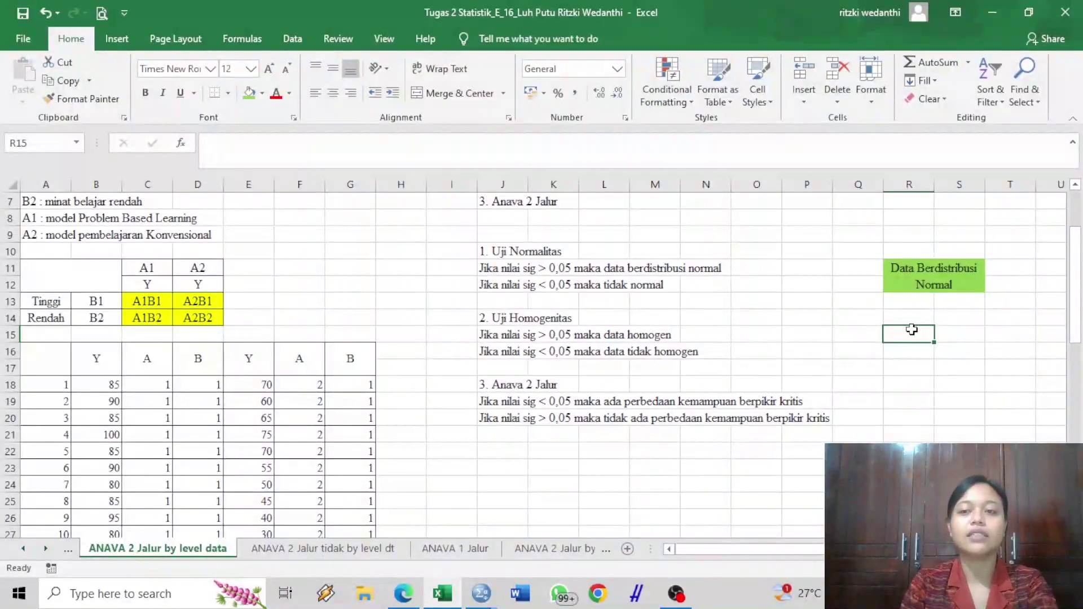
drag(914, 334, 952, 348)
click(429, 93)
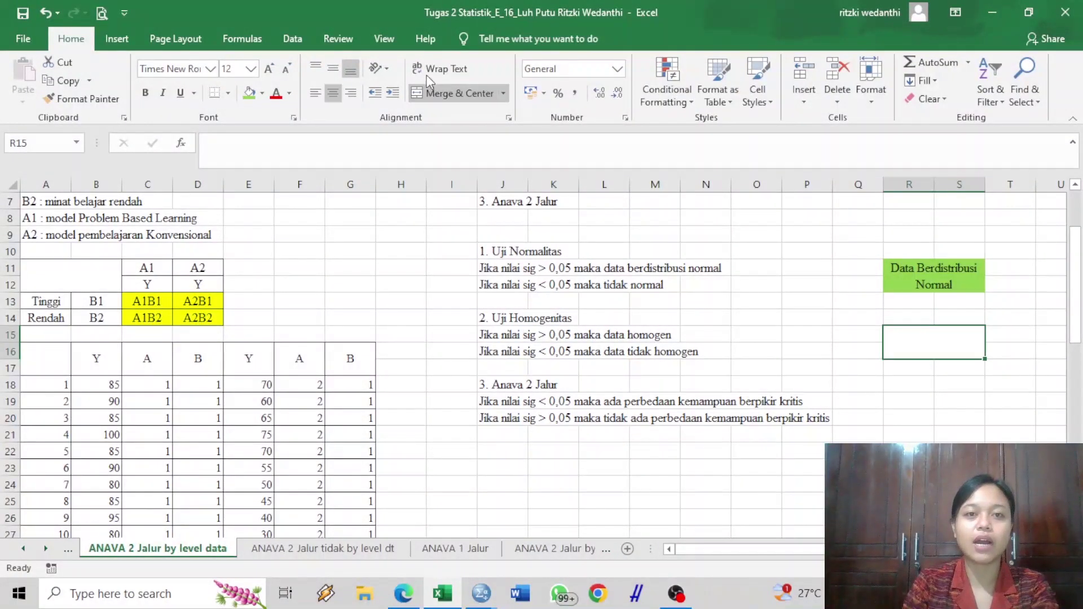
click(432, 70)
click(249, 93)
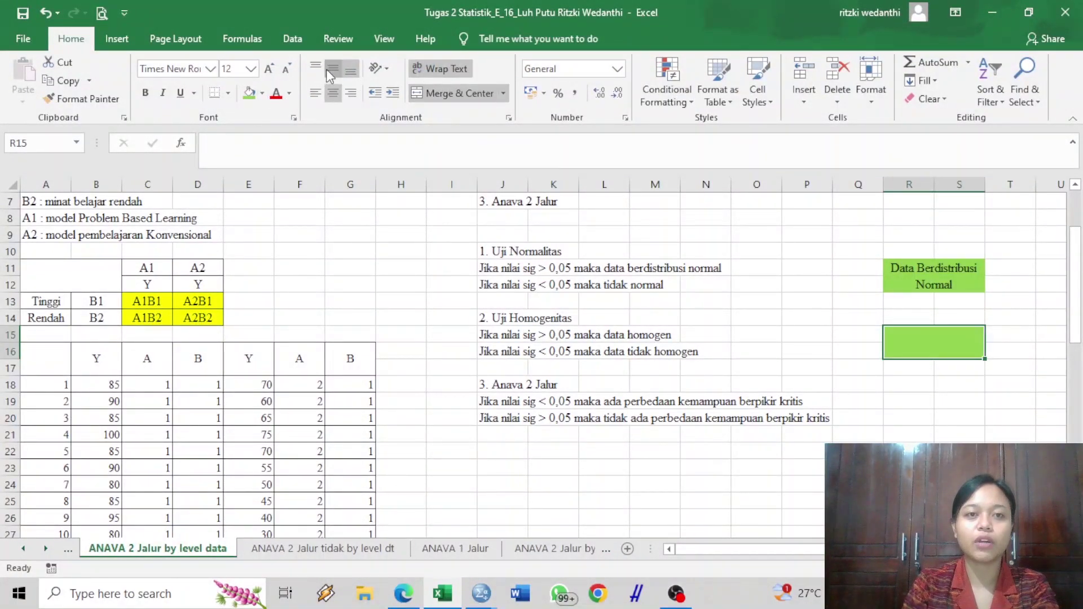
Enter "Data Homogen" in the green merged cell beside the Uji Homogenitas criteria.
text(Da)
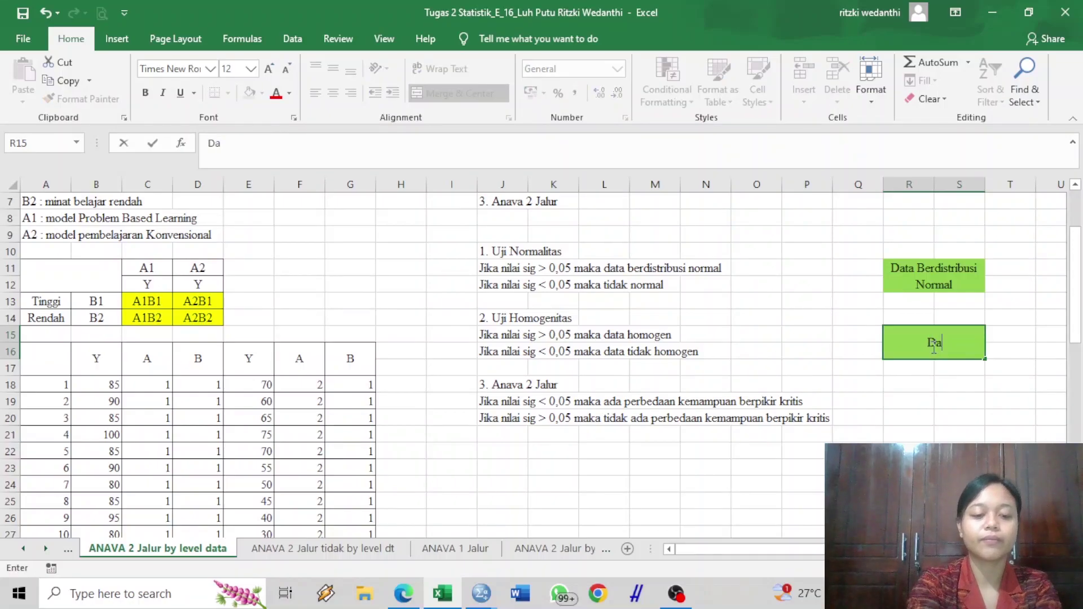
text(ta Homogen)
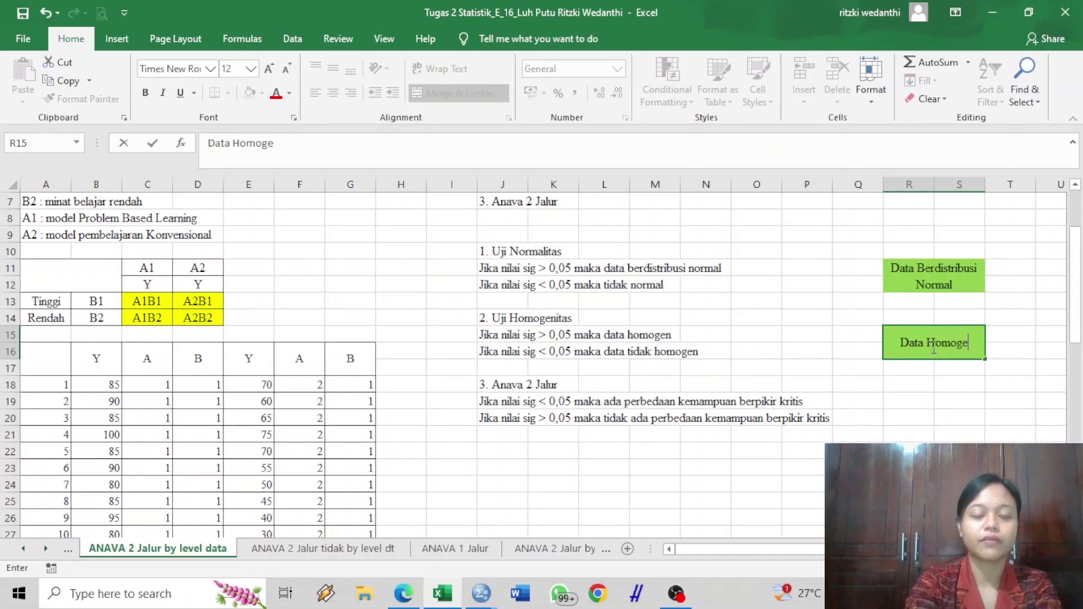
click(905, 400)
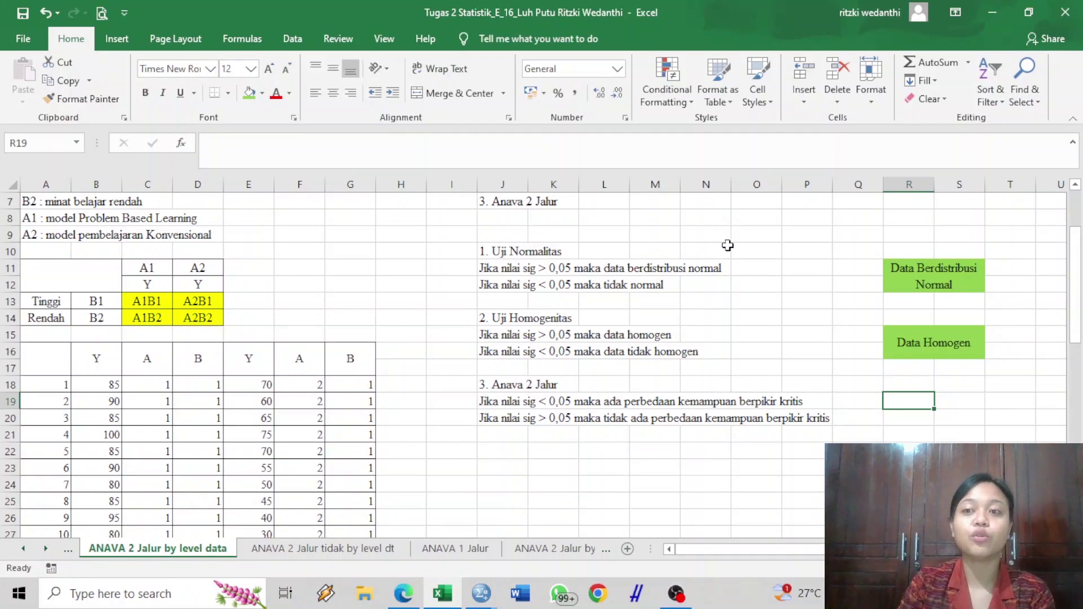
click(916, 339)
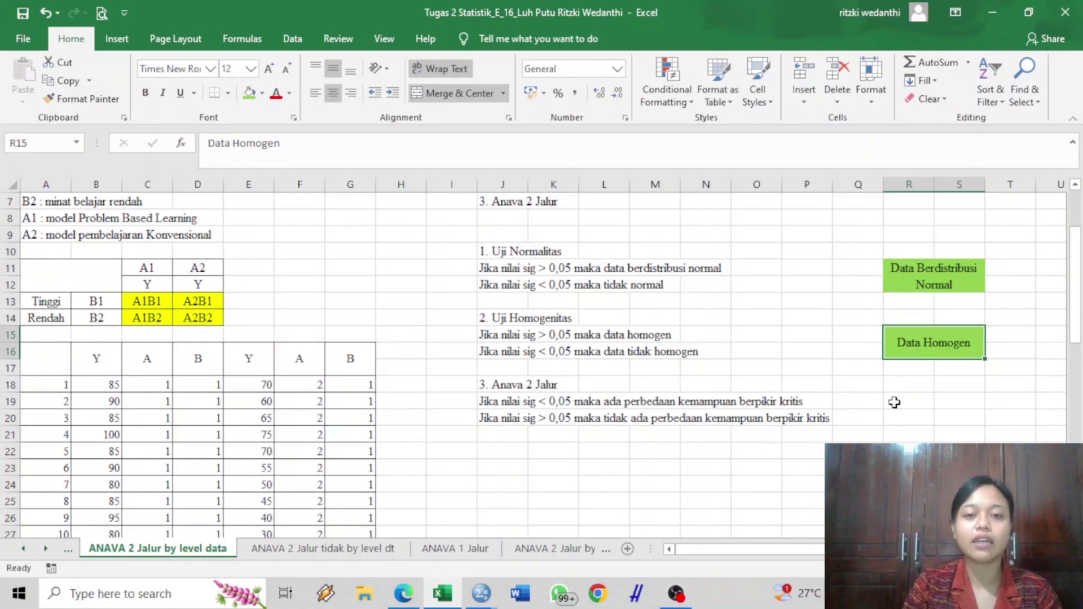
Switch back to the SPSS Data Editor and start another General Linear Model Univariate analysis.
mouse_move(446, 602)
click(567, 530)
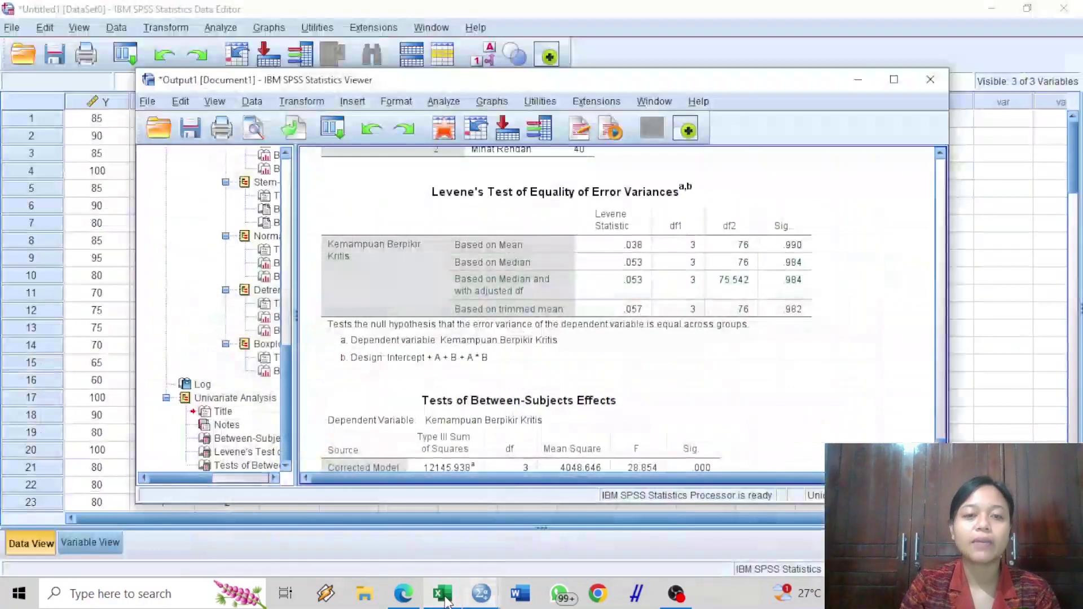
click(413, 8)
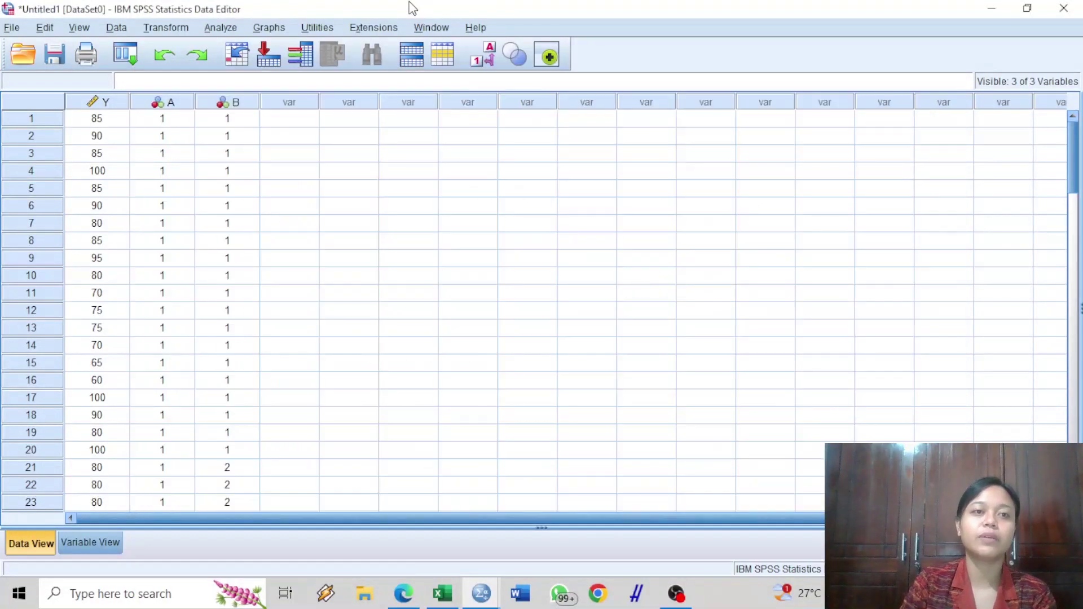
click(209, 34)
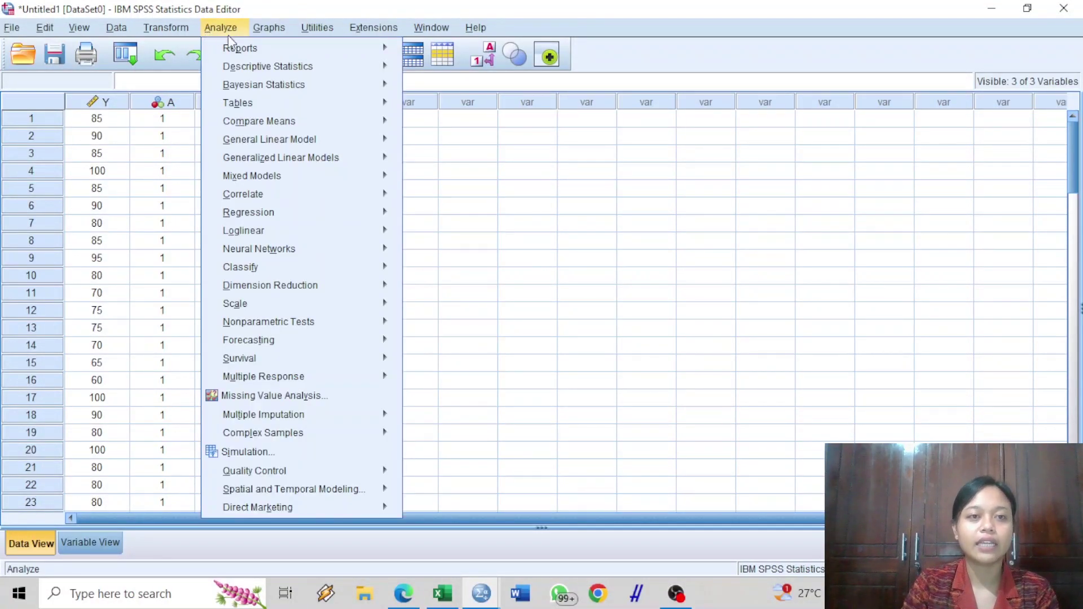
mouse_move(345, 148)
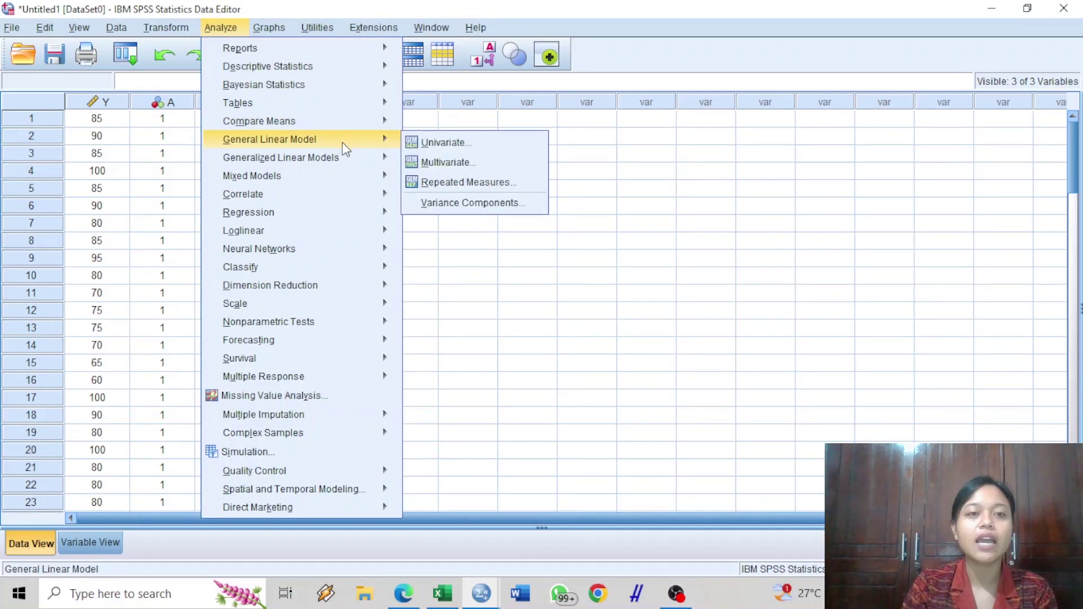
click(421, 144)
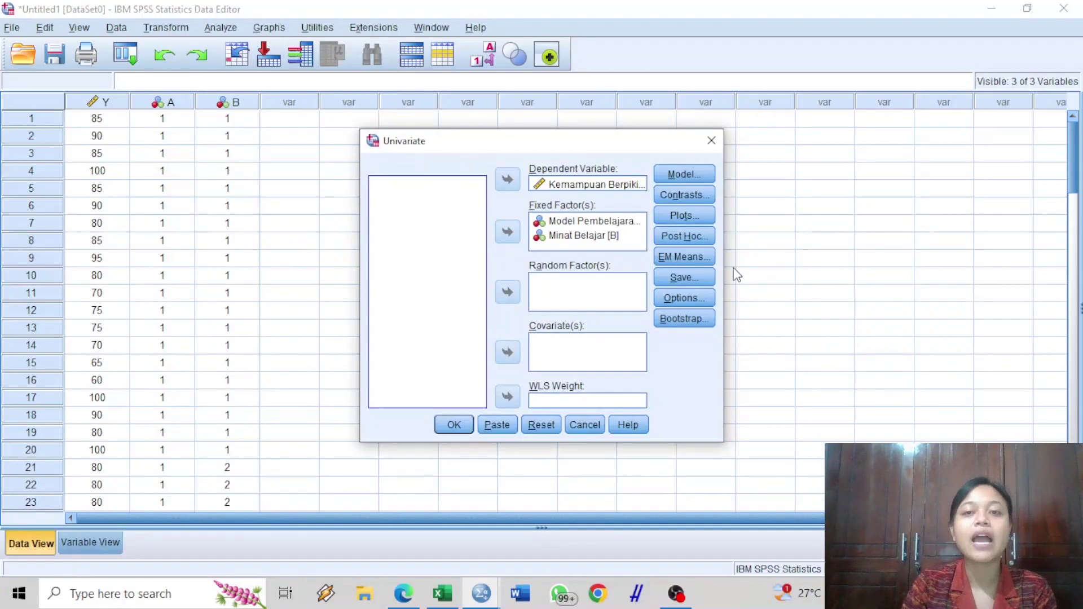
Set up Tukey post hoc tests for factors A and B.
click(709, 232)
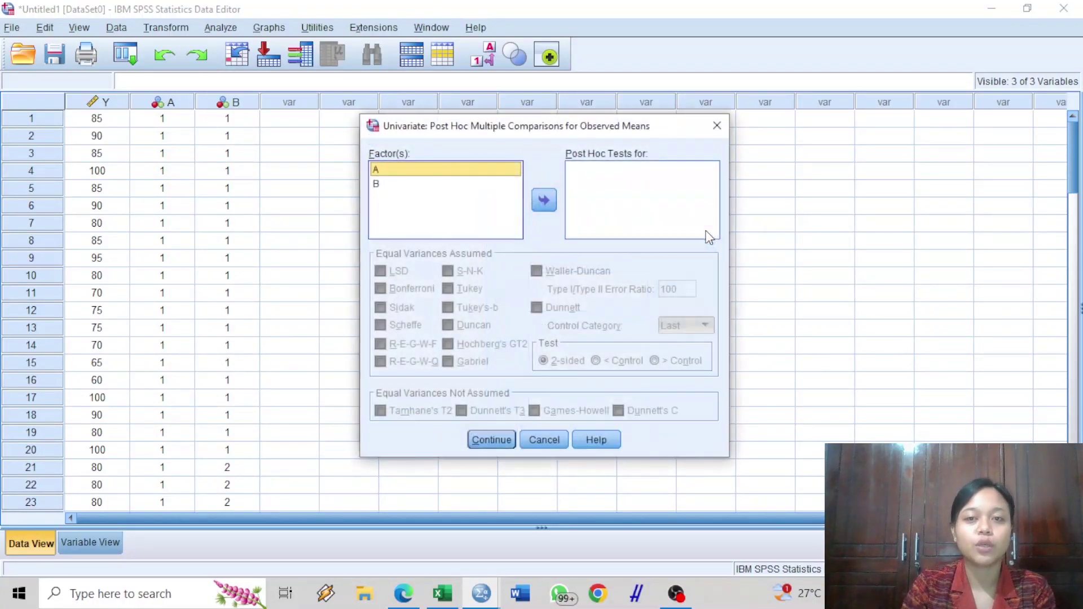
click(544, 200)
click(448, 183)
click(544, 200)
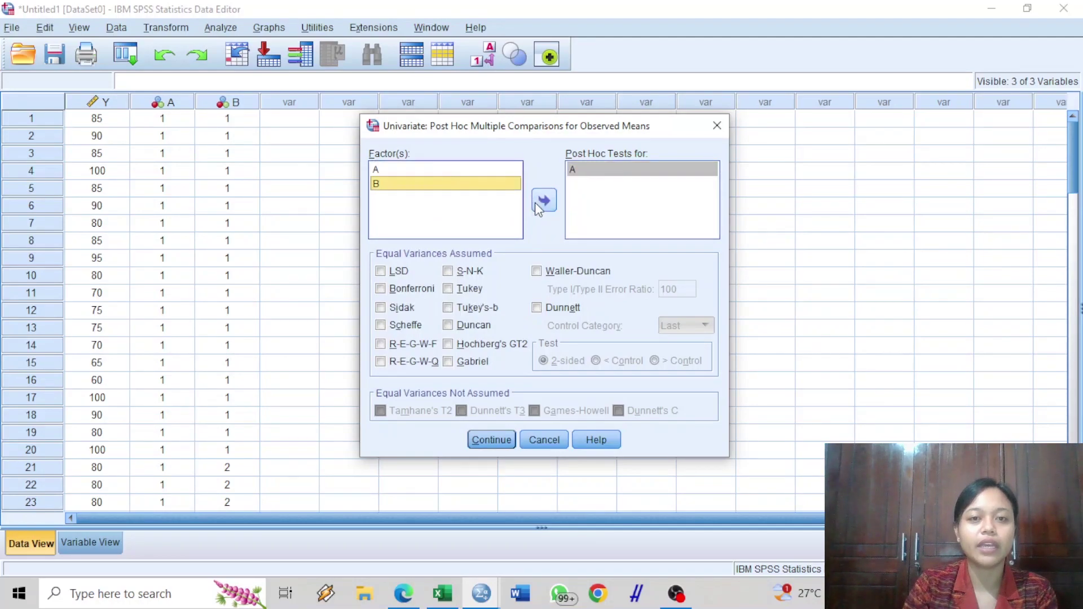
click(449, 289)
click(503, 443)
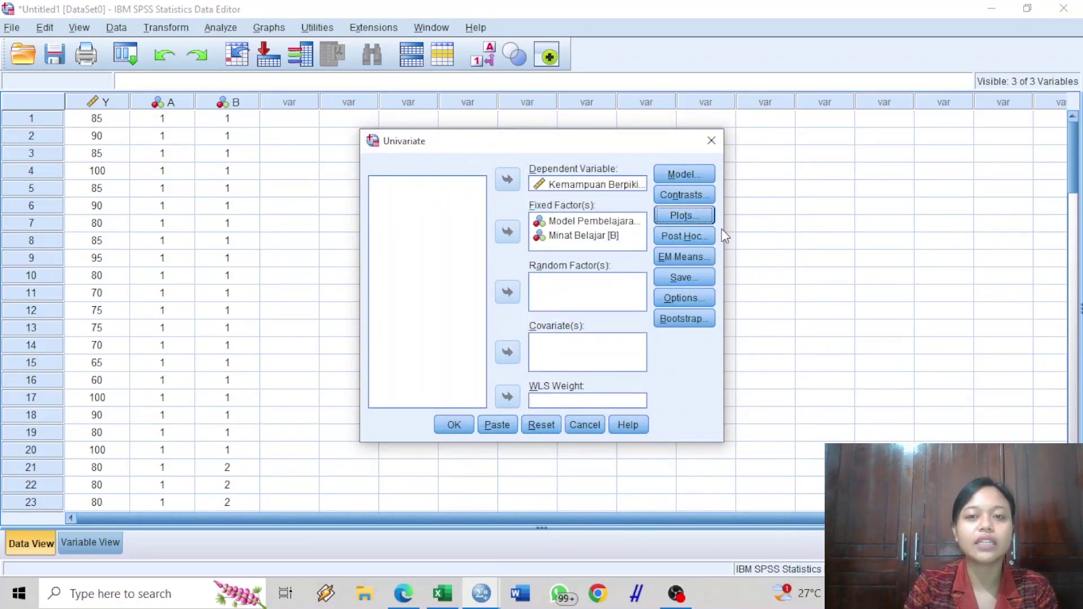
Add an A*B profile plot with A on the horizontal axis and B as separate lines, and run the analysis.
click(708, 218)
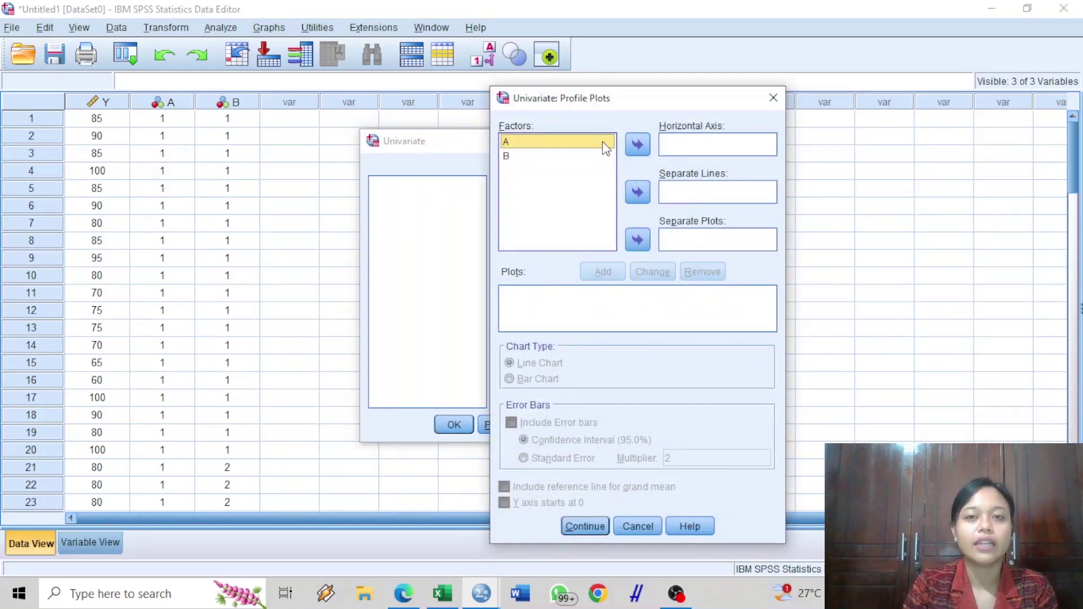
click(638, 146)
click(581, 162)
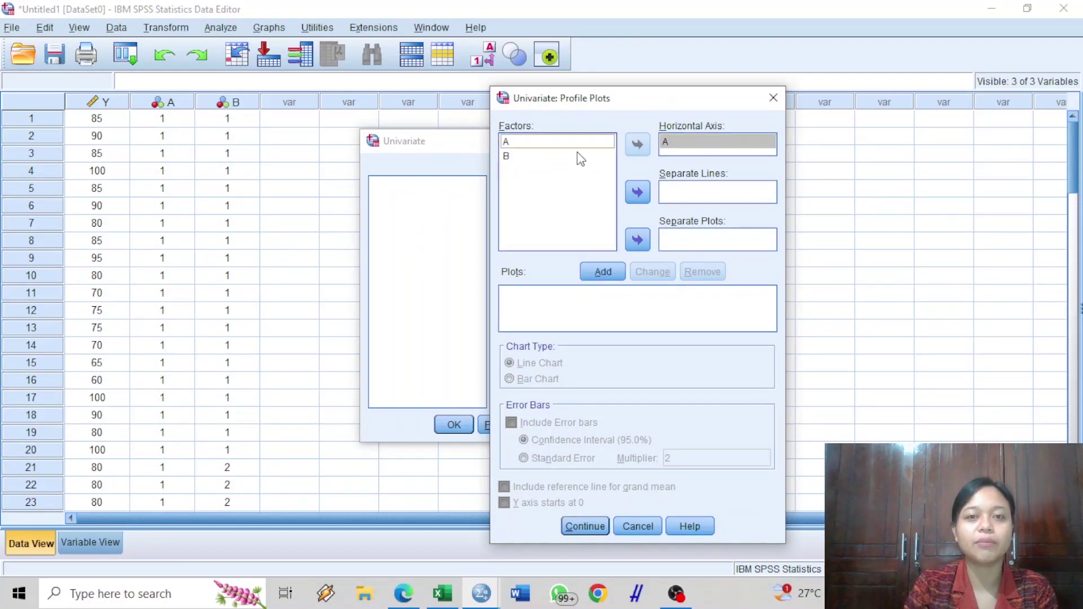
click(638, 193)
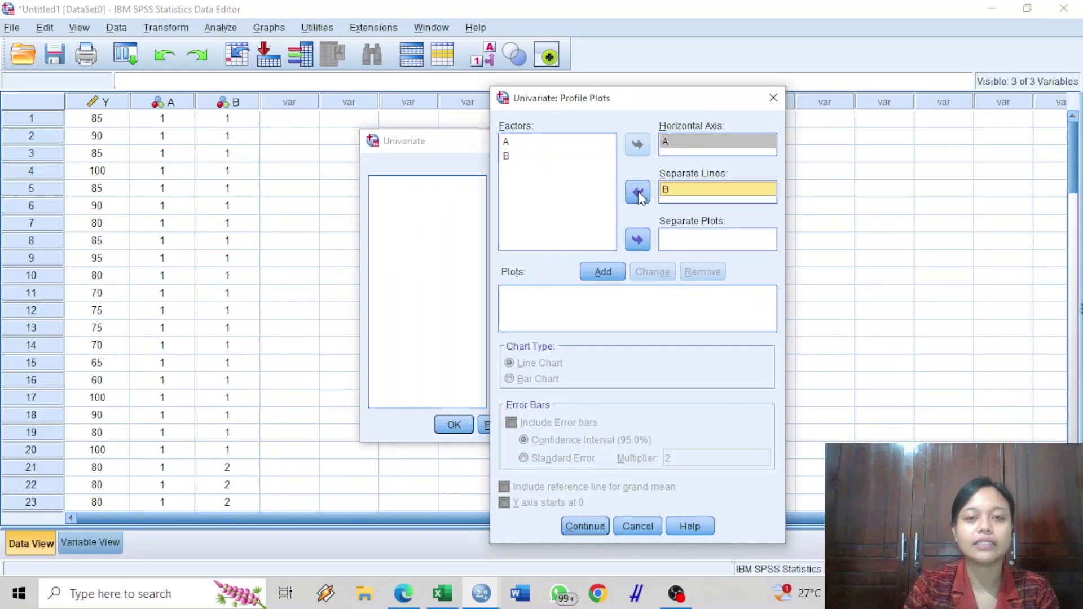
click(603, 271)
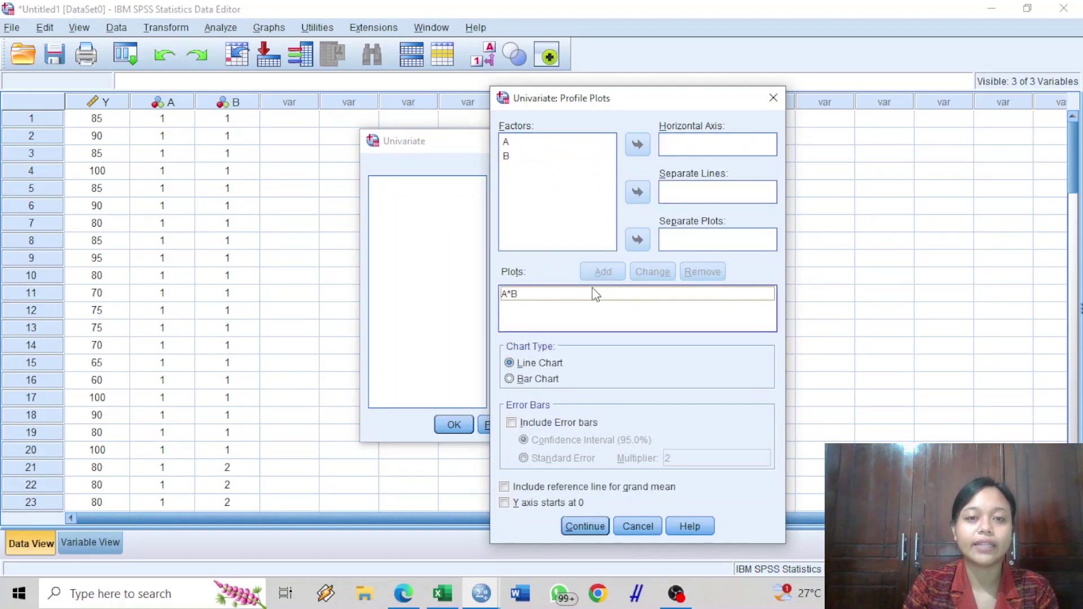
click(581, 306)
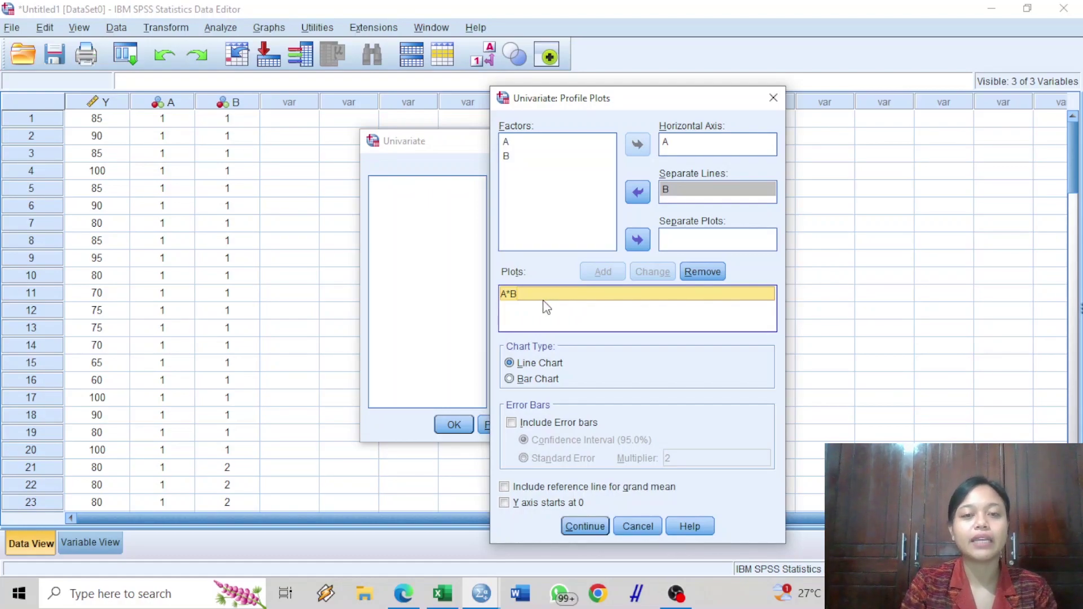
click(587, 527)
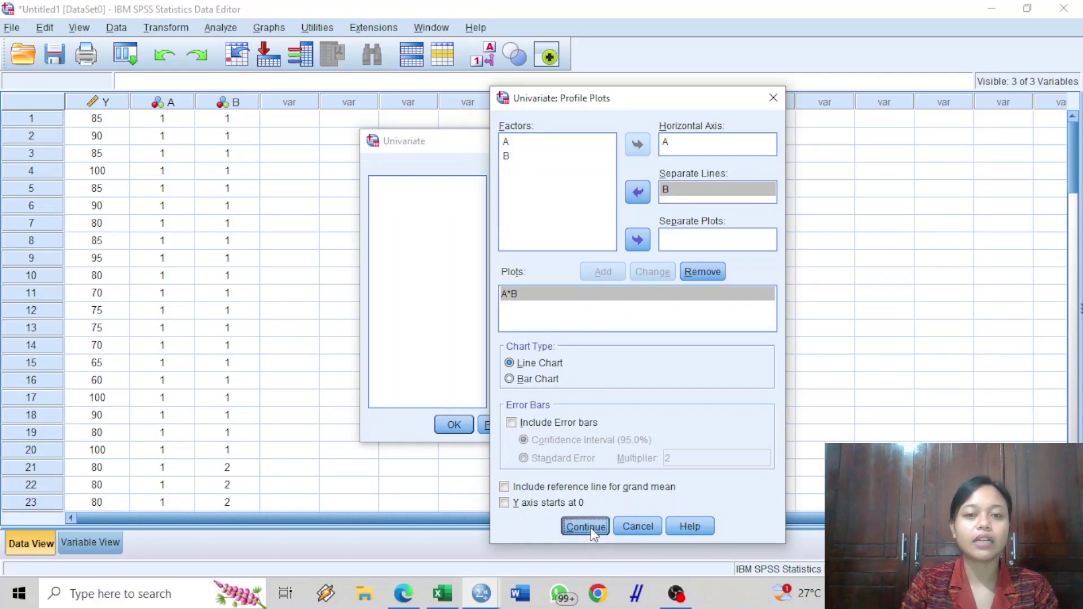
click(454, 425)
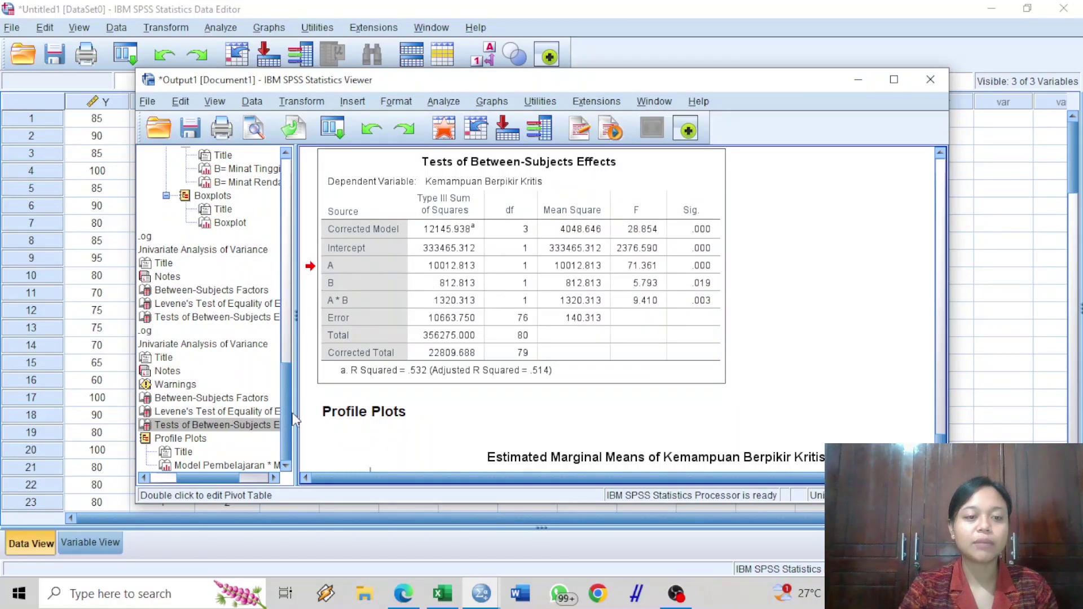
Examine the Tests of Between-Subjects Effects table against the research questions on Excel's ANAVA 2 Jalur by level sheet, focusing on A and A*B significance.
click(443, 594)
click(520, 553)
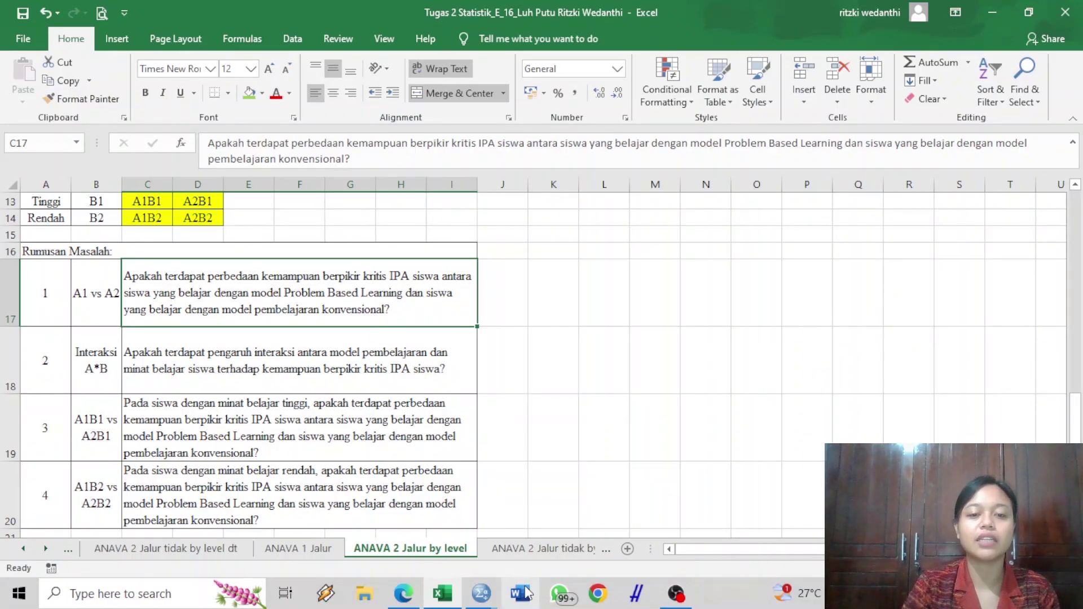
click(450, 601)
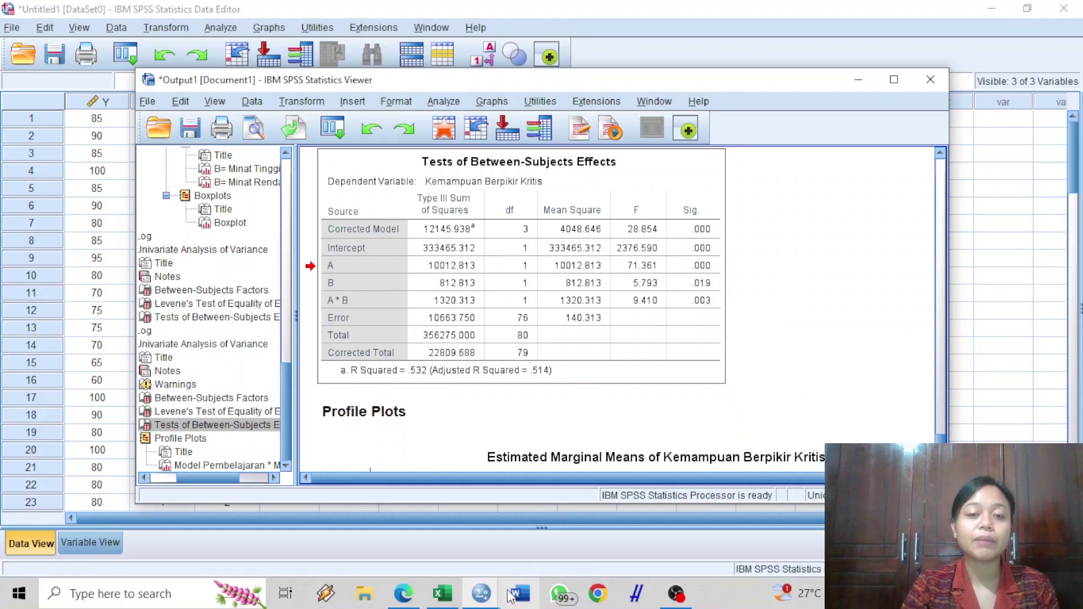
click(444, 599)
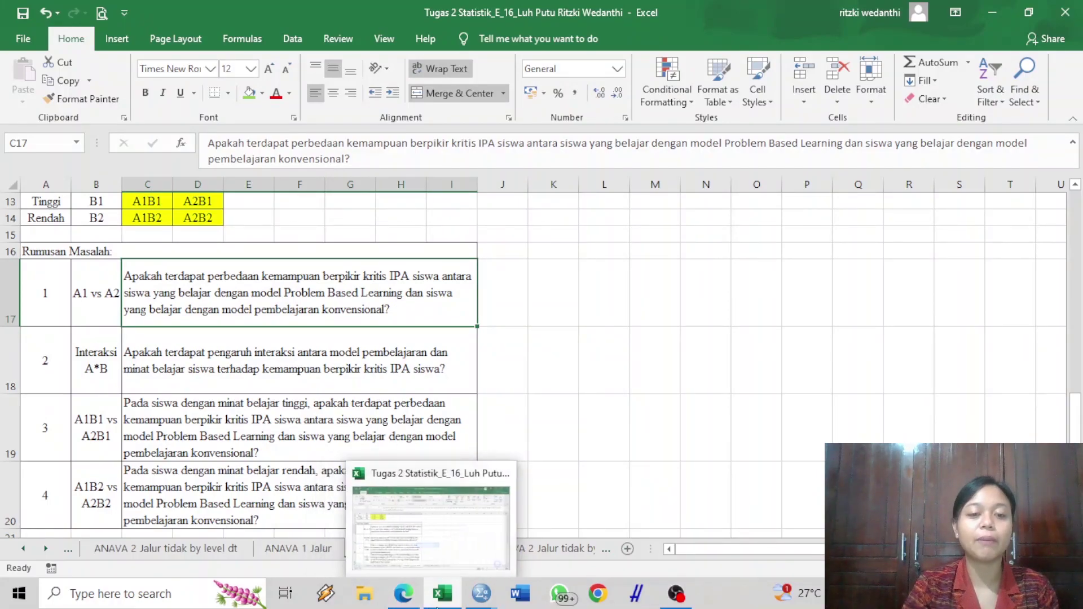
click(437, 604)
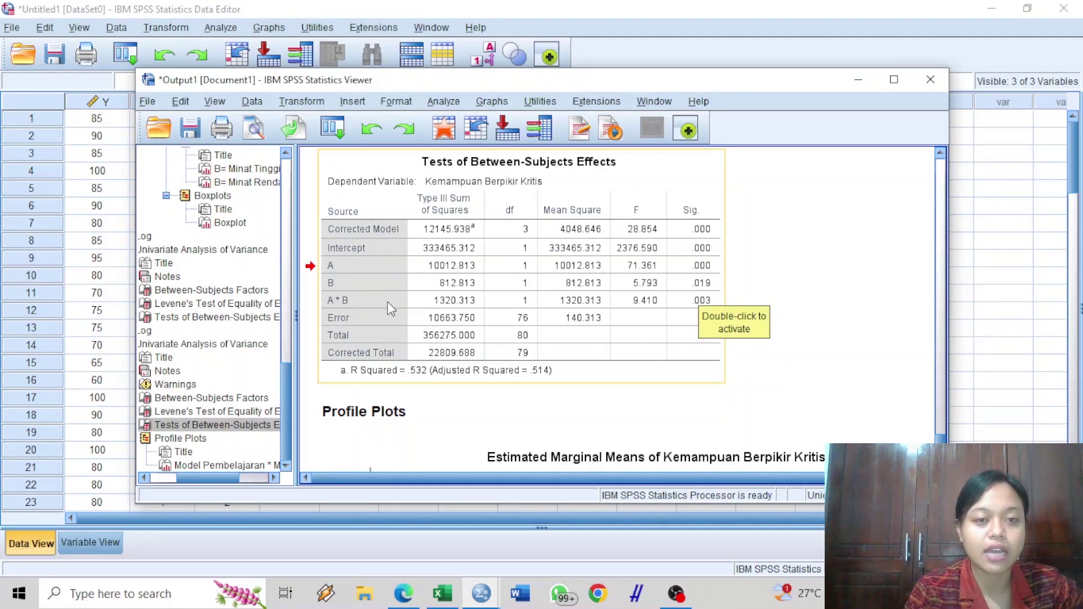
scroll(391, 309, down, 3)
scroll(381, 282, up, 3)
click(377, 233)
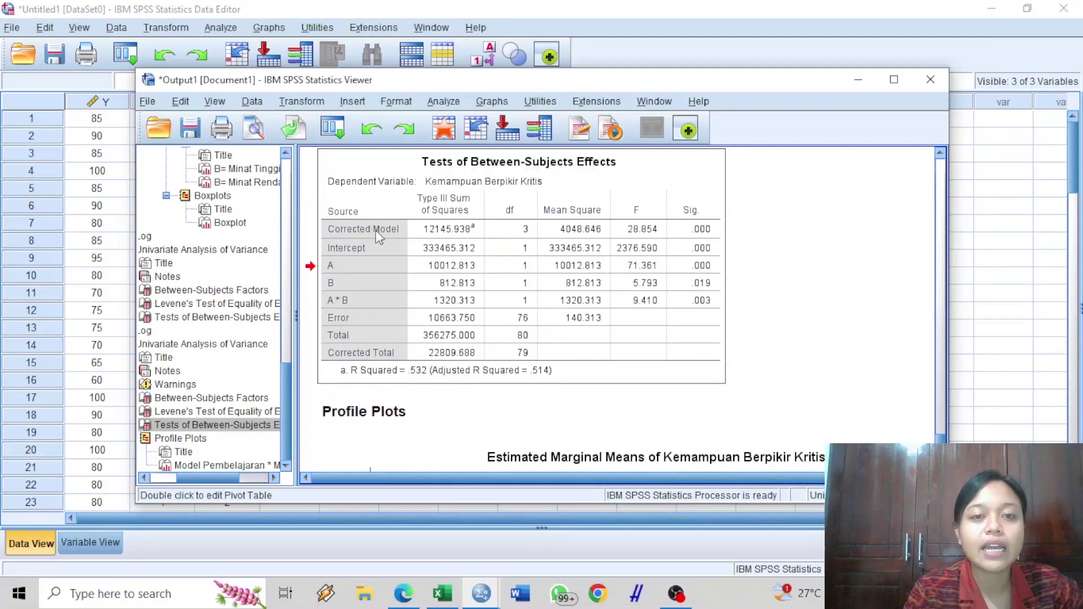
click(351, 300)
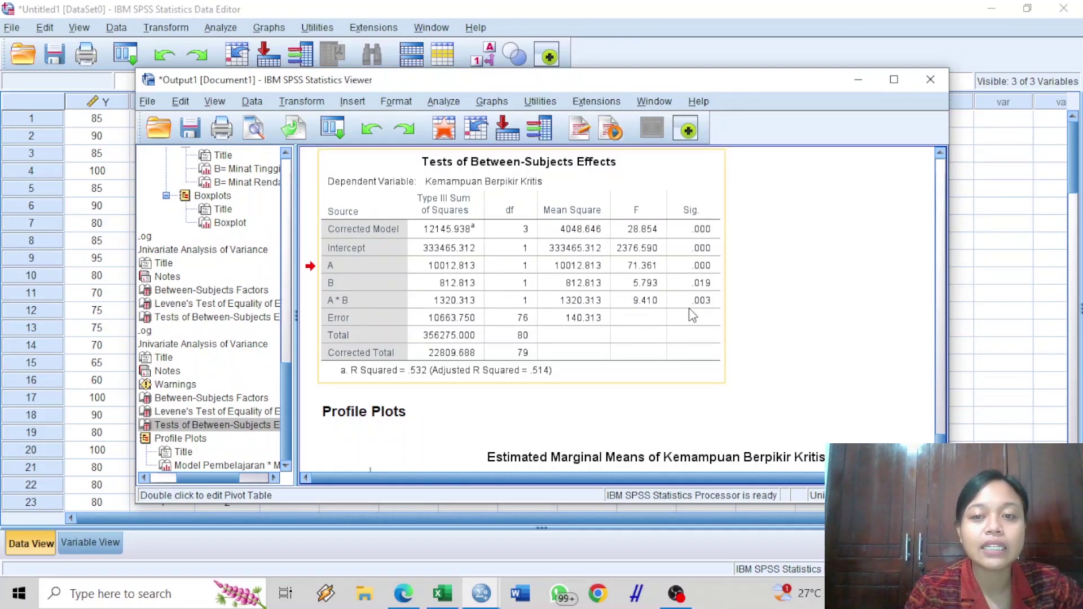